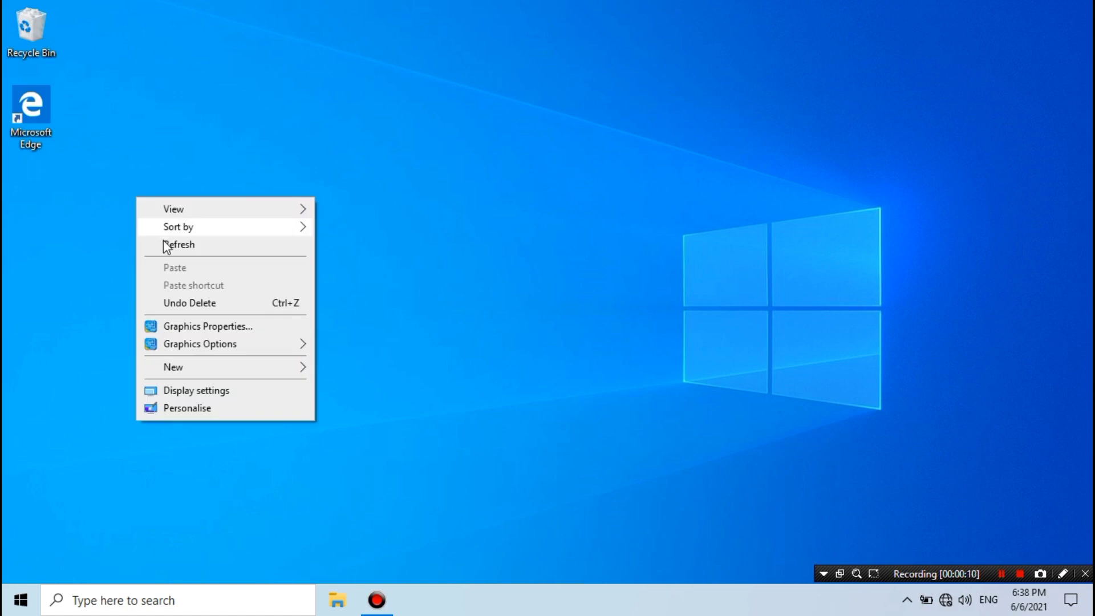
{"action": "left_click", "coordinate": [163, 242]}
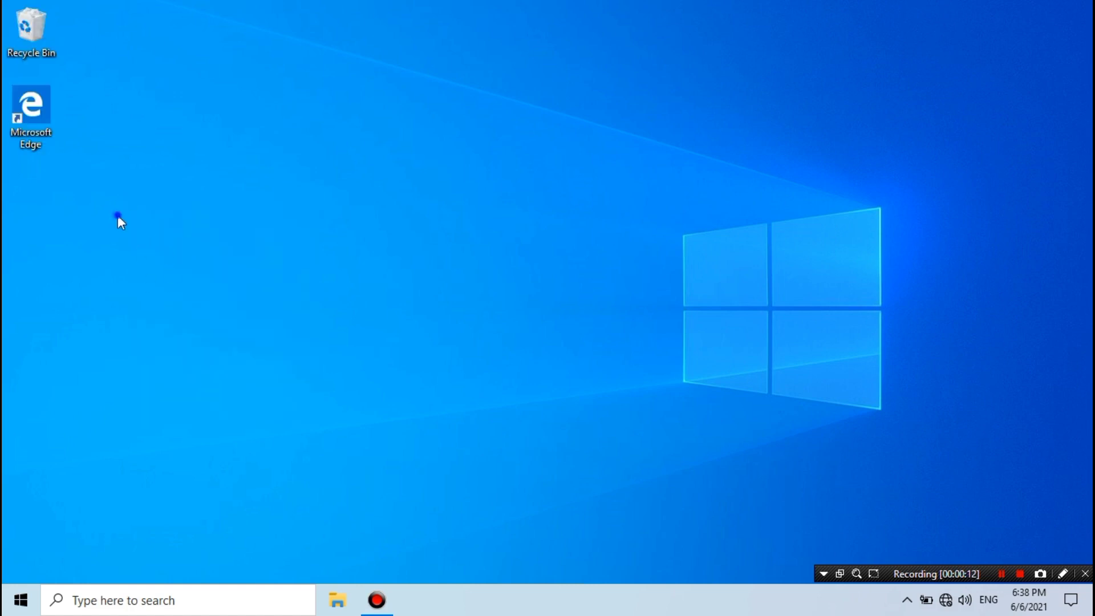
{"action": "right_click", "coordinate": [118, 215]}
{"action": "left_click", "coordinate": [147, 261]}
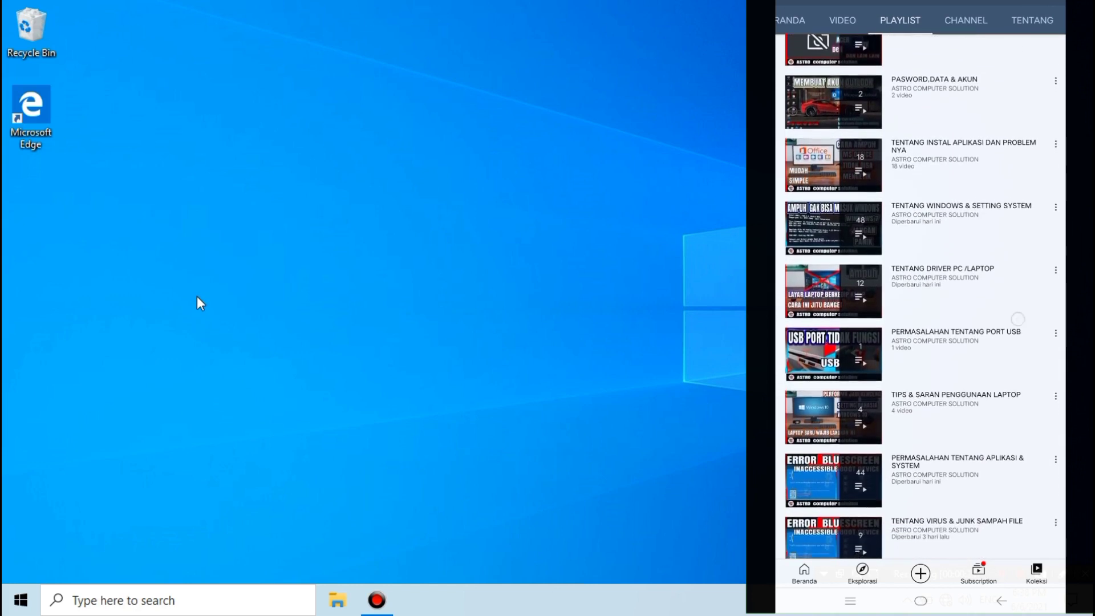
{"action": "right_click", "coordinate": [197, 297]}
{"action": "left_click", "coordinate": [231, 344]}
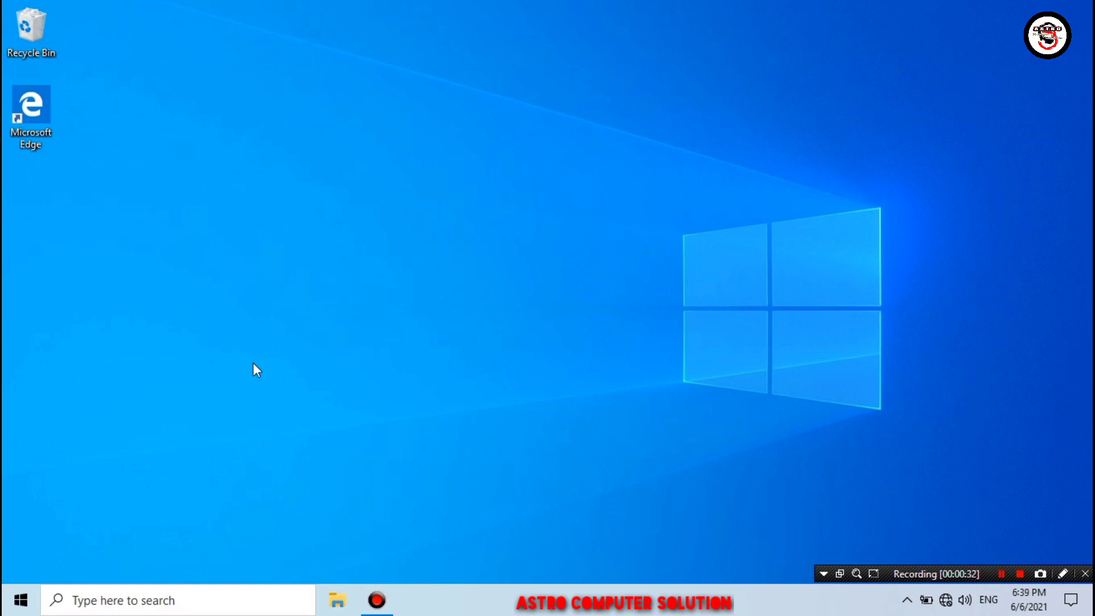
{"action": "right_click", "coordinate": [135, 234]}
{"action": "left_click", "coordinate": [170, 283]}
Step: In the personalisation settings, set the desktop background fit to Stretch and turn off transparency effects
{"action": "right_click", "coordinate": [328, 368]}
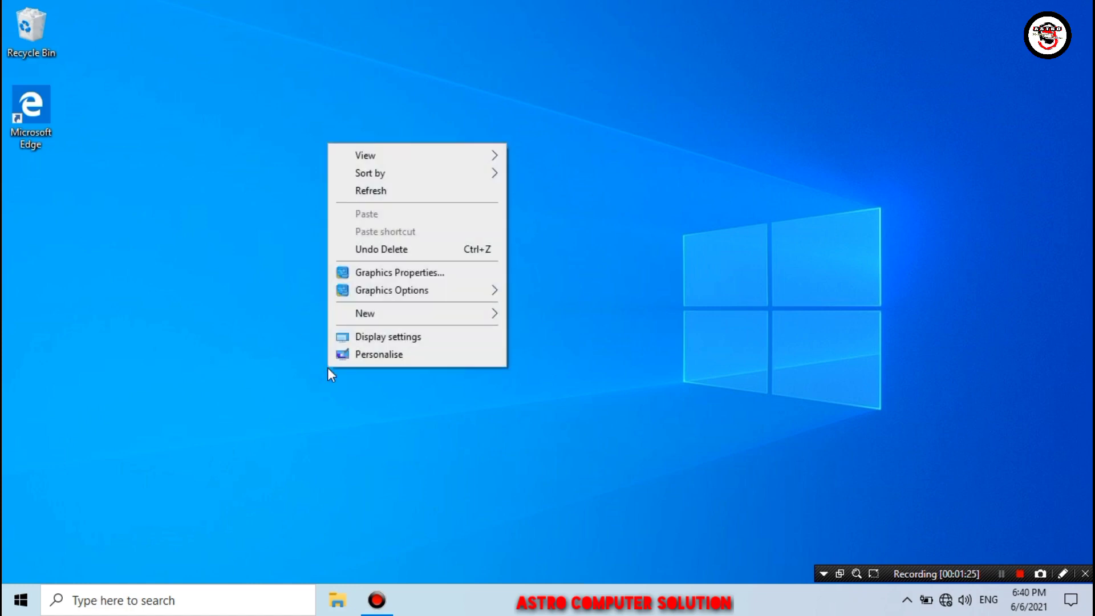
{"action": "left_click", "coordinate": [368, 357]}
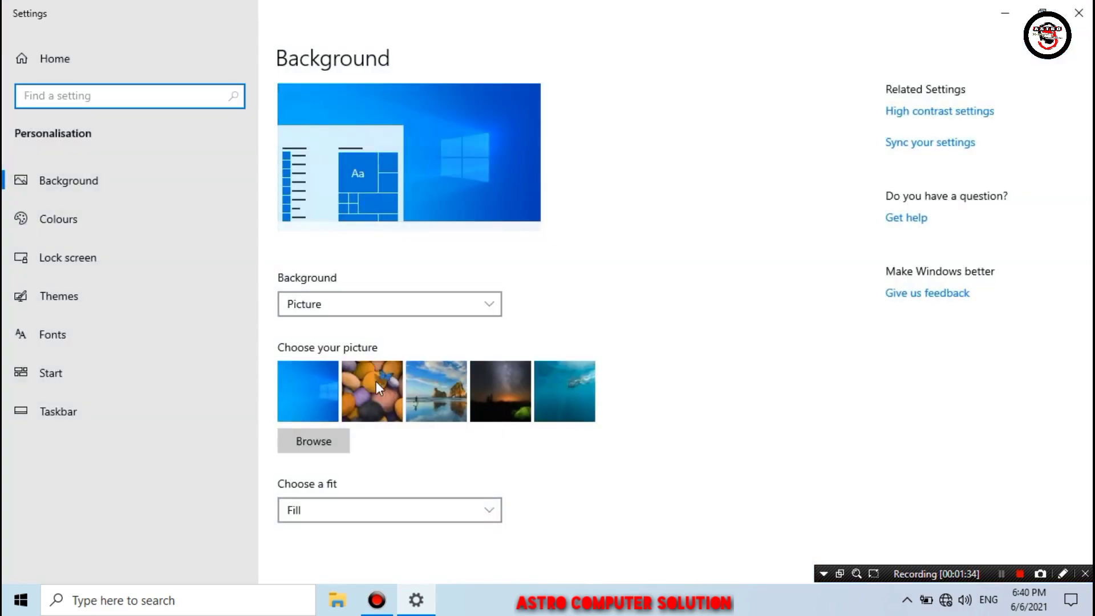
{"action": "left_click", "coordinate": [410, 511]}
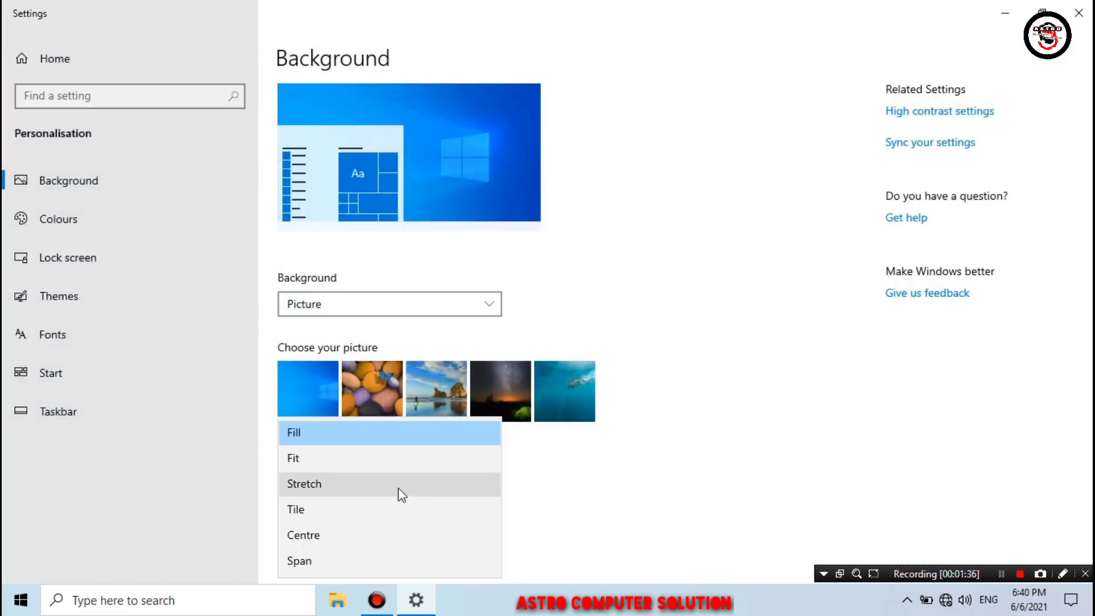
{"action": "left_click", "coordinate": [398, 485]}
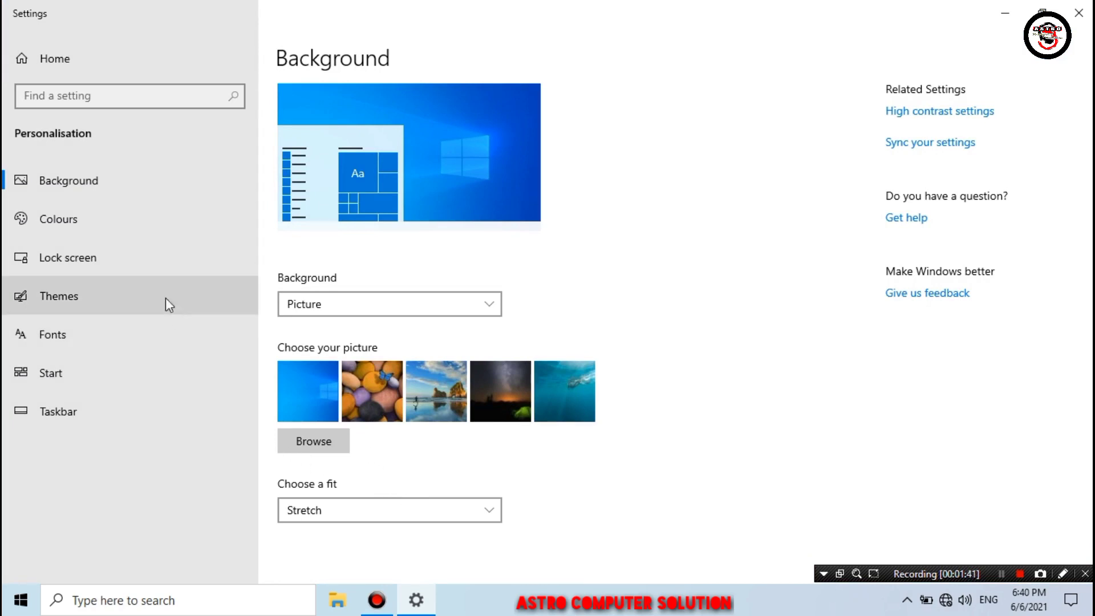
{"action": "left_click", "coordinate": [174, 233]}
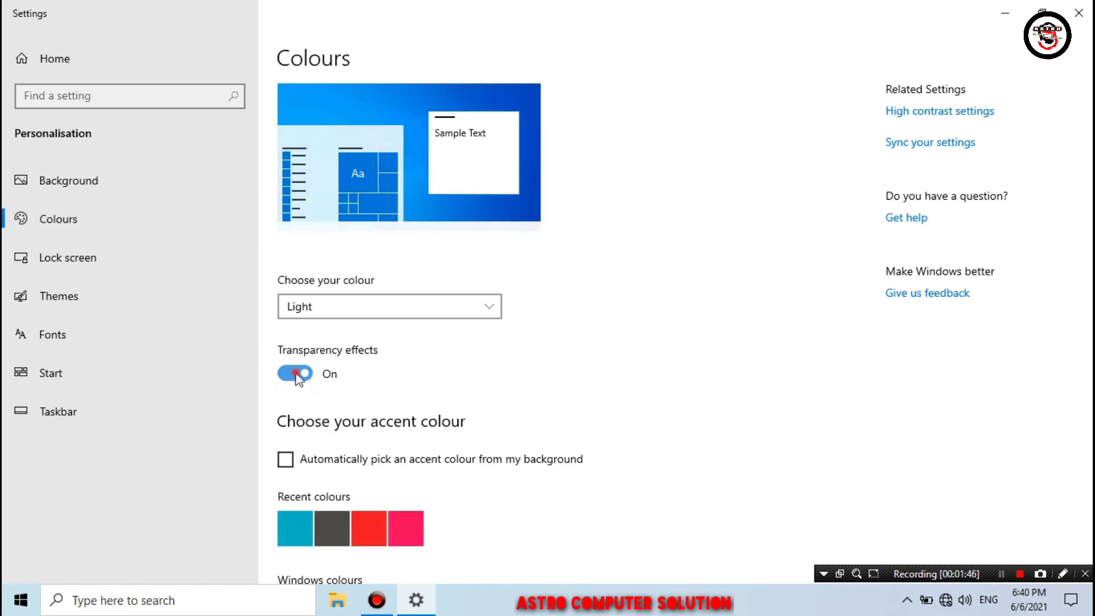
{"action": "left_click", "coordinate": [300, 375]}
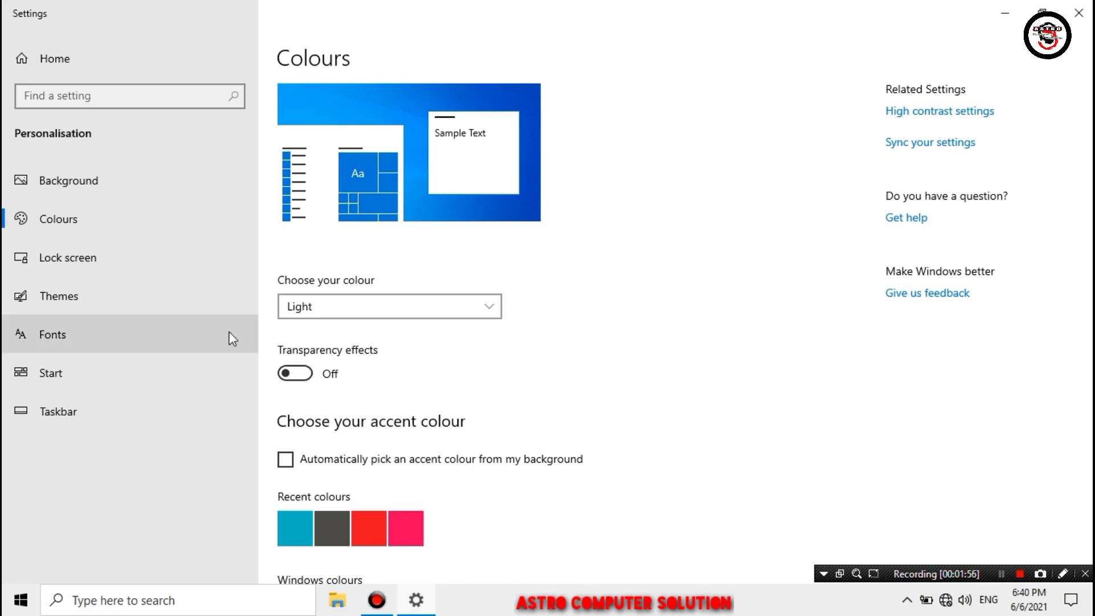
Step: Enable the Computer and Control Panel desktop icons through the theme's desktop icon settings and confirm
{"action": "left_click", "coordinate": [183, 294]}
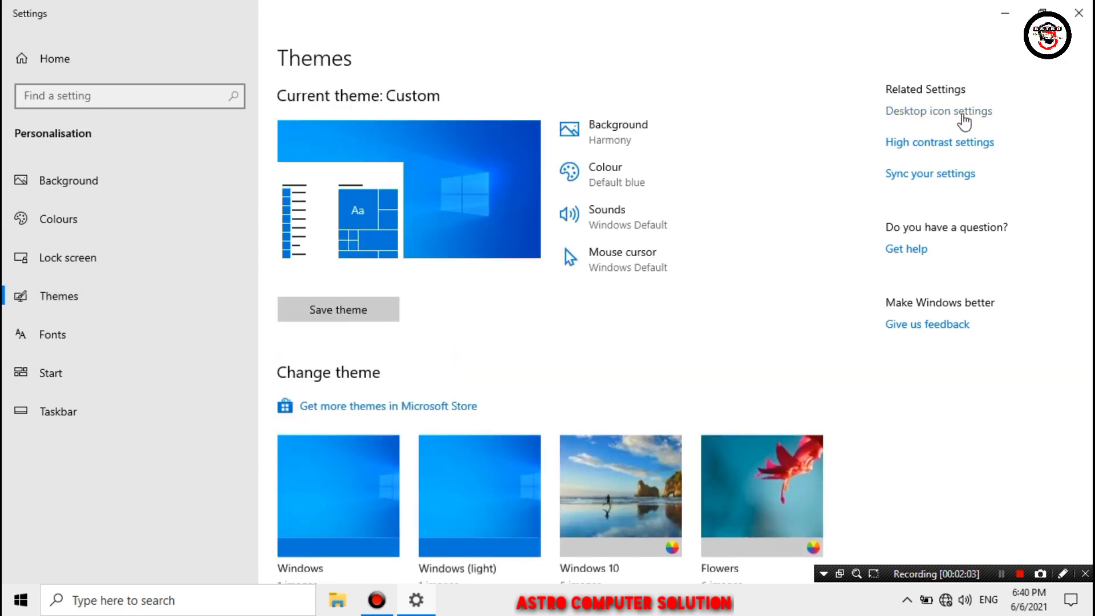
{"action": "left_click", "coordinate": [971, 113]}
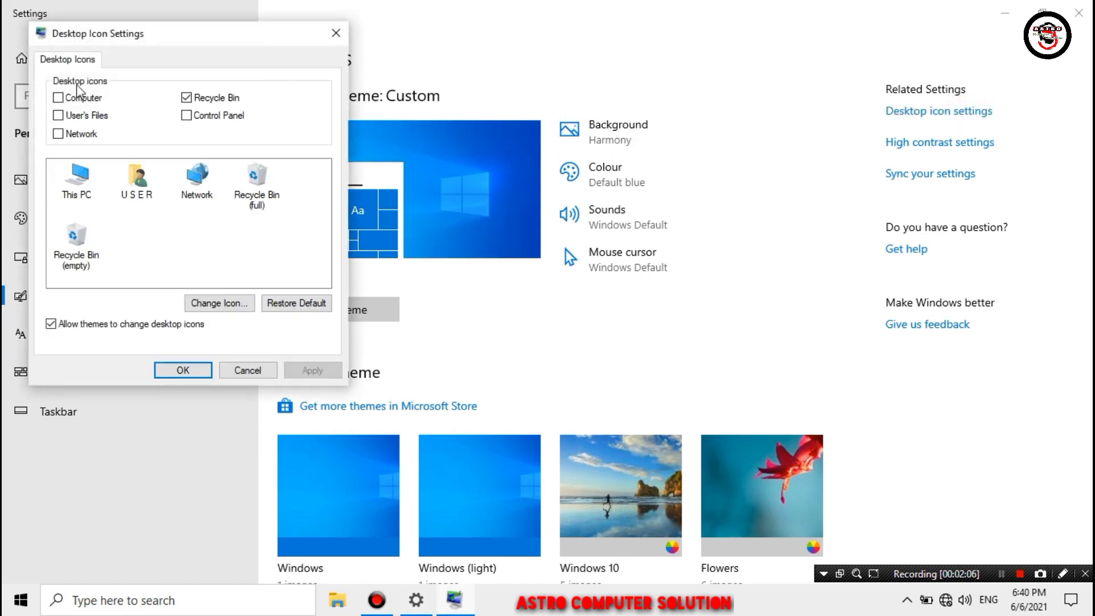
{"action": "left_click", "coordinate": [58, 98]}
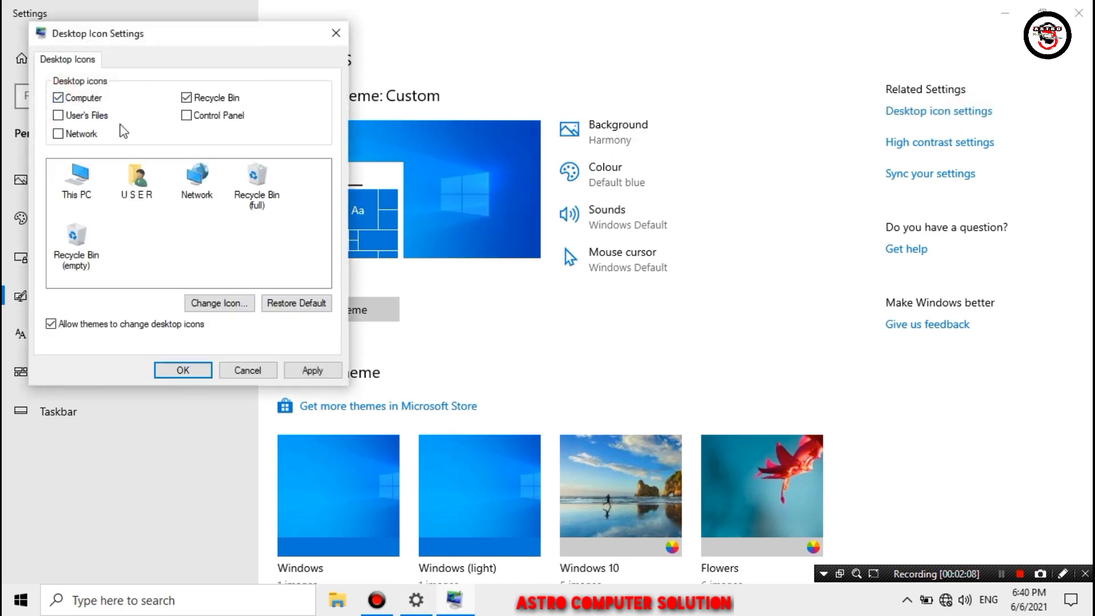
{"action": "left_click", "coordinate": [187, 115]}
{"action": "left_click", "coordinate": [194, 373]}
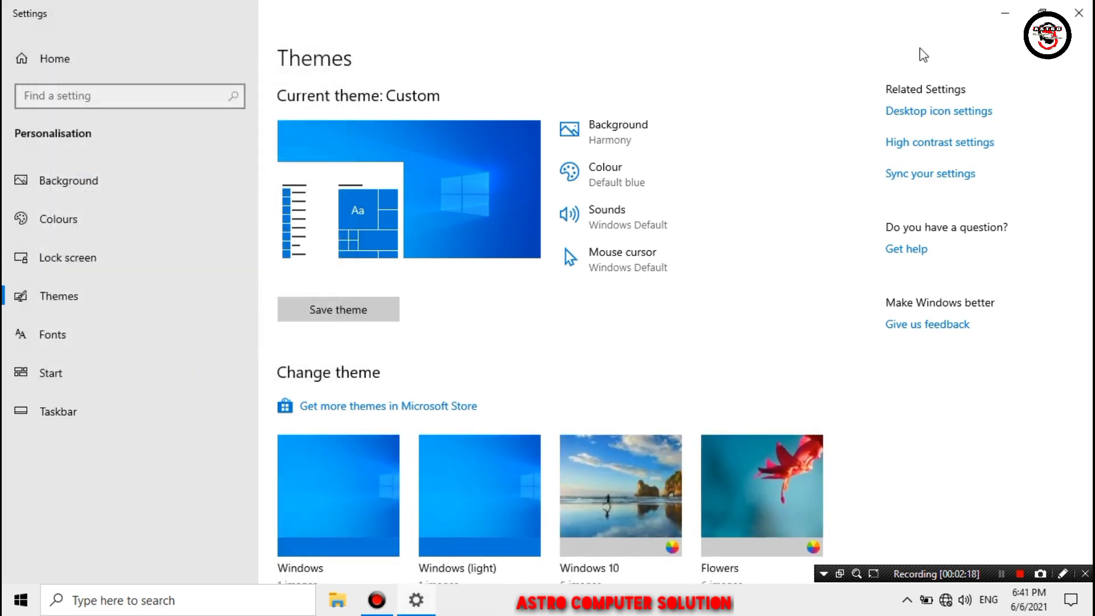
Step: Show the desktop and check the This PC and Control Panel icons
{"action": "left_click", "coordinate": [1042, 12]}
{"action": "key", "text": "super+d"}
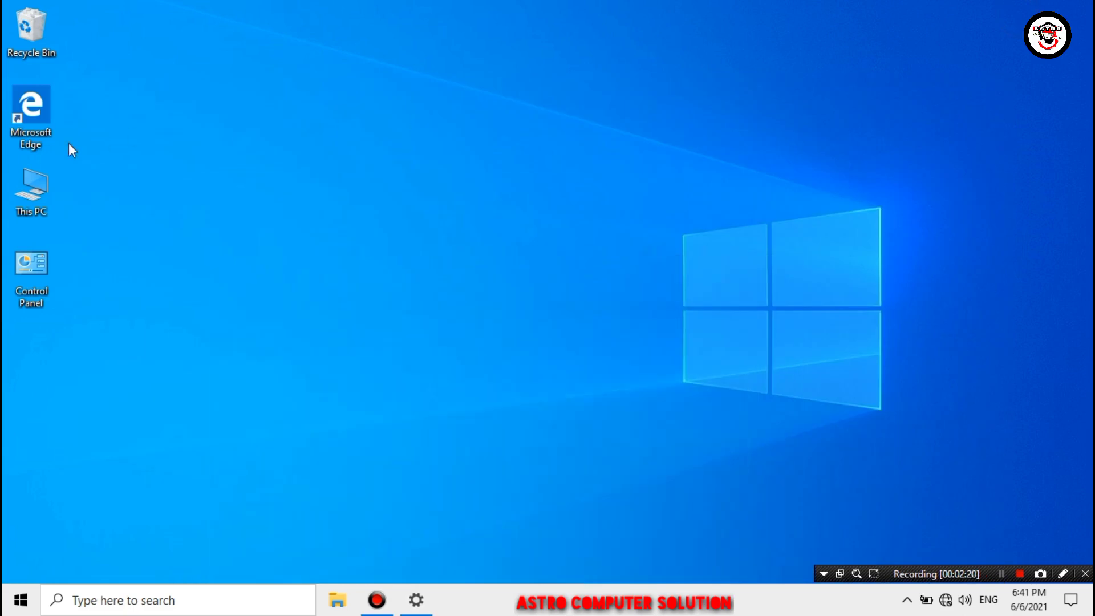
{"action": "right_click", "coordinate": [34, 193]}
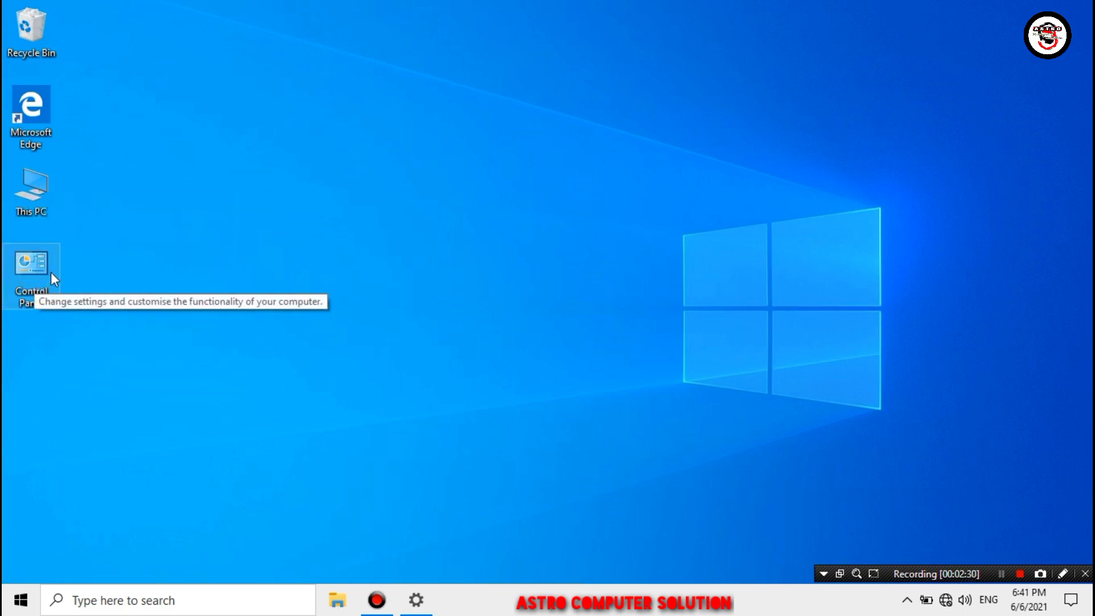
{"action": "left_click", "coordinate": [50, 272]}
Step: In the privacy settings for background apps, turn off background running for Feedback Hub and Get Help
{"action": "left_click", "coordinate": [416, 599]}
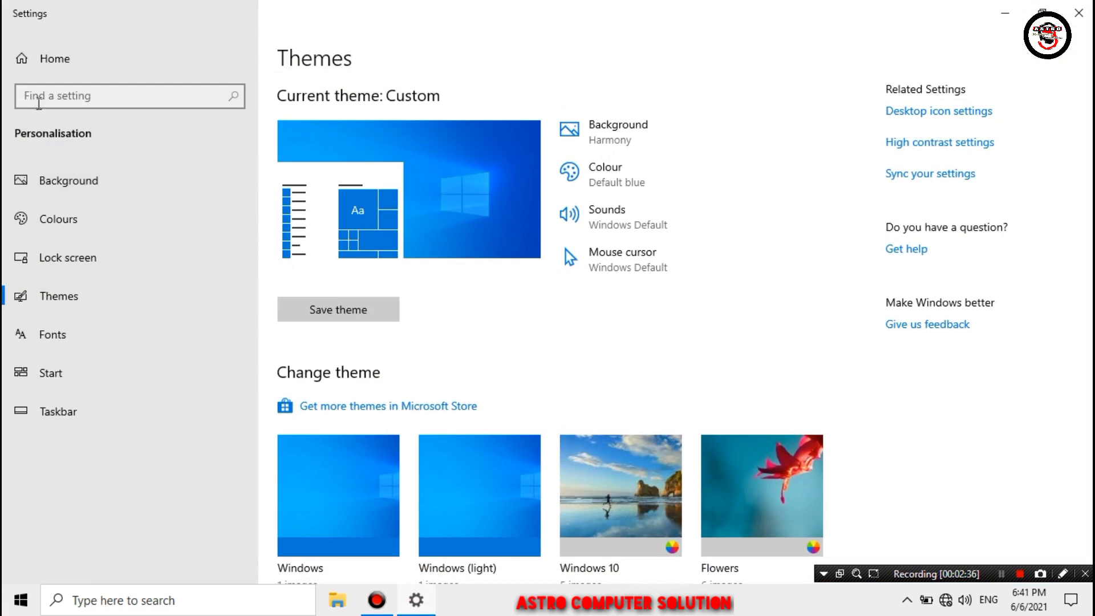
{"action": "left_click", "coordinate": [26, 64]}
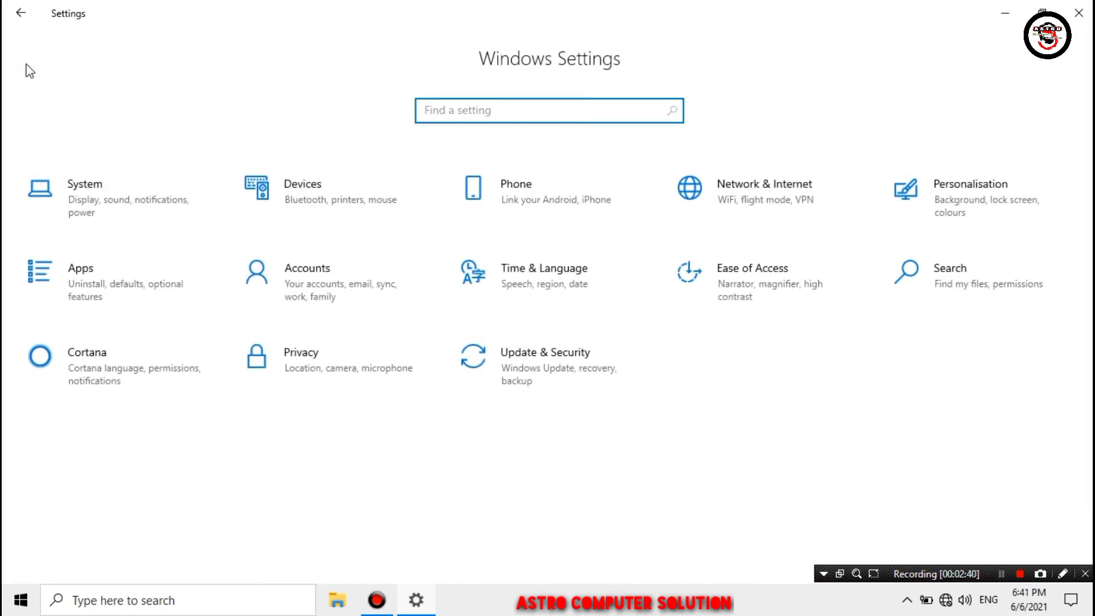
{"action": "left_click", "coordinate": [302, 368]}
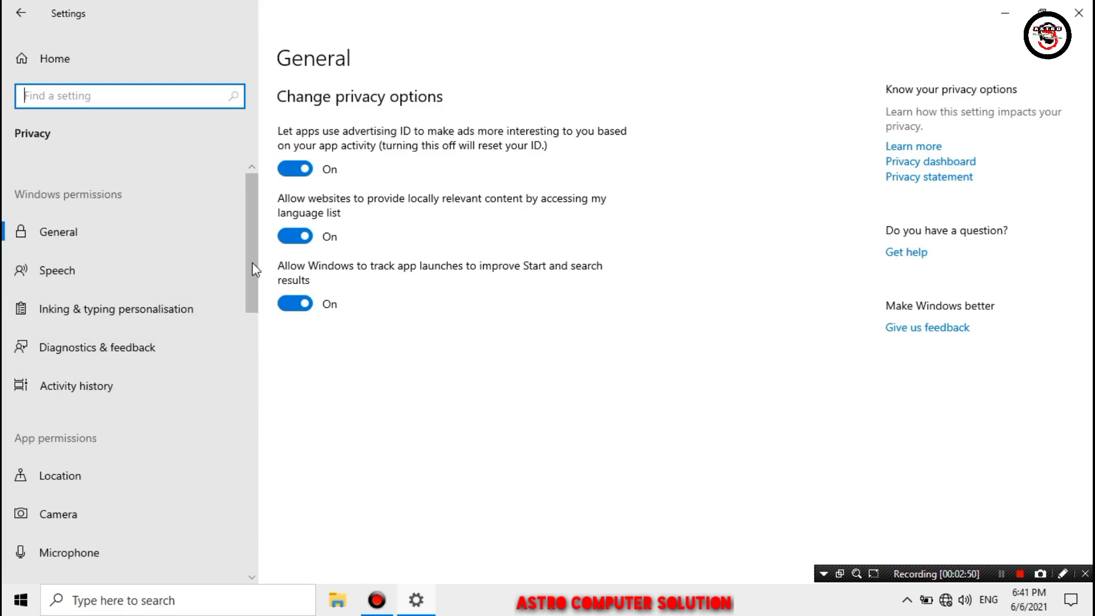
{"action": "left_click_drag", "start_coordinate": [252, 262], "coordinate": [260, 507]}
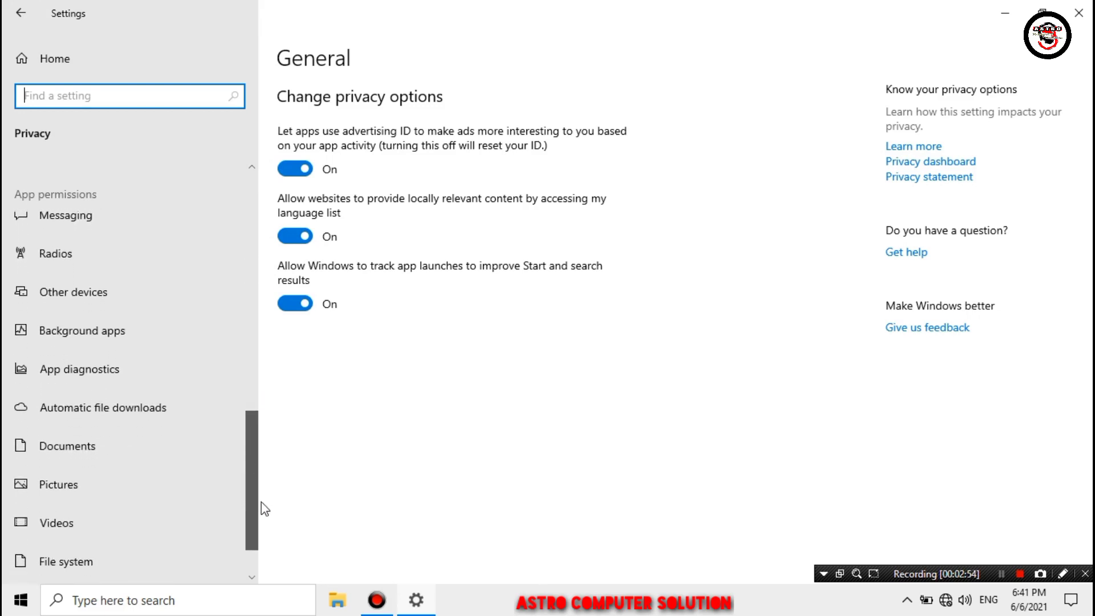
{"action": "left_click", "coordinate": [123, 314]}
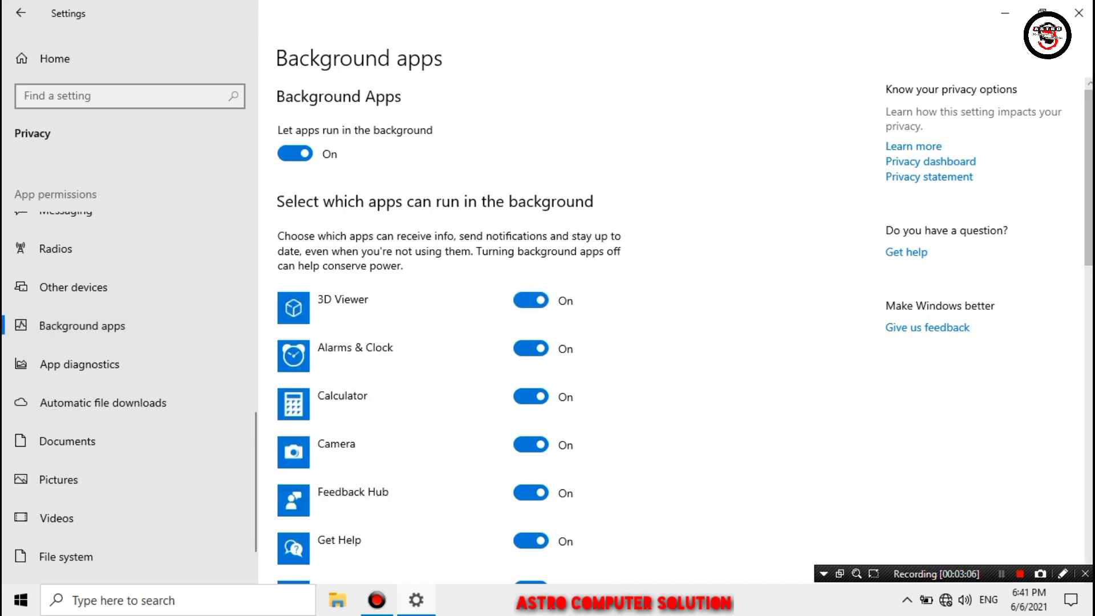
{"action": "left_click", "coordinate": [534, 491]}
{"action": "left_click", "coordinate": [522, 542]}
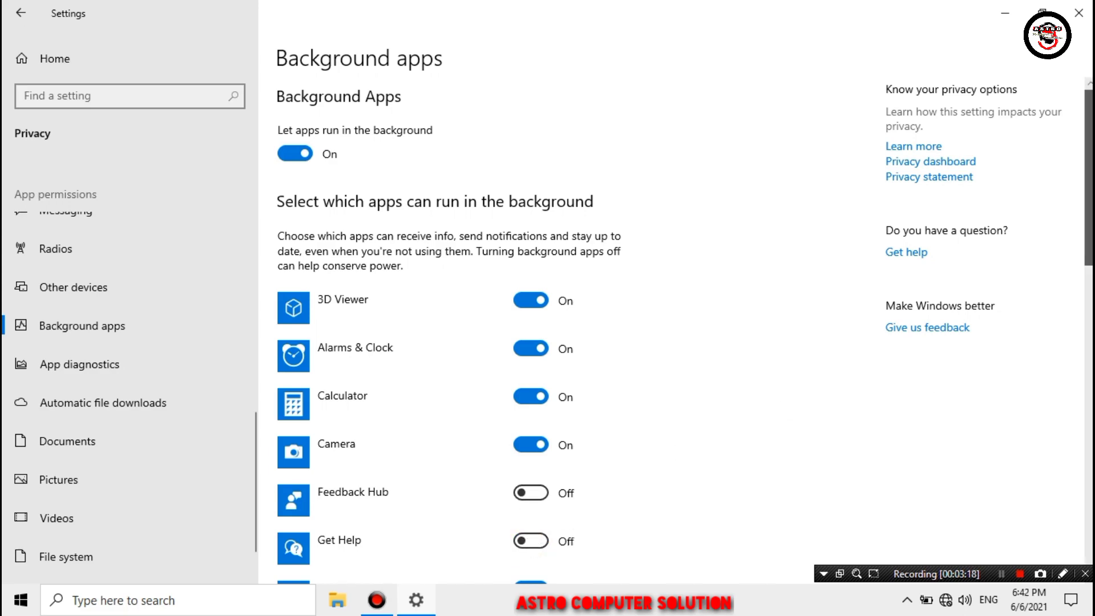
Step: Turn off background running for Microsoft Solitaire Collection and People
{"action": "scroll", "coordinate": [684, 331], "scroll_direction": "down", "scroll_amount": 5}
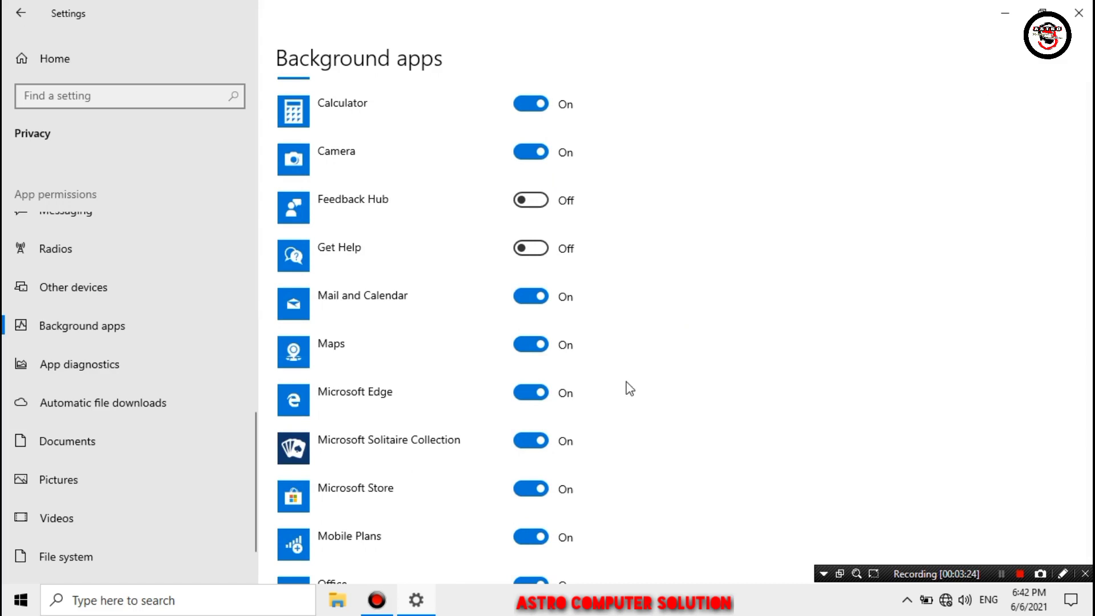
{"action": "left_click", "coordinate": [538, 441]}
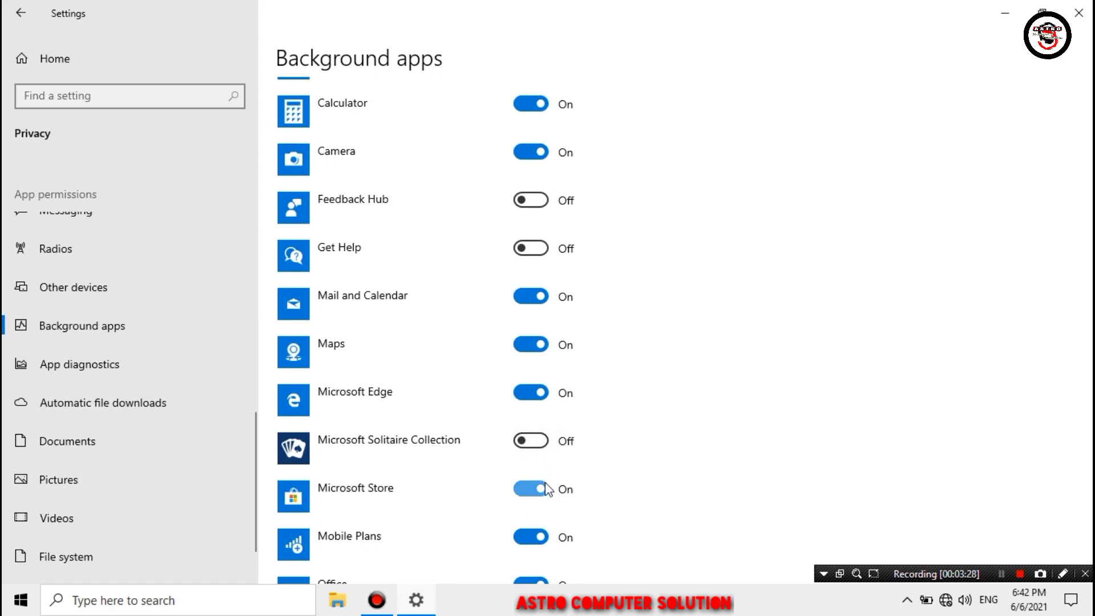
{"action": "scroll", "coordinate": [684, 328], "scroll_direction": "down", "scroll_amount": 5}
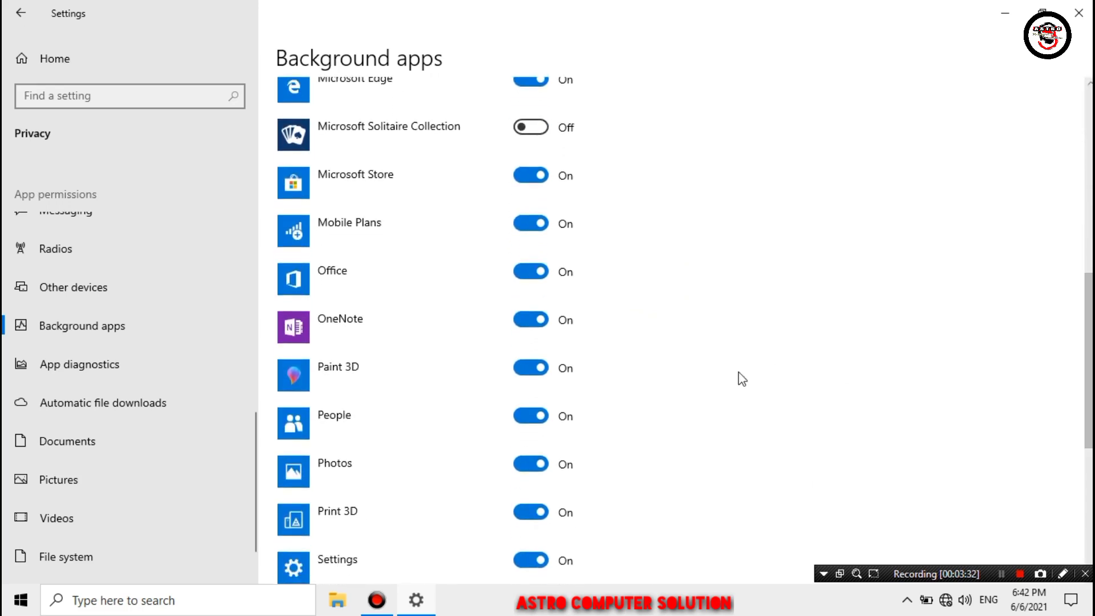
{"action": "left_click", "coordinate": [542, 419]}
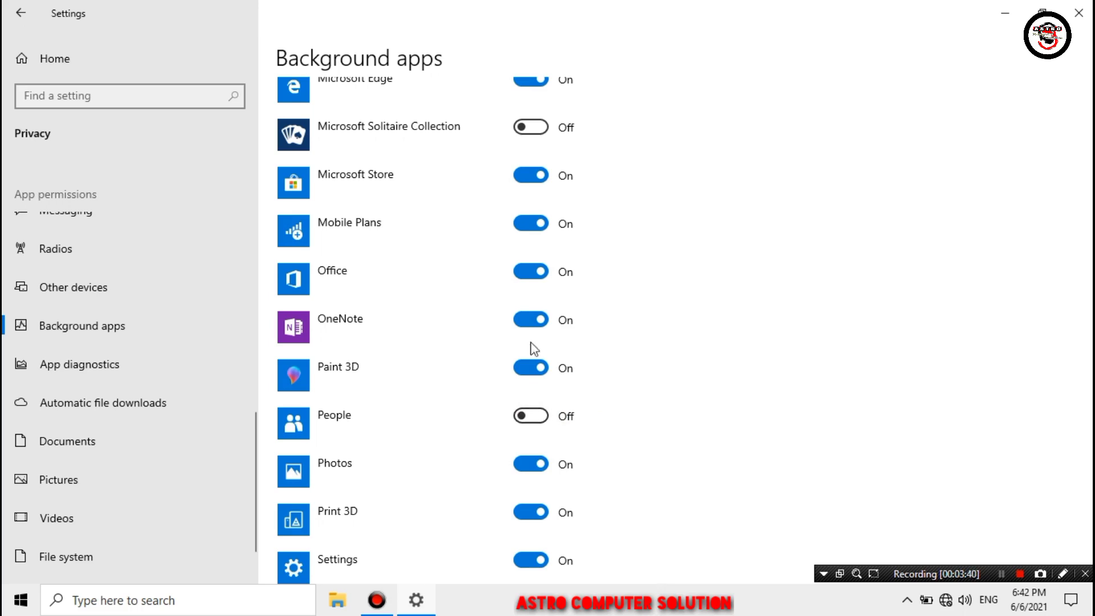
Step: Turn off background running for Tips and Your Phone
{"action": "scroll", "coordinate": [530, 331], "scroll_direction": "down", "scroll_amount": 5}
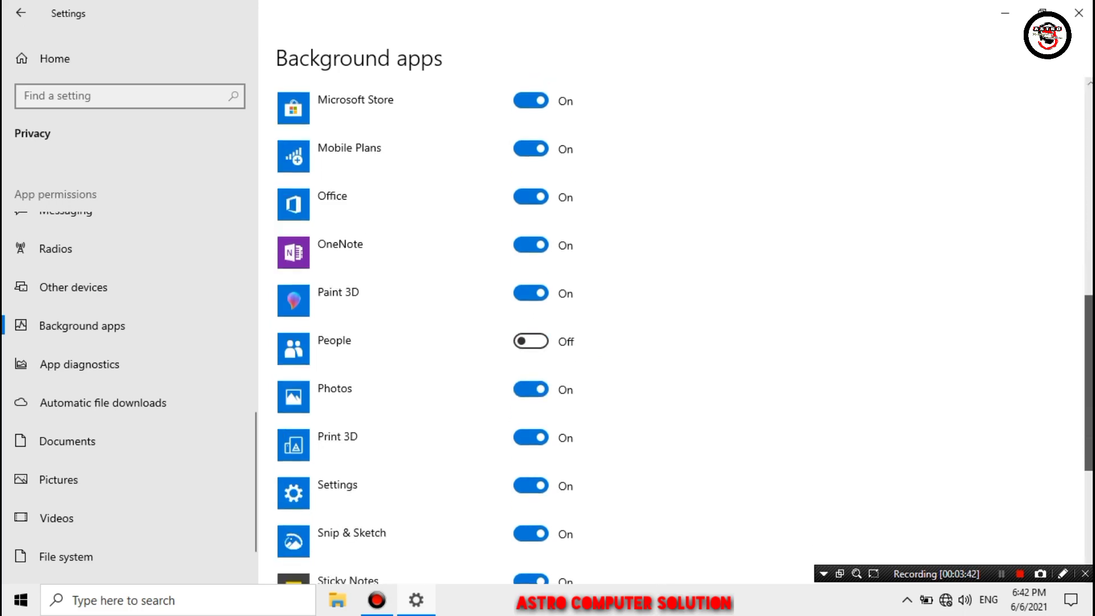
{"action": "scroll", "coordinate": [685, 331], "scroll_direction": "down", "scroll_amount": 1}
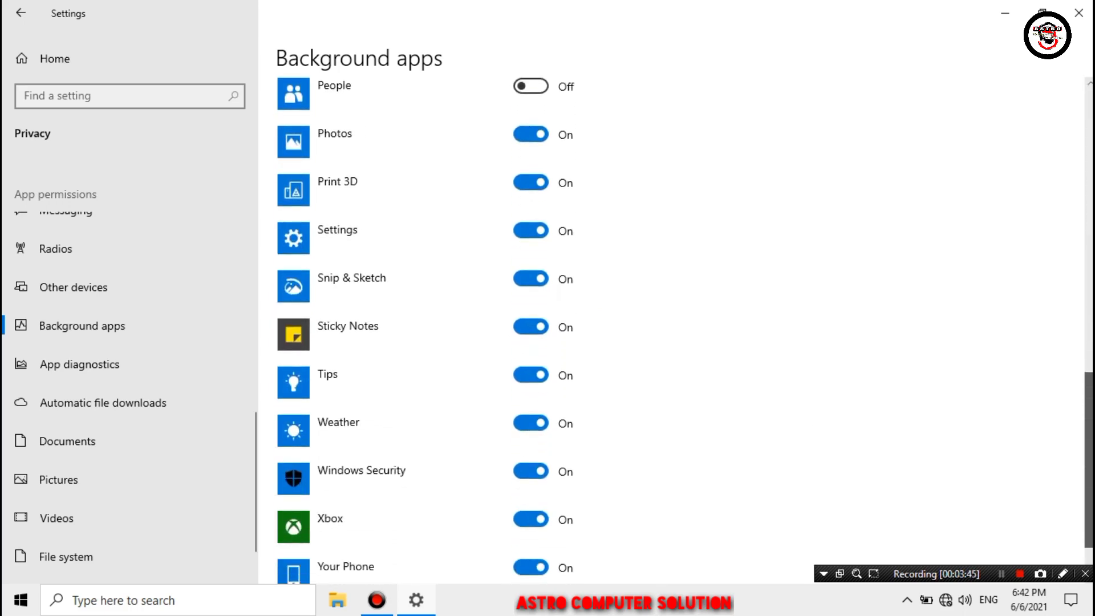
{"action": "scroll", "coordinate": [530, 342], "scroll_direction": "down", "scroll_amount": 1}
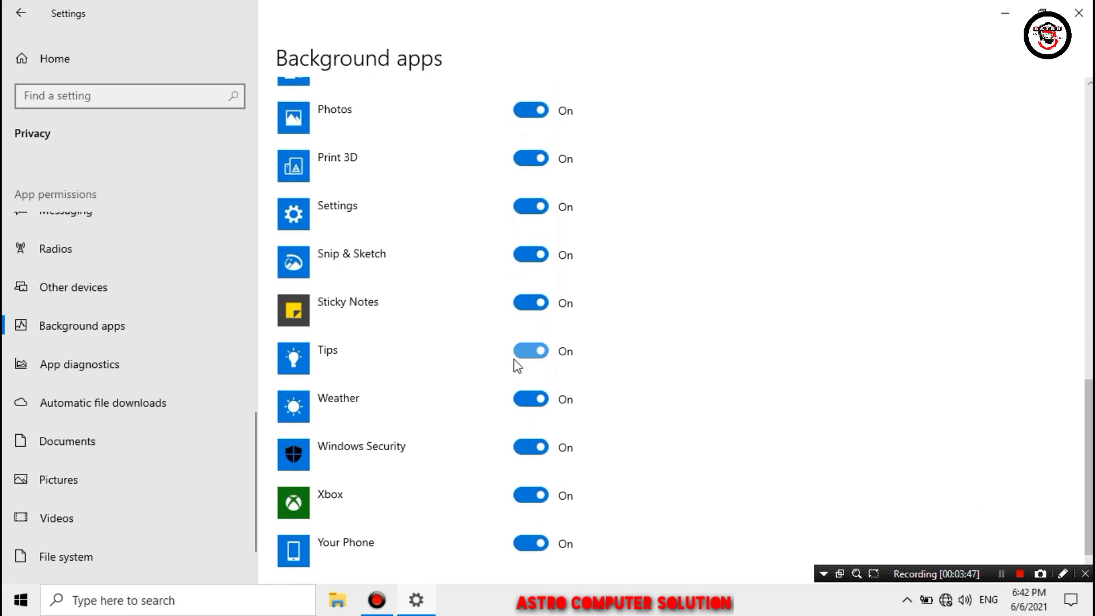
{"action": "left_click", "coordinate": [529, 351]}
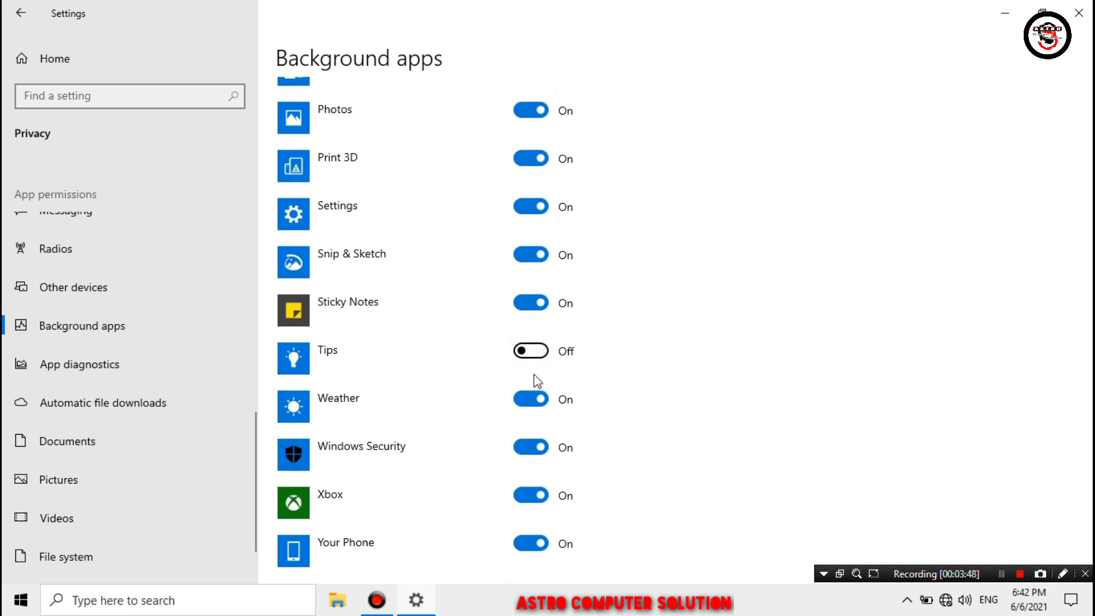
{"action": "left_click", "coordinate": [529, 541]}
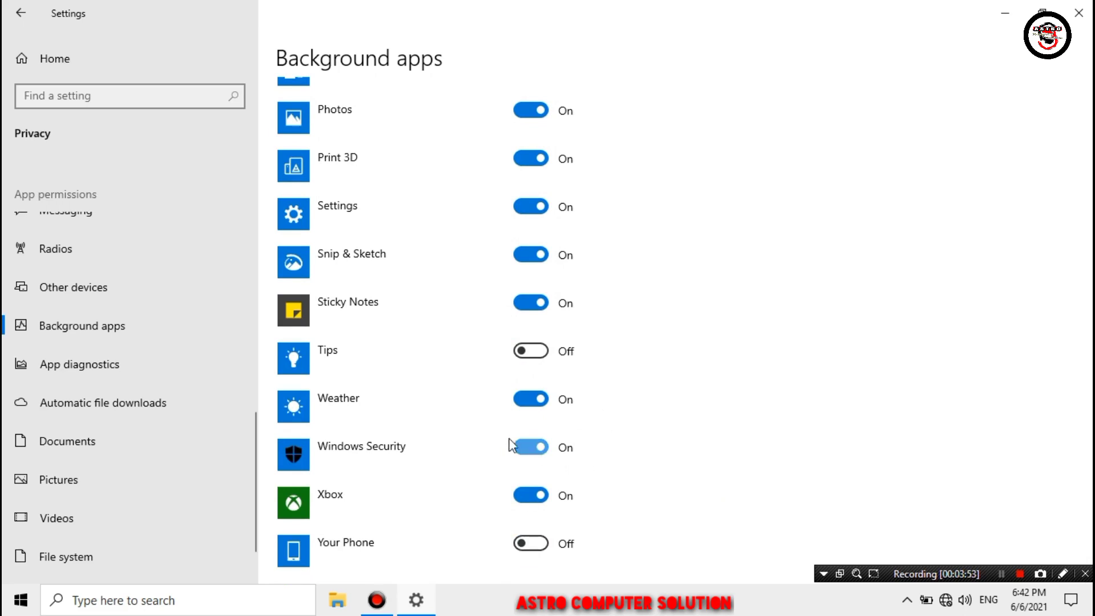
Step: Review the system's Notifications & actions settings, then close Settings
{"action": "left_click", "coordinate": [63, 53]}
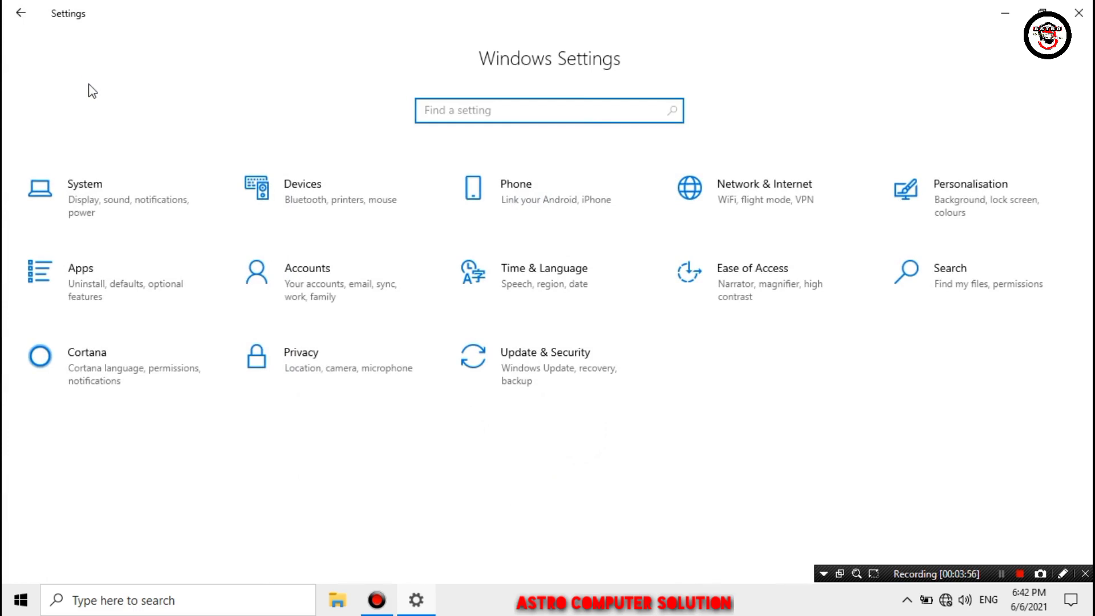
{"action": "left_click", "coordinate": [147, 208]}
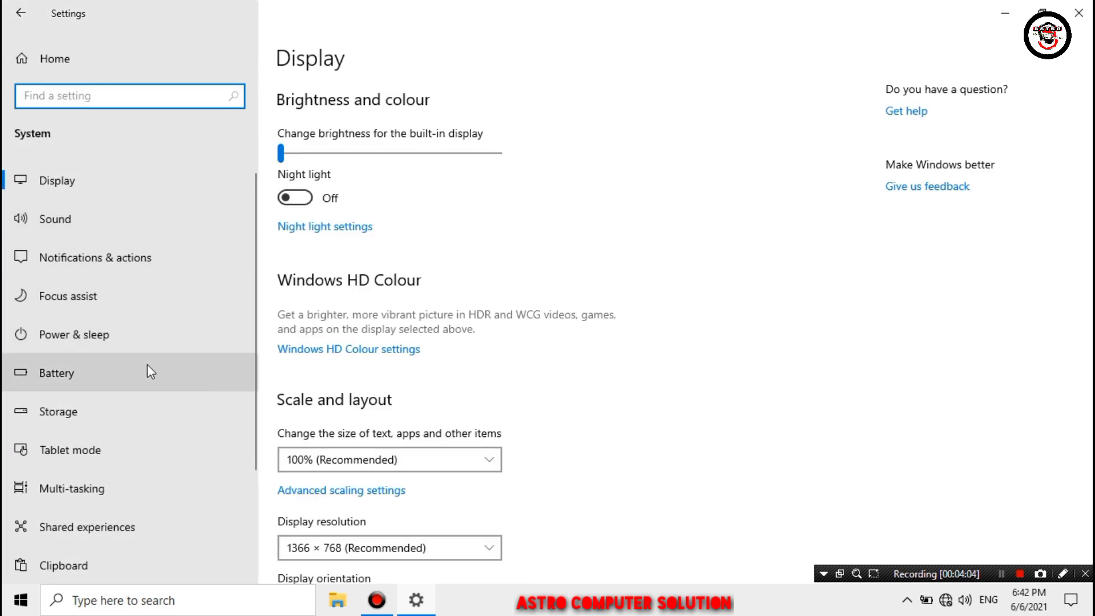
{"action": "left_click", "coordinate": [173, 253]}
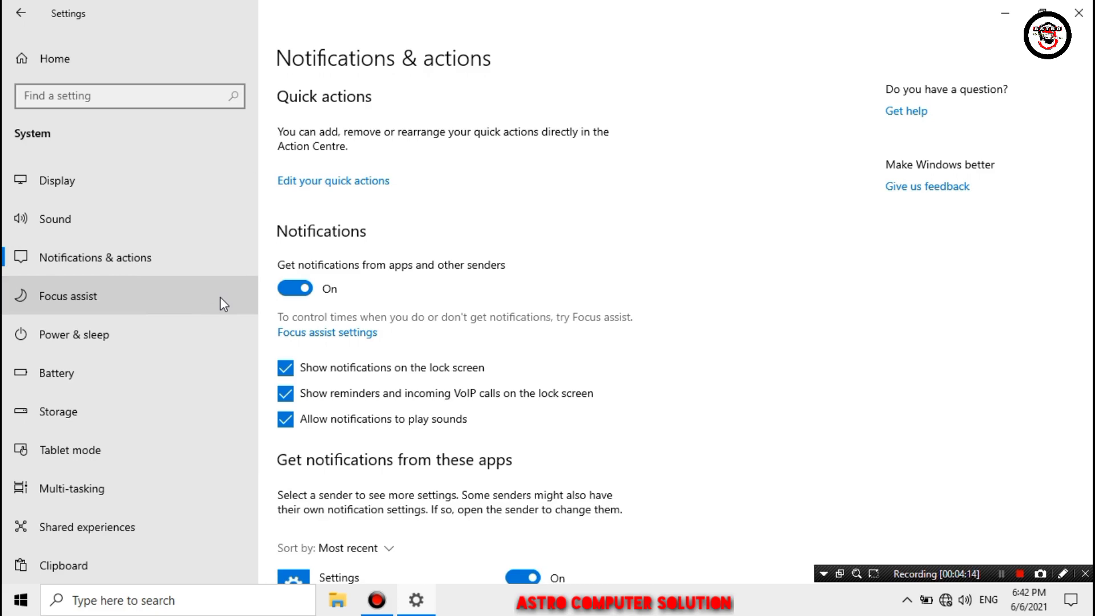
{"action": "key", "text": "Down"}
{"action": "key", "text": "Down"}
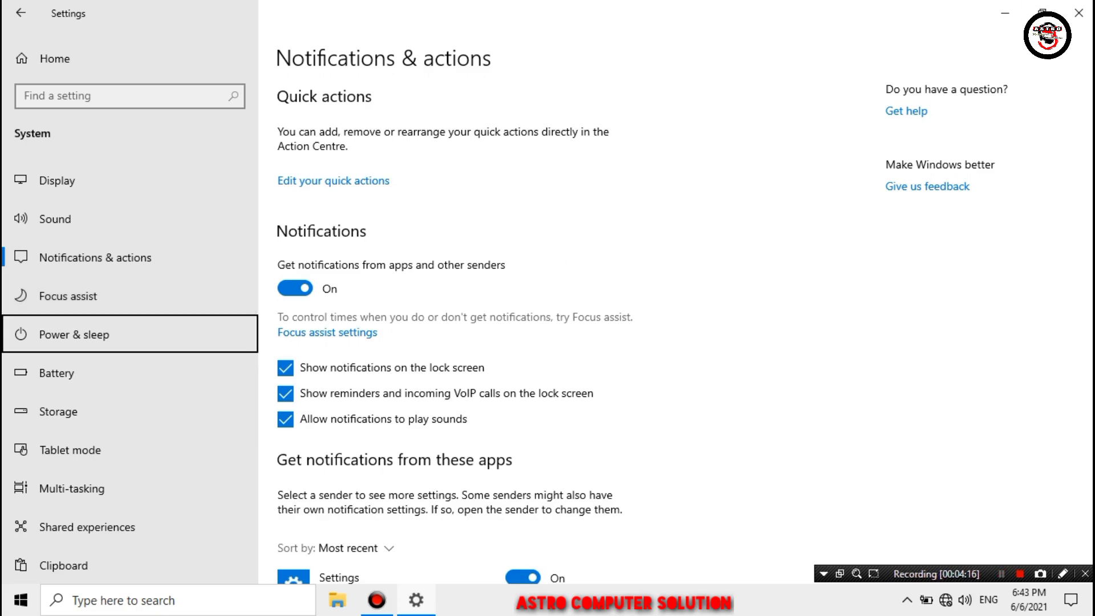
{"action": "left_click", "coordinate": [1078, 13]}
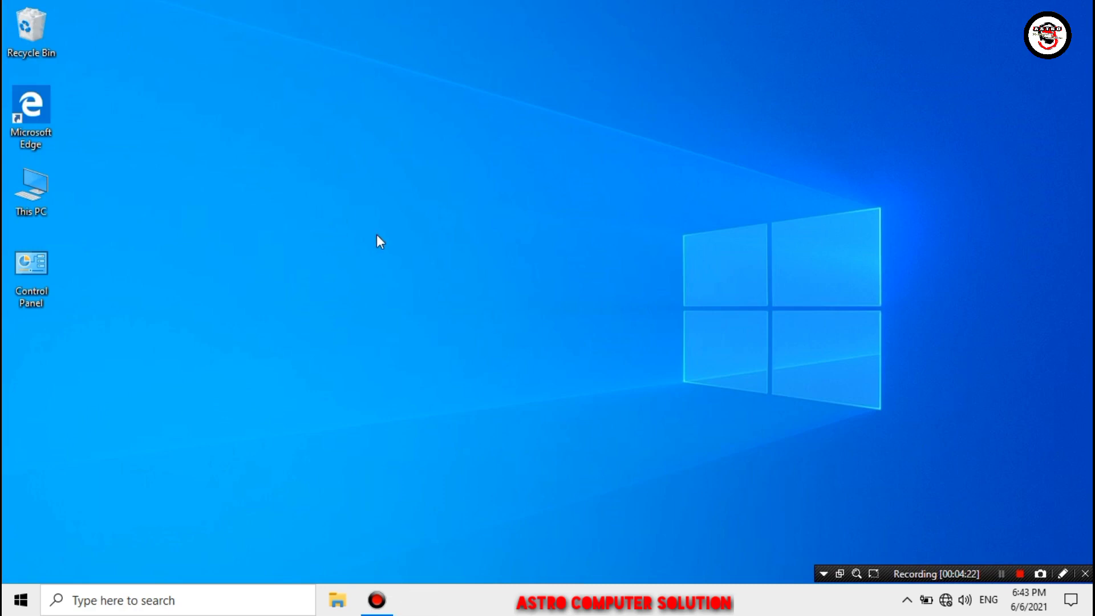
Step: Set the desktop icons to small size and turn on auto arrange for them
{"action": "right_click", "coordinate": [377, 155]}
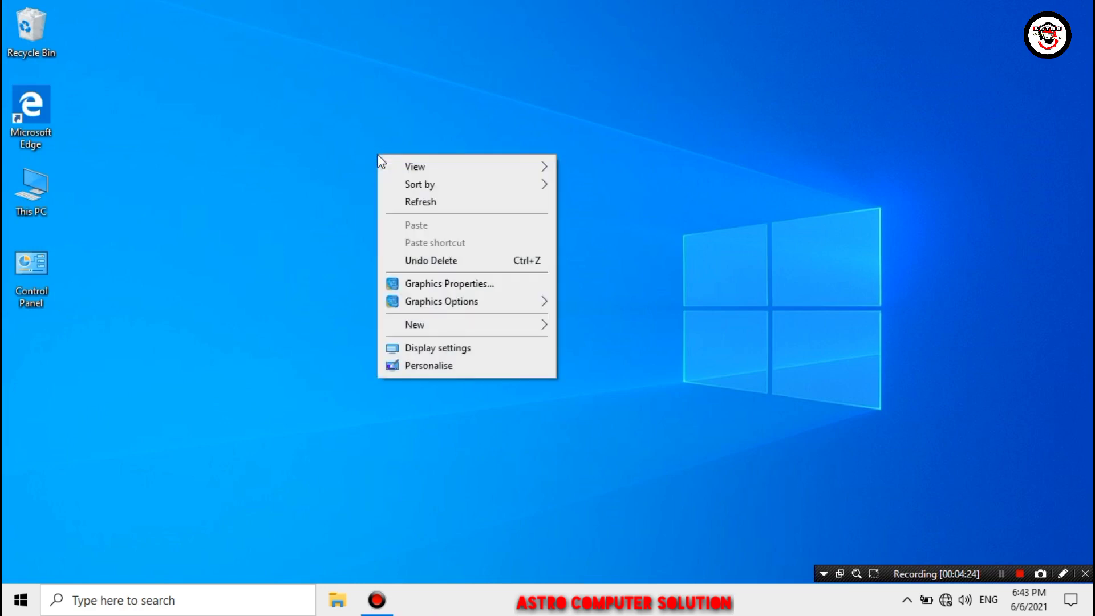
{"action": "mouse_move", "coordinate": [459, 166]}
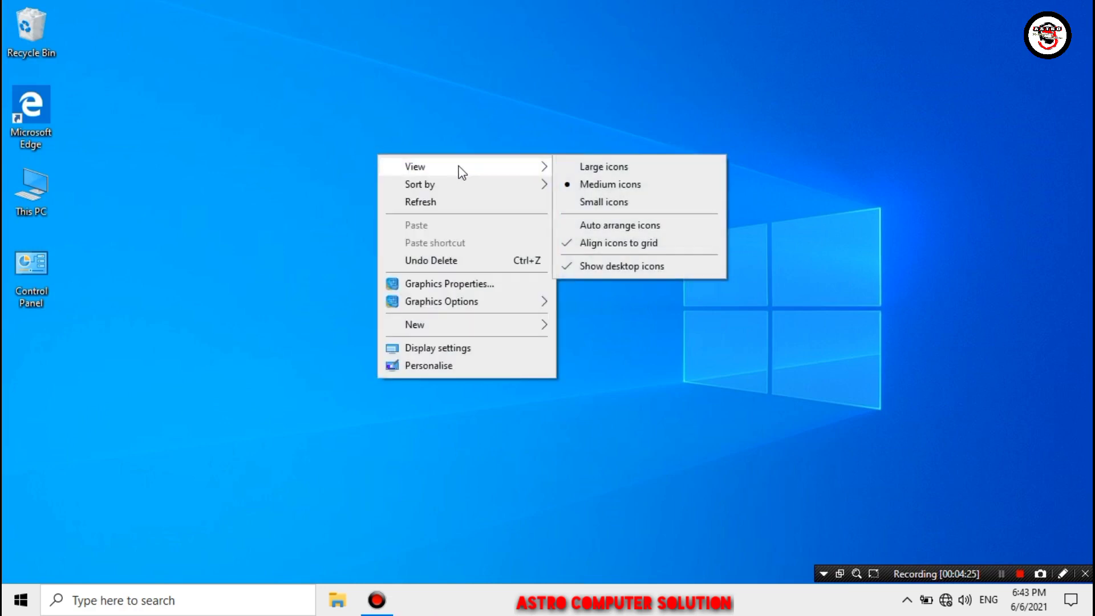
{"action": "left_click", "coordinate": [583, 202]}
{"action": "right_click", "coordinate": [584, 202]}
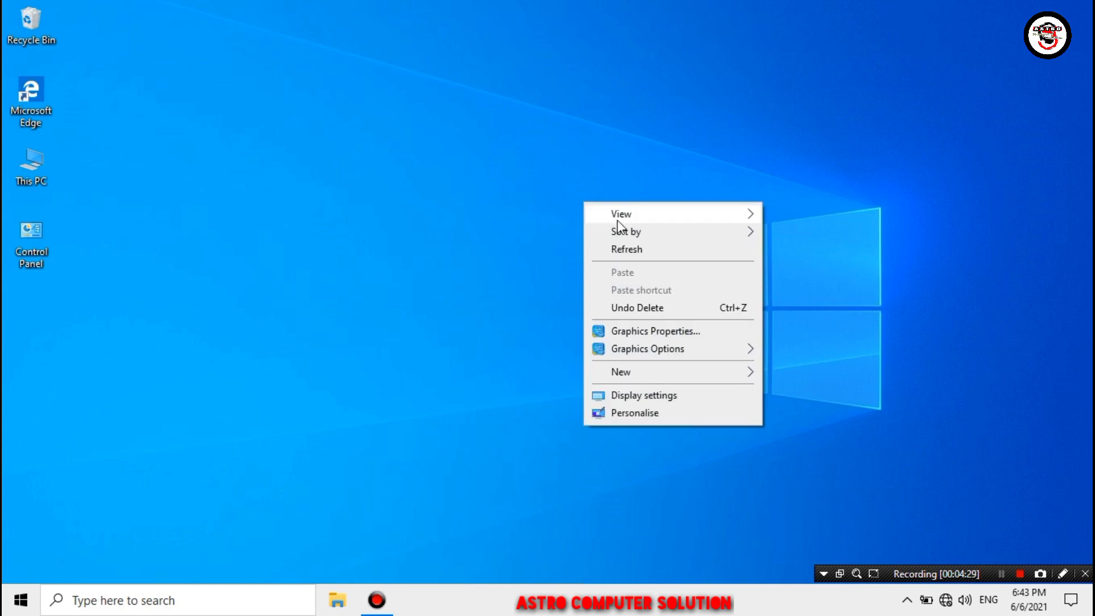
{"action": "mouse_move", "coordinate": [625, 219]}
{"action": "left_click", "coordinate": [801, 273]}
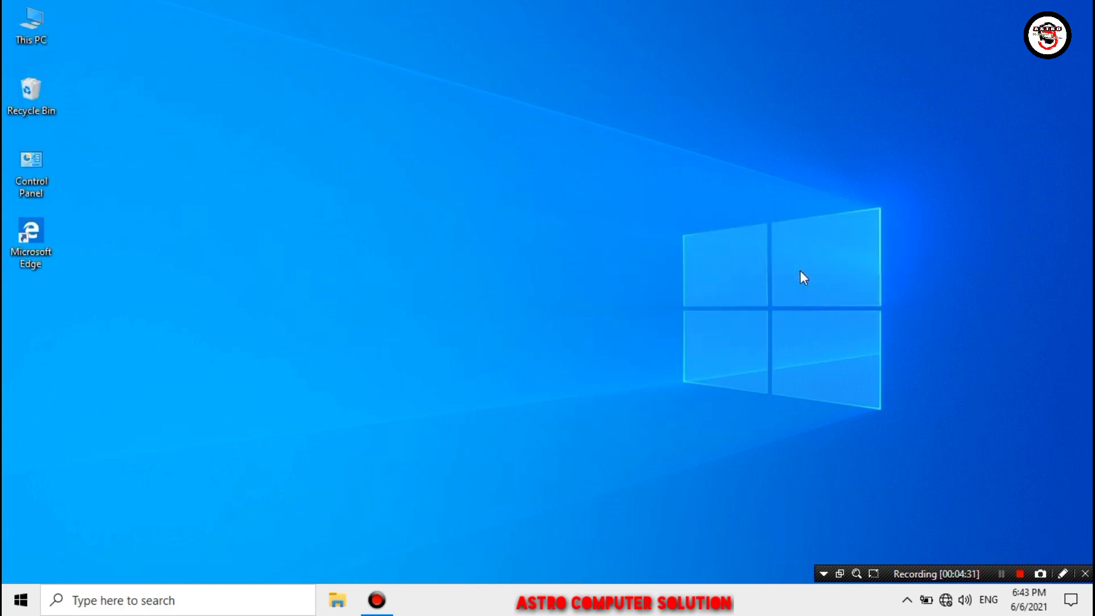
Step: Sort the desktop icons by item type
{"action": "right_click", "coordinate": [800, 271]}
{"action": "mouse_move", "coordinate": [828, 302]}
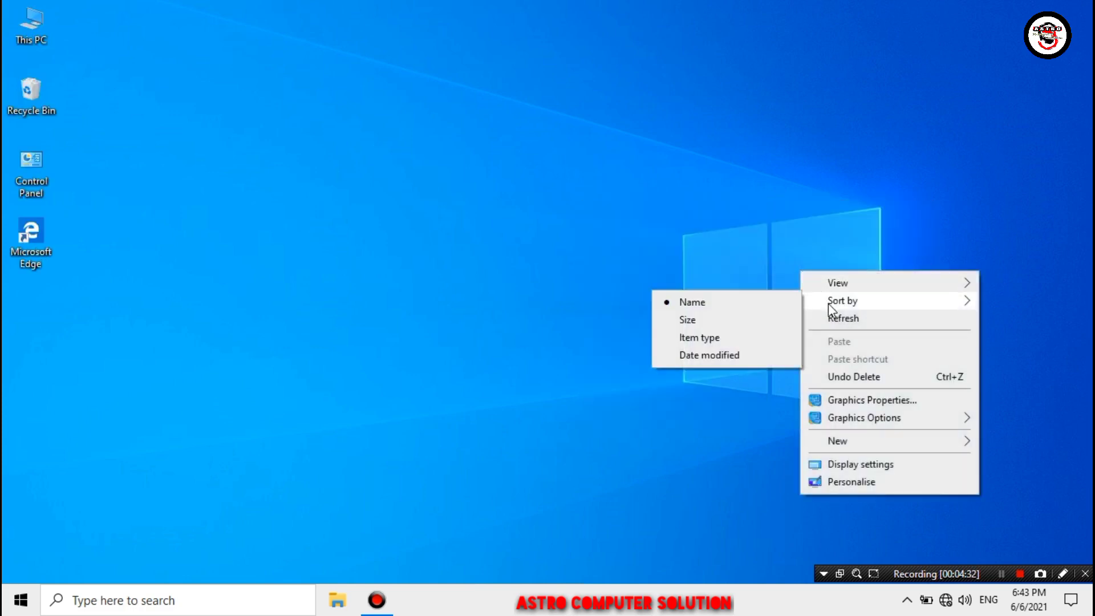
{"action": "left_click", "coordinate": [768, 338]}
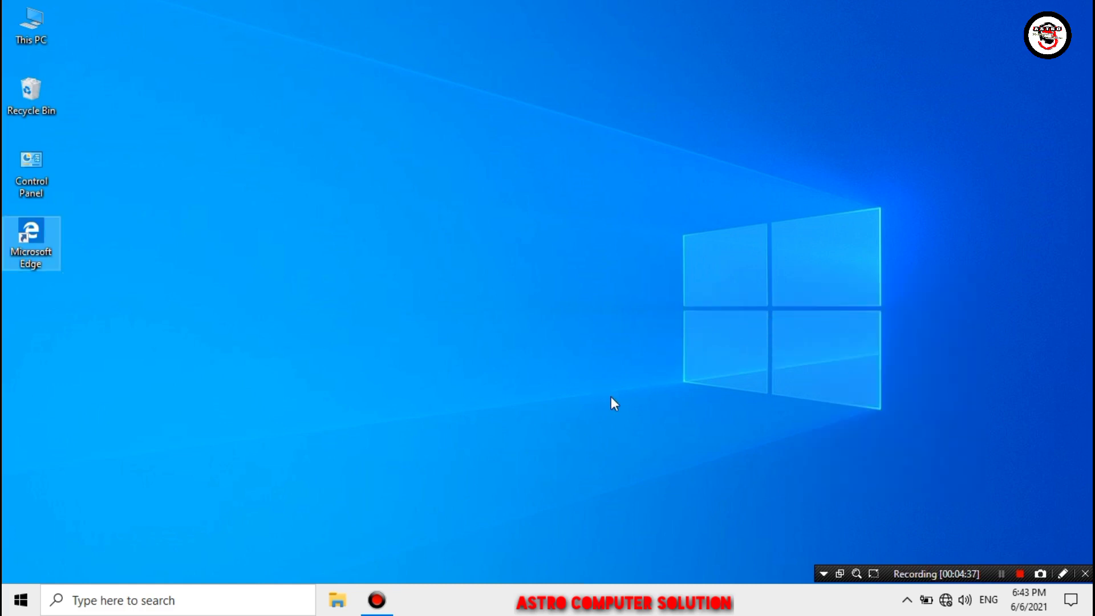
Step: Review the installed programs list in Control Panel, check the uninstall option for WinRAR 5.21 (64-bit), and close the window
{"action": "double_click", "coordinate": [32, 181]}
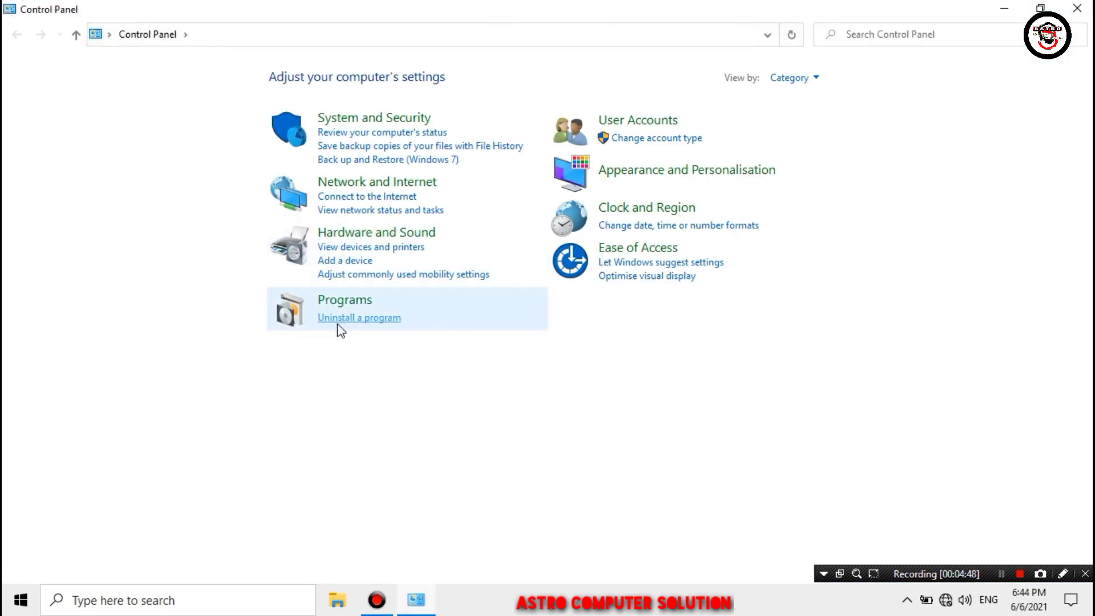
{"action": "left_click", "coordinate": [376, 319]}
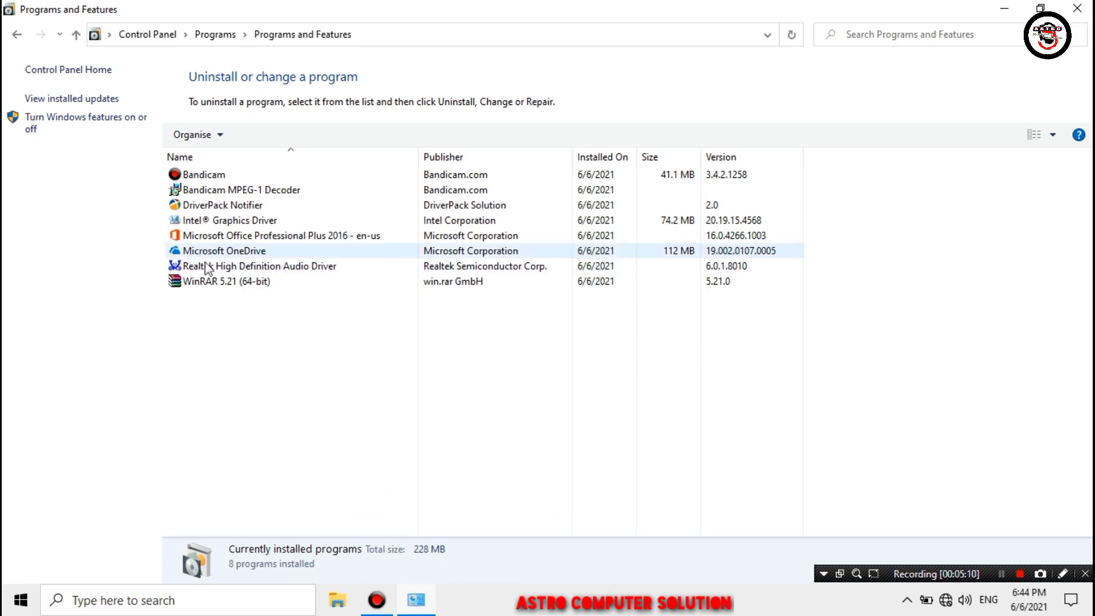
{"action": "left_click", "coordinate": [215, 281]}
{"action": "right_click", "coordinate": [216, 280]}
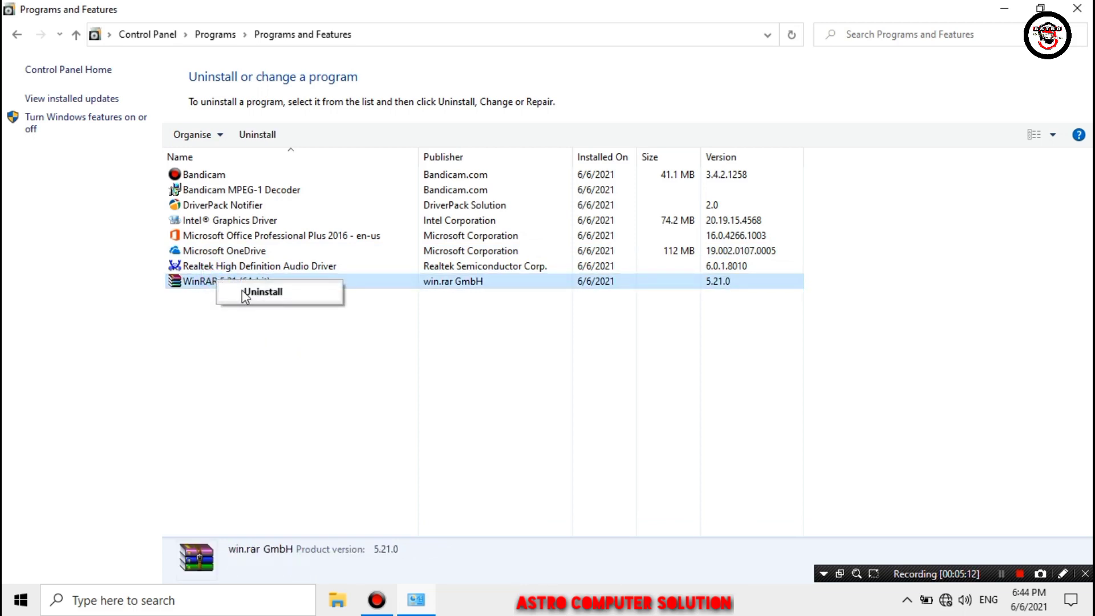
{"action": "left_click", "coordinate": [184, 311]}
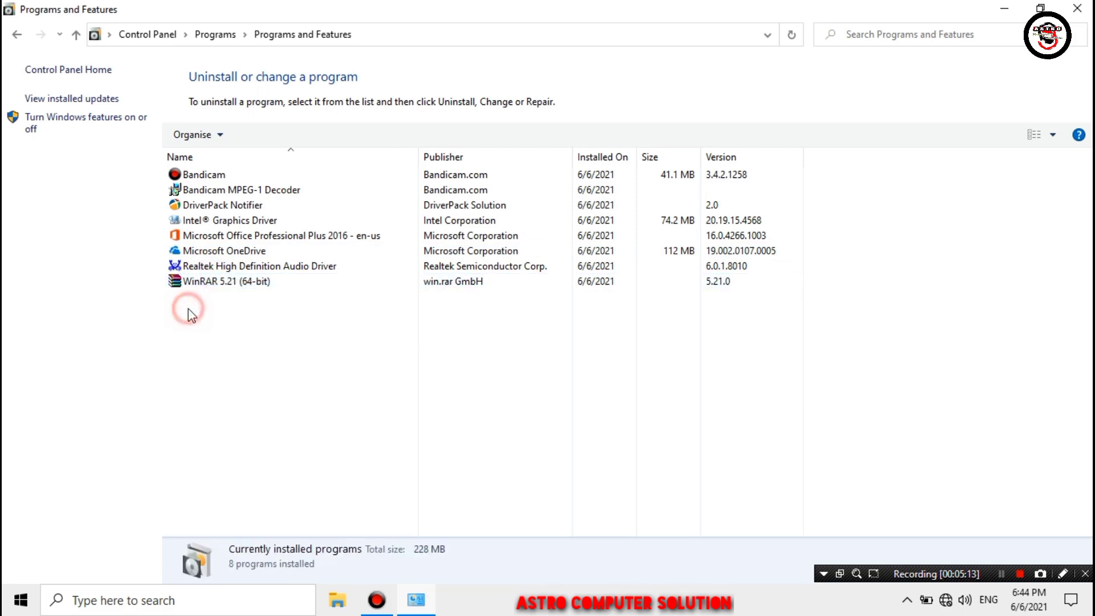
{"action": "left_click", "coordinate": [1081, 7]}
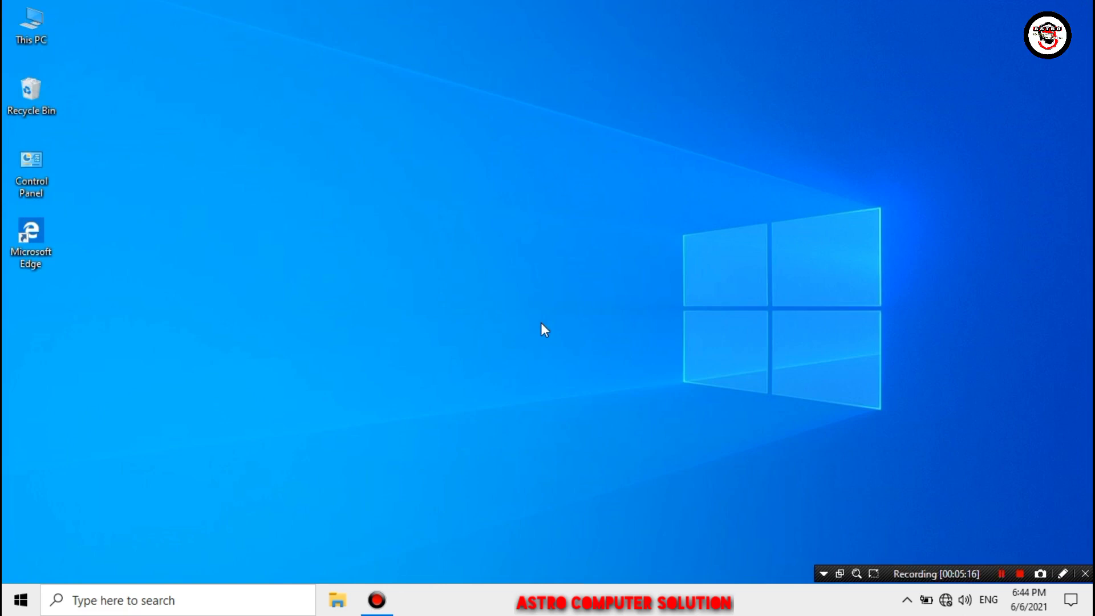
Step: Refresh the desktop and open the list of start-up apps in the detailed view of Task Manager
{"action": "right_click", "coordinate": [572, 325]}
{"action": "left_click", "coordinate": [601, 371]}
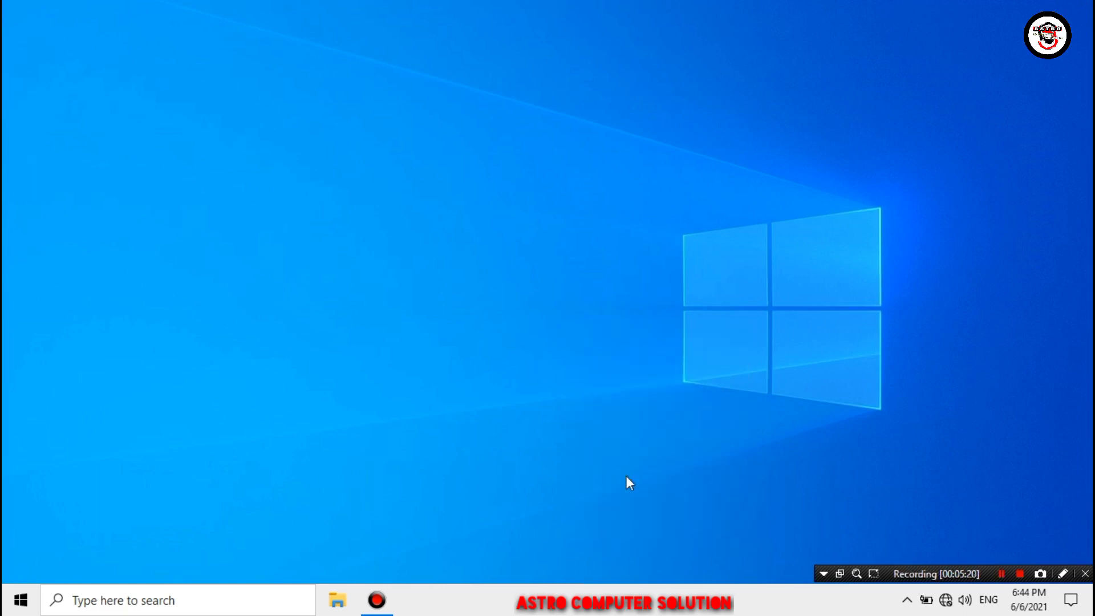
{"action": "right_click", "coordinate": [686, 597]}
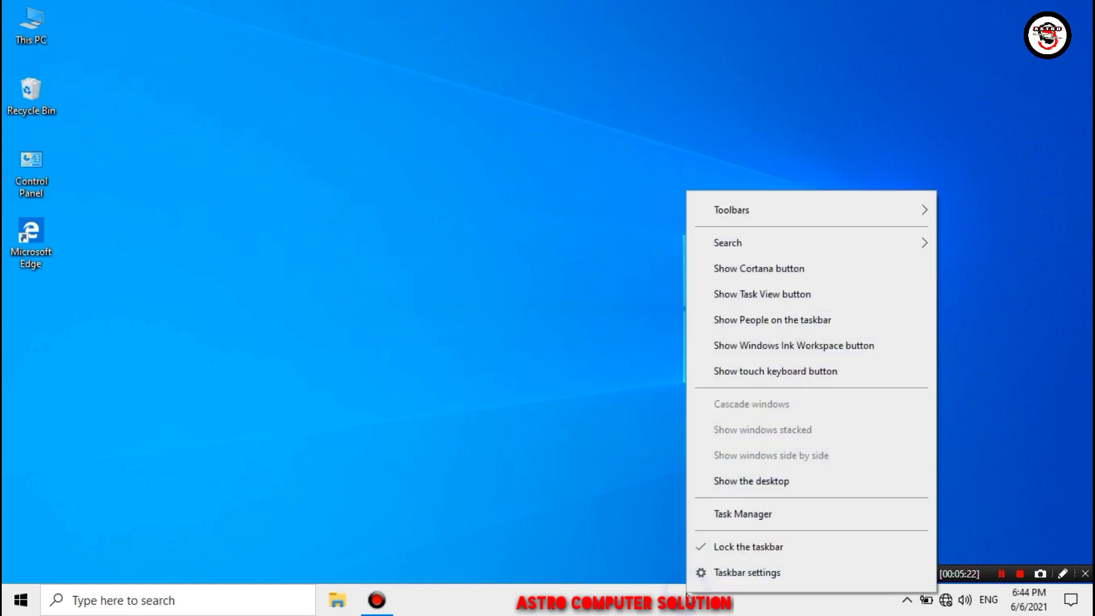
{"action": "left_click", "coordinate": [731, 521]}
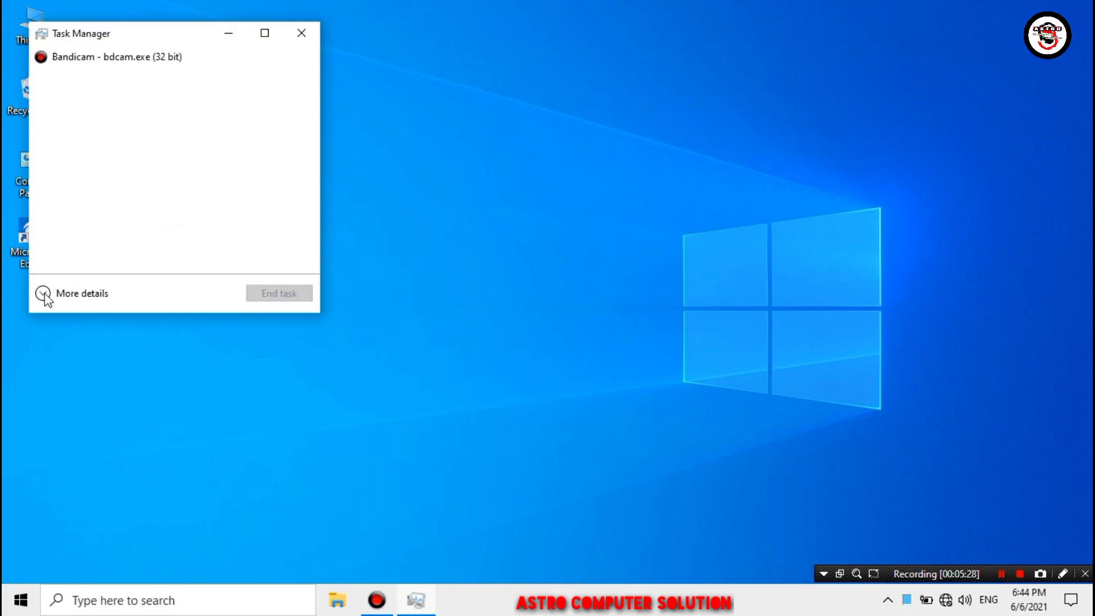
{"action": "left_click", "coordinate": [45, 295]}
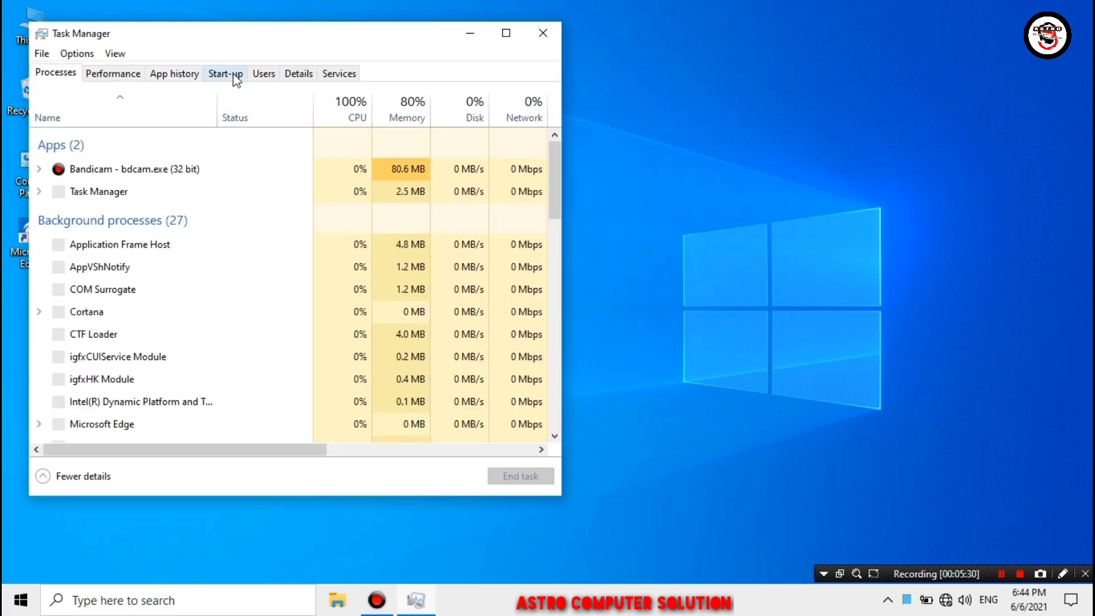
{"action": "left_click", "coordinate": [233, 77]}
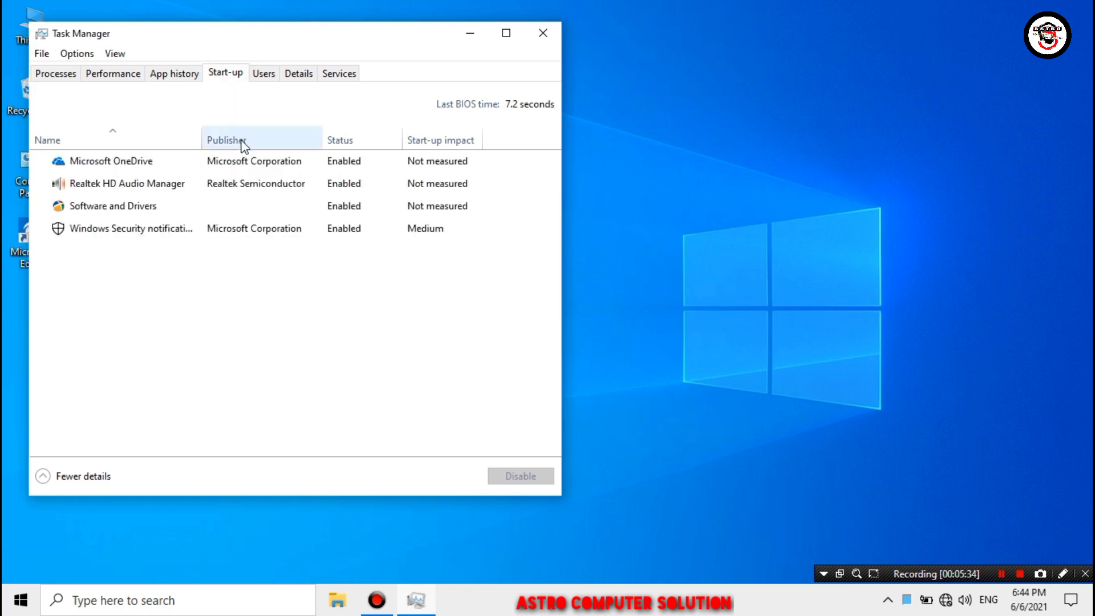
Step: Disable Microsoft OneDrive and Software and Drivers at start-up
{"action": "left_click", "coordinate": [245, 161]}
{"action": "right_click", "coordinate": [245, 161]}
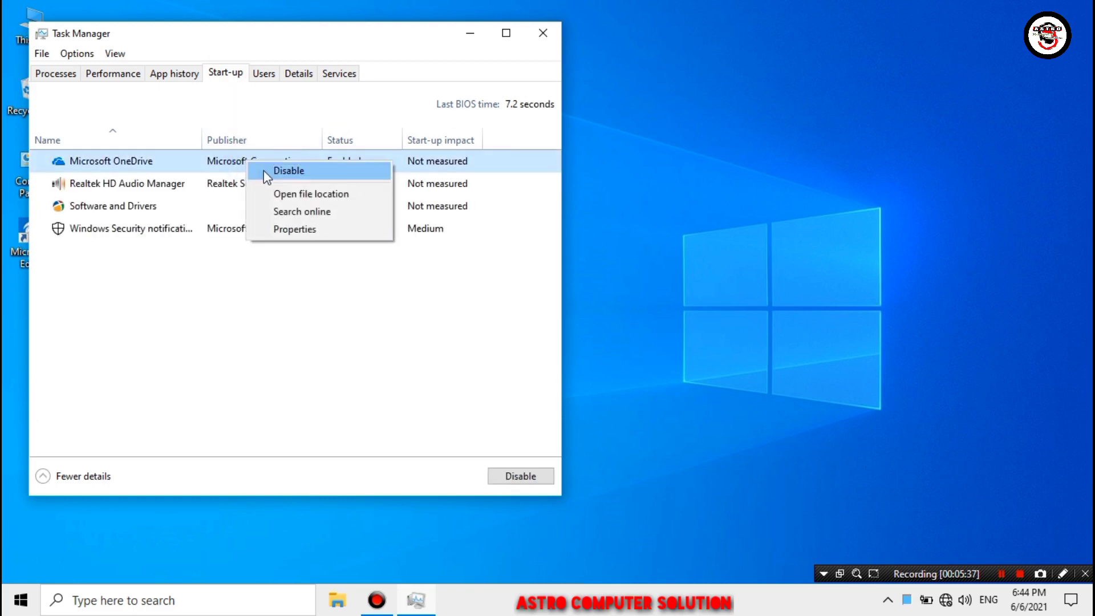
{"action": "left_click", "coordinate": [264, 171]}
{"action": "left_click", "coordinate": [266, 211]}
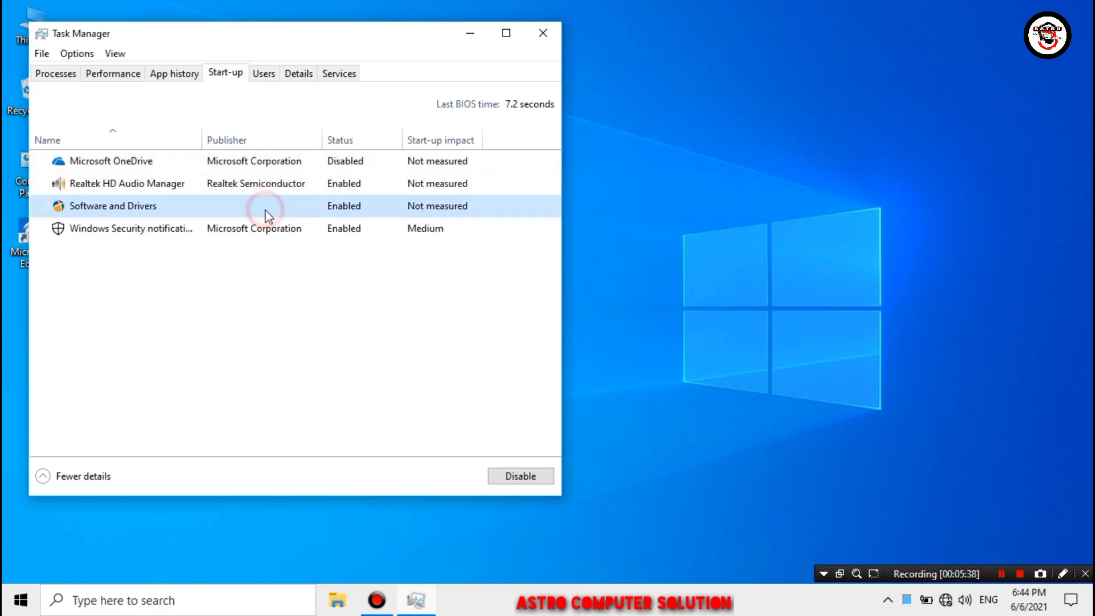
{"action": "right_click", "coordinate": [268, 215]}
{"action": "left_click", "coordinate": [286, 222]}
Step: Disable the Windows Security notification entry and Realtek HD Audio Manager at start-up, then close Task Manager
{"action": "left_click", "coordinate": [286, 231]}
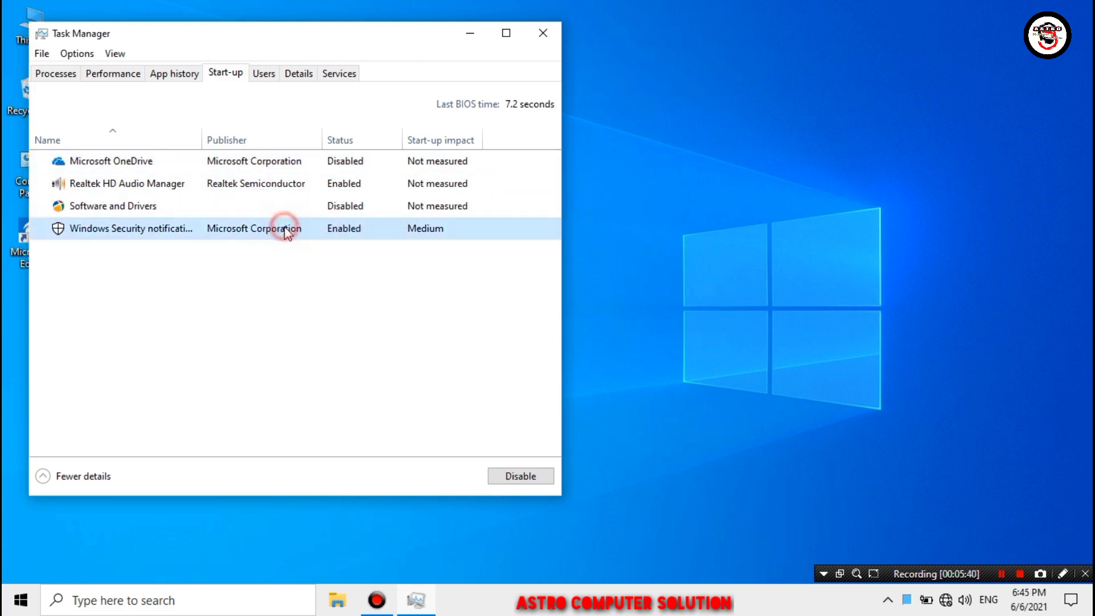
{"action": "right_click", "coordinate": [286, 230]}
{"action": "left_click", "coordinate": [296, 237]}
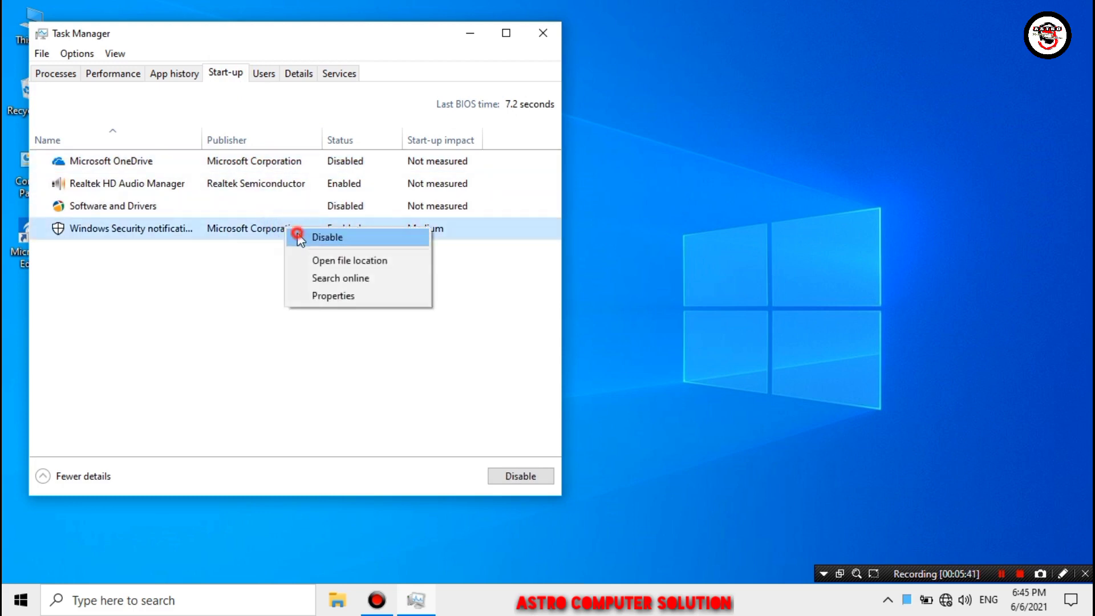
{"action": "left_click", "coordinate": [306, 193]}
{"action": "right_click", "coordinate": [310, 188]}
{"action": "key", "text": "Escape"}
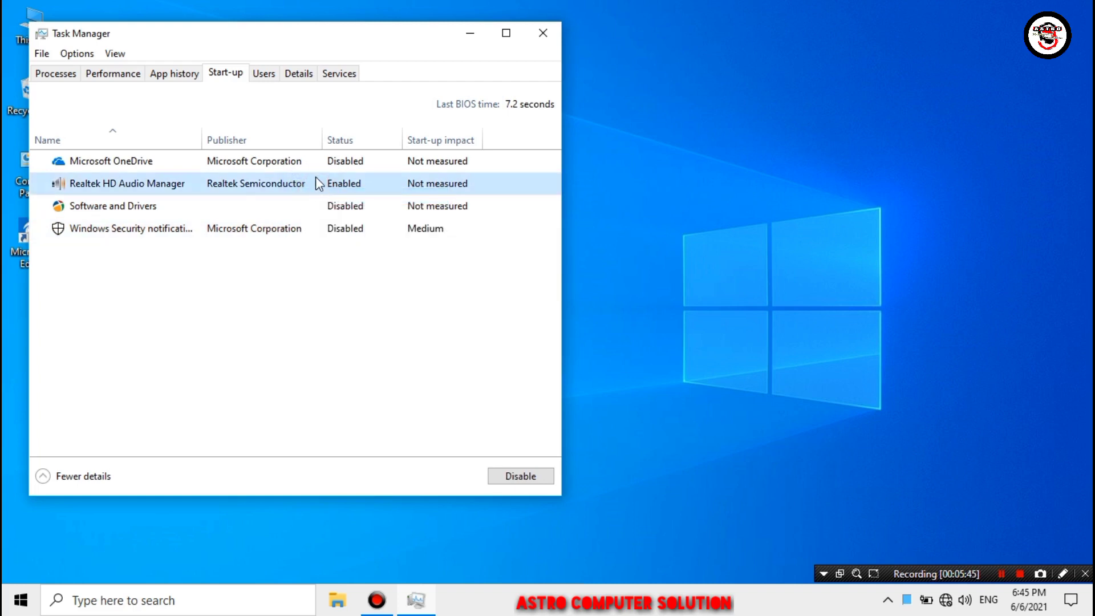
{"action": "right_click", "coordinate": [331, 182]}
{"action": "left_click", "coordinate": [341, 189]}
{"action": "left_click", "coordinate": [539, 35]}
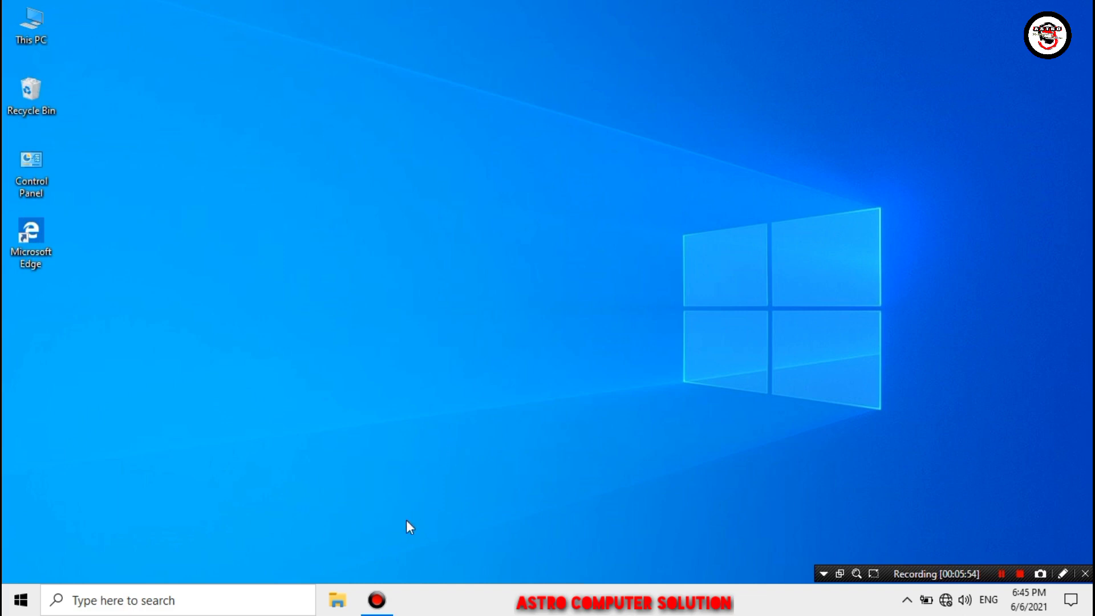
Step: In File Explorer's folder options, stop showing recently used files and frequently used folders in Quick access, then close File Explorer
{"action": "left_click", "coordinate": [339, 600]}
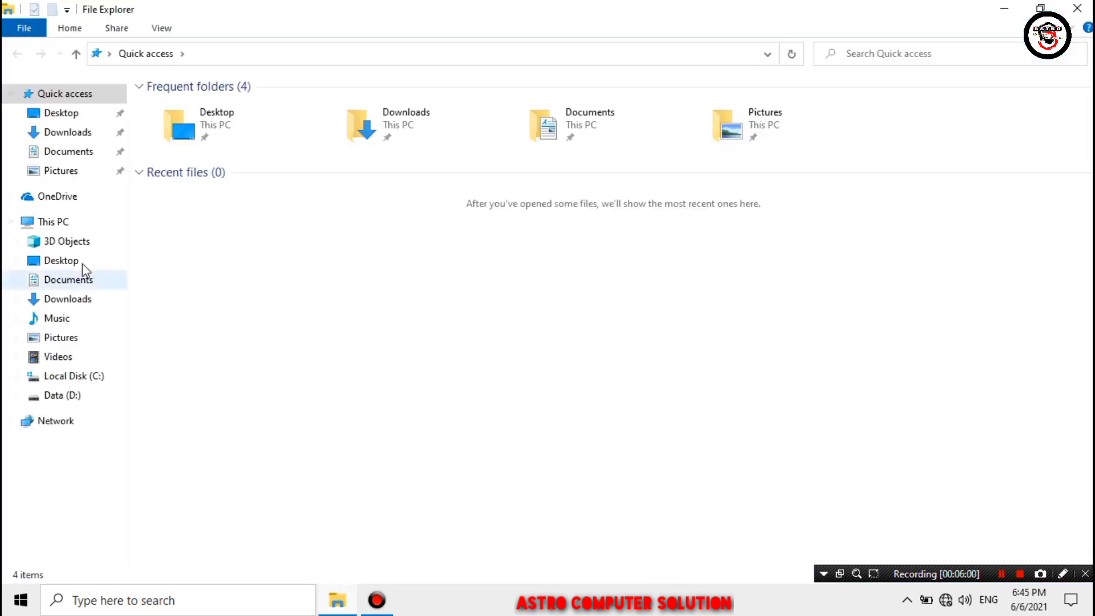
{"action": "left_click", "coordinate": [19, 32]}
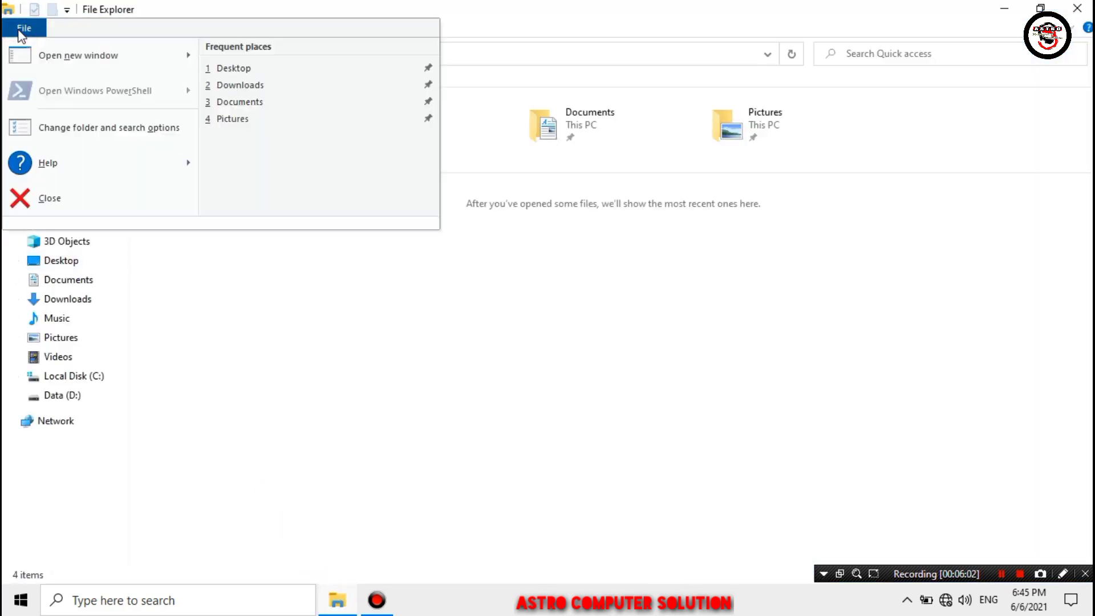
{"action": "left_click", "coordinate": [59, 127]}
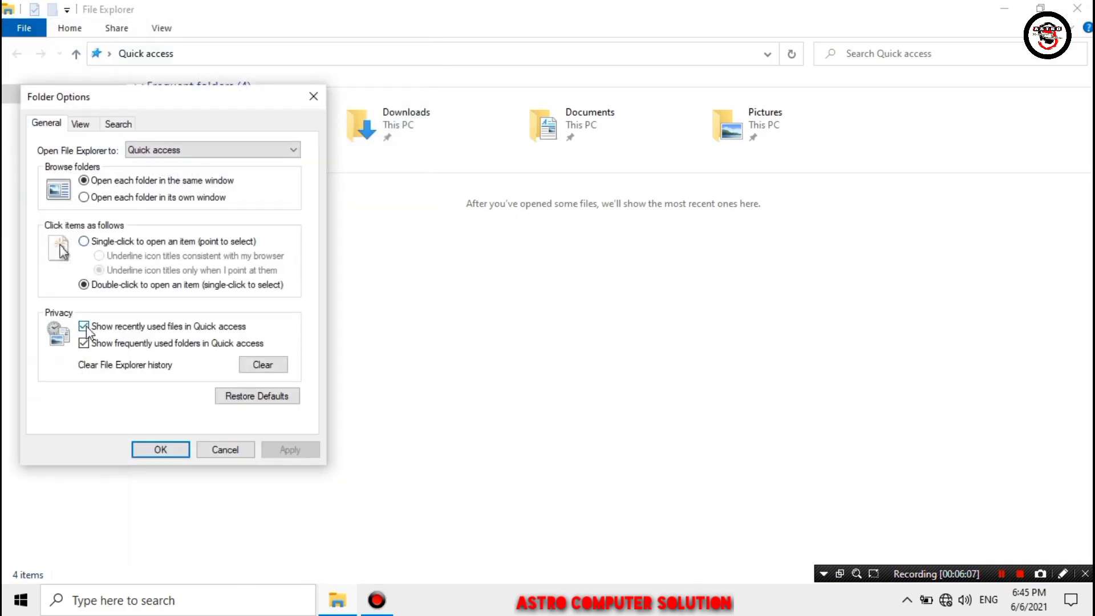
{"action": "left_click", "coordinate": [85, 326]}
{"action": "left_click", "coordinate": [84, 343]}
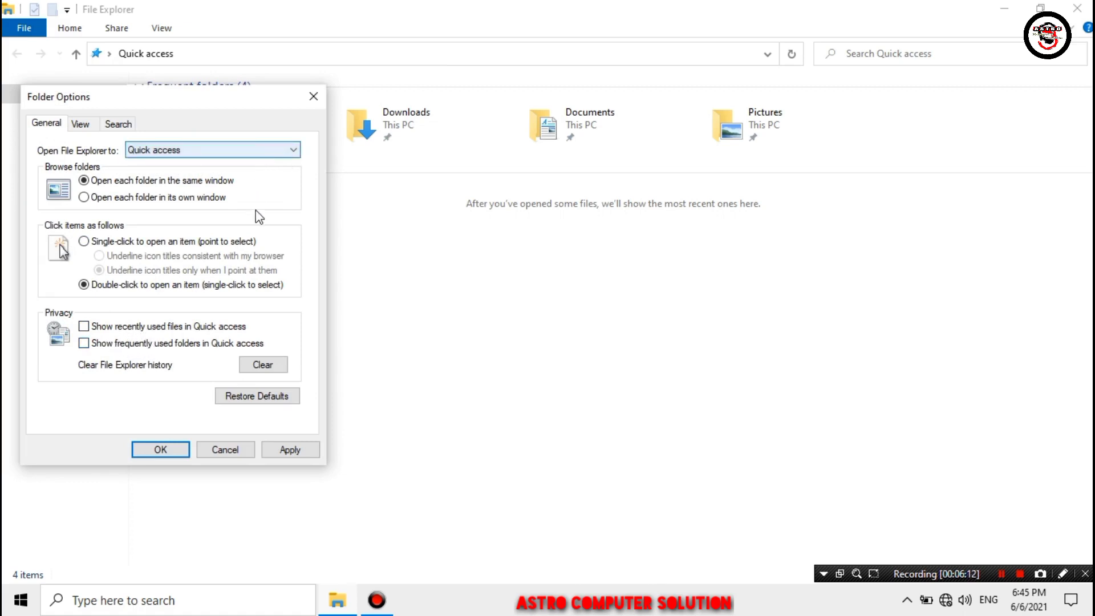
{"action": "left_click", "coordinate": [167, 449]}
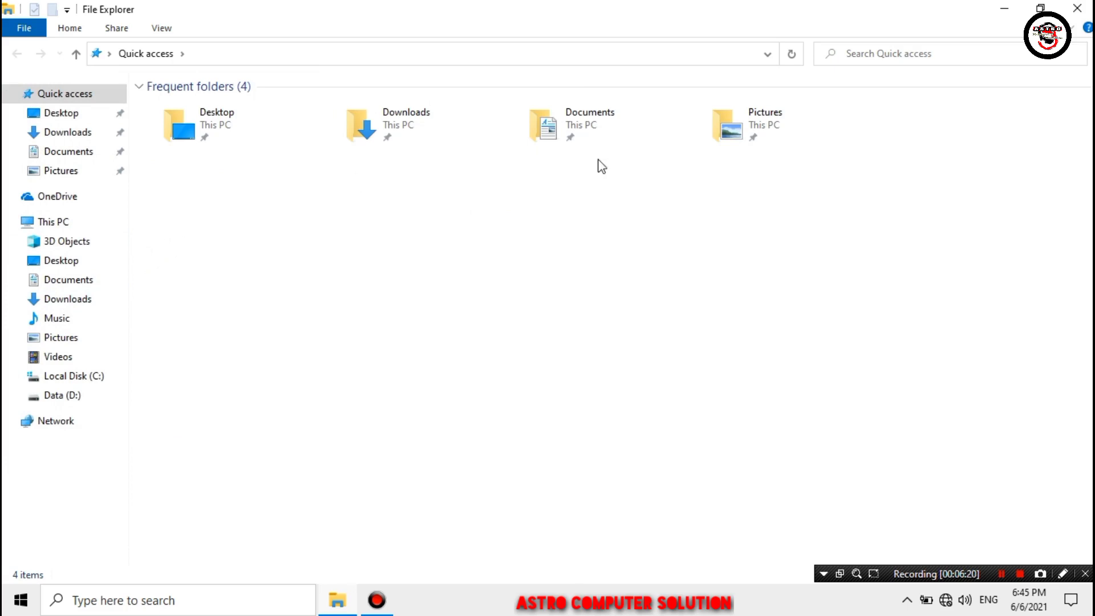
{"action": "left_click", "coordinate": [1078, 8]}
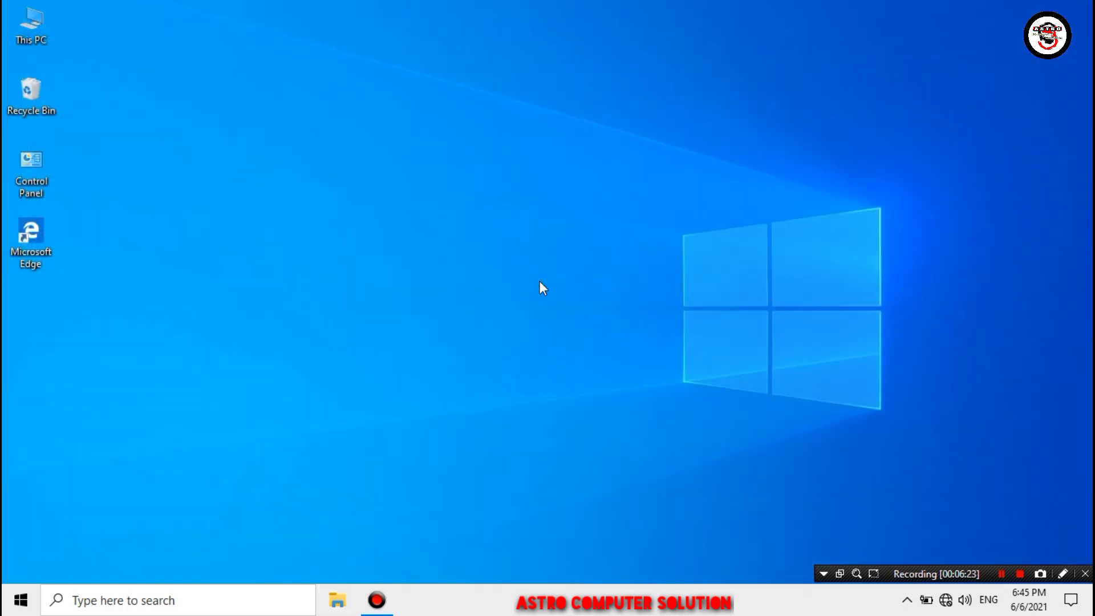
Step: Refresh the desktop and open the advanced system settings from This PC's properties, moving the dialog clear of the system information
{"action": "right_click", "coordinate": [540, 283]}
{"action": "left_click", "coordinate": [563, 326]}
{"action": "double_click", "coordinate": [30, 32]}
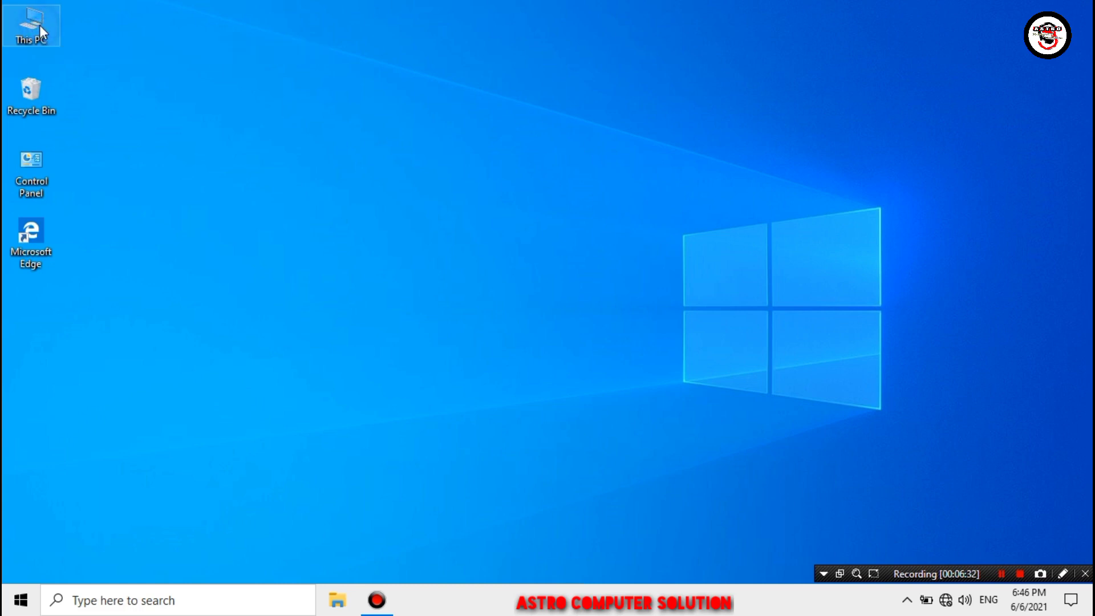
{"action": "right_click", "coordinate": [40, 26]}
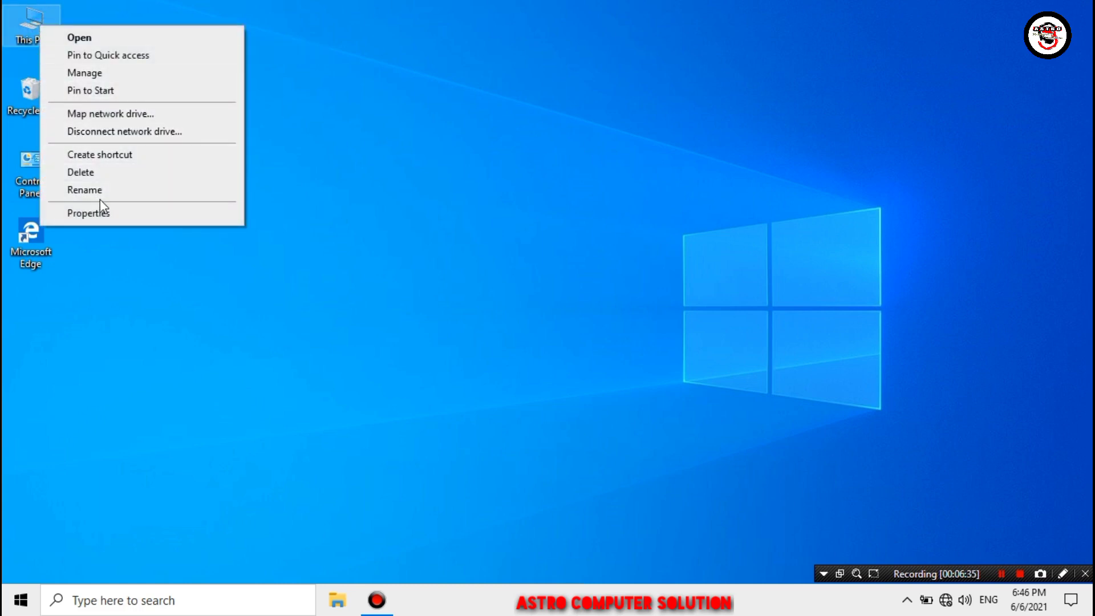
{"action": "left_click", "coordinate": [110, 212]}
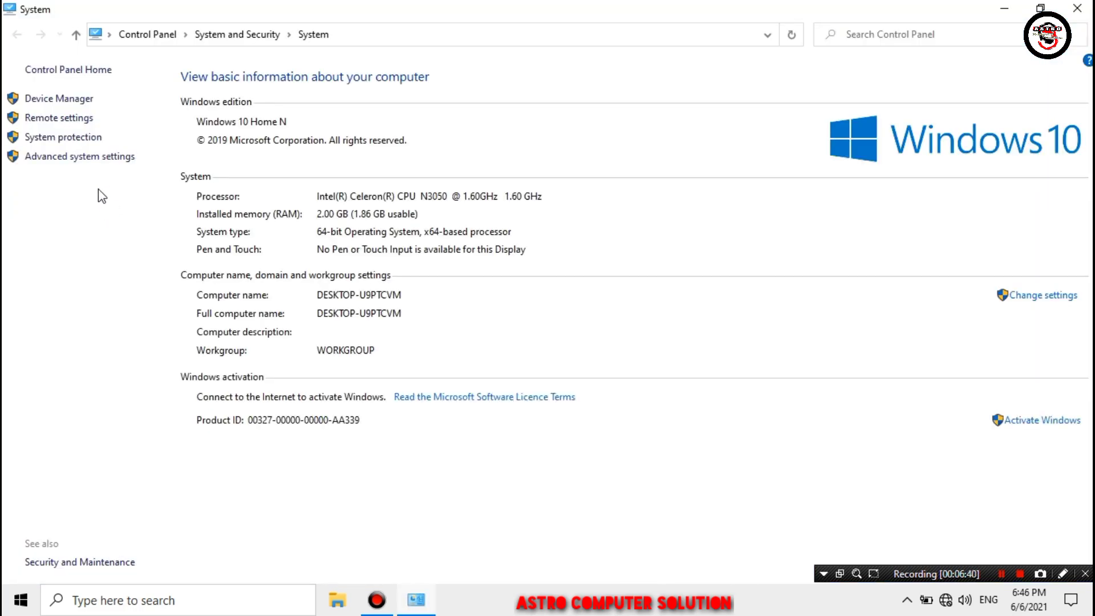
{"action": "left_click", "coordinate": [84, 159]}
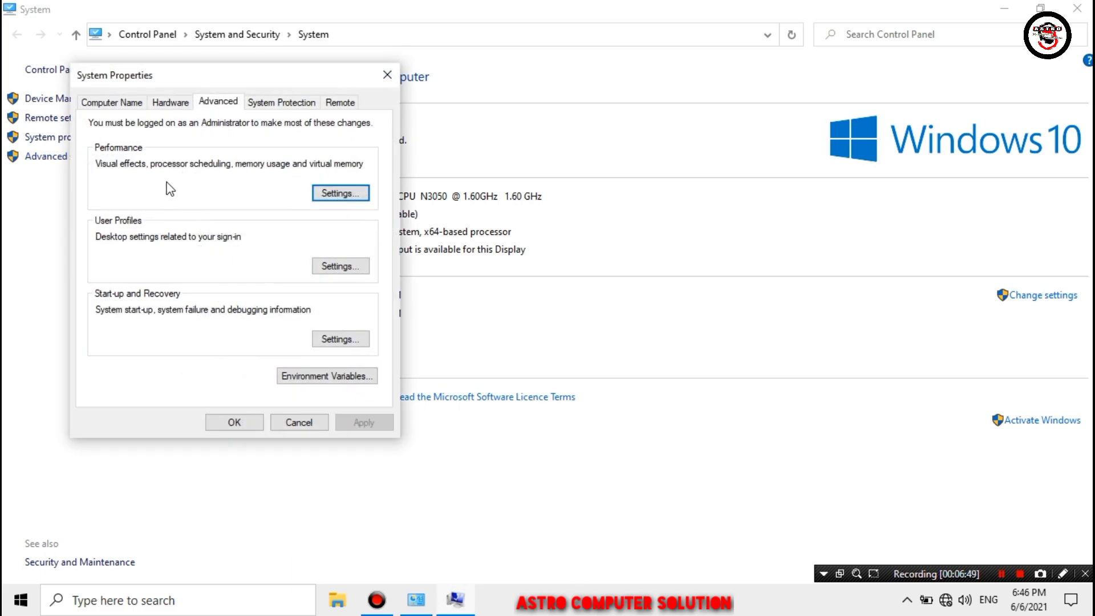
{"action": "left_click_drag", "start_coordinate": [246, 76], "coordinate": [891, 30]}
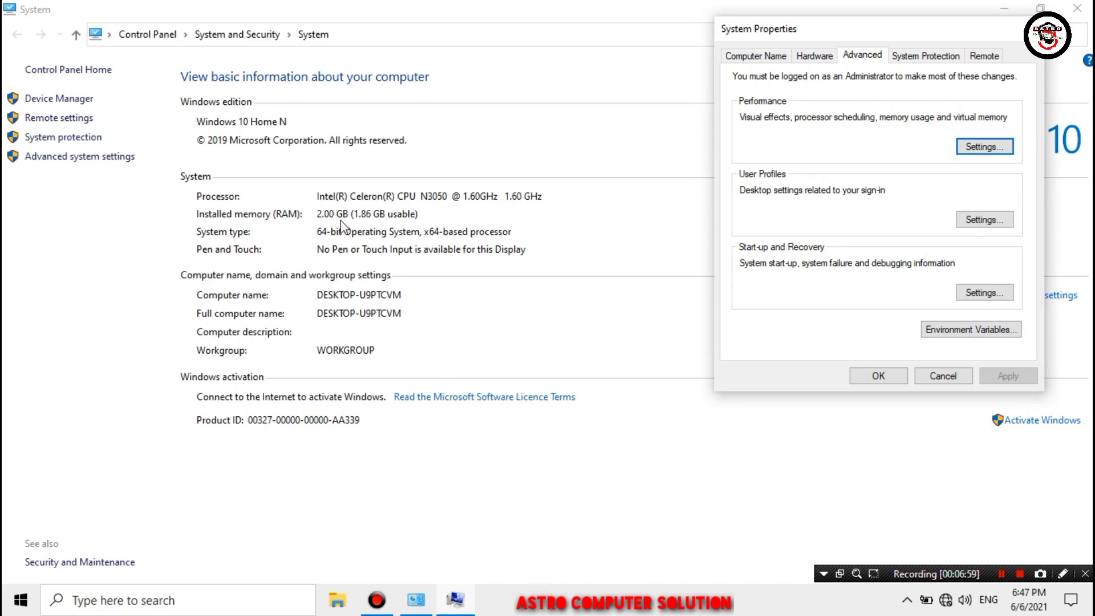
Step: In the performance options, turn off the control, window and taskbar animations, Enable Peek, and the menu, ToolTip and menu-item fade effects, then apply
{"action": "left_click", "coordinate": [968, 150]}
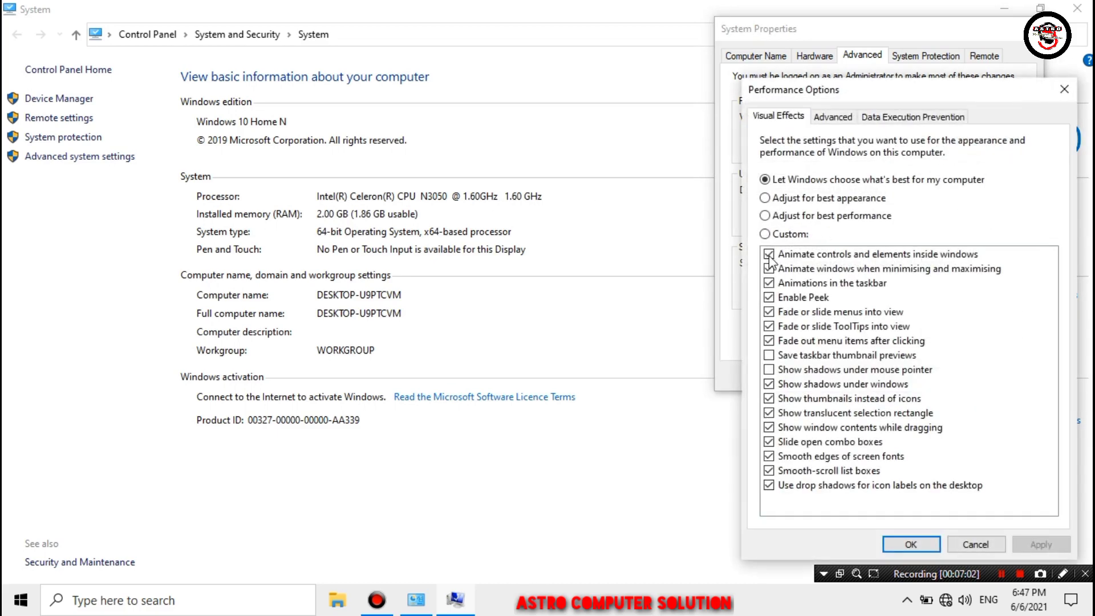
{"action": "left_click", "coordinate": [768, 254]}
{"action": "left_click", "coordinate": [768, 269]}
{"action": "left_click", "coordinate": [769, 282]}
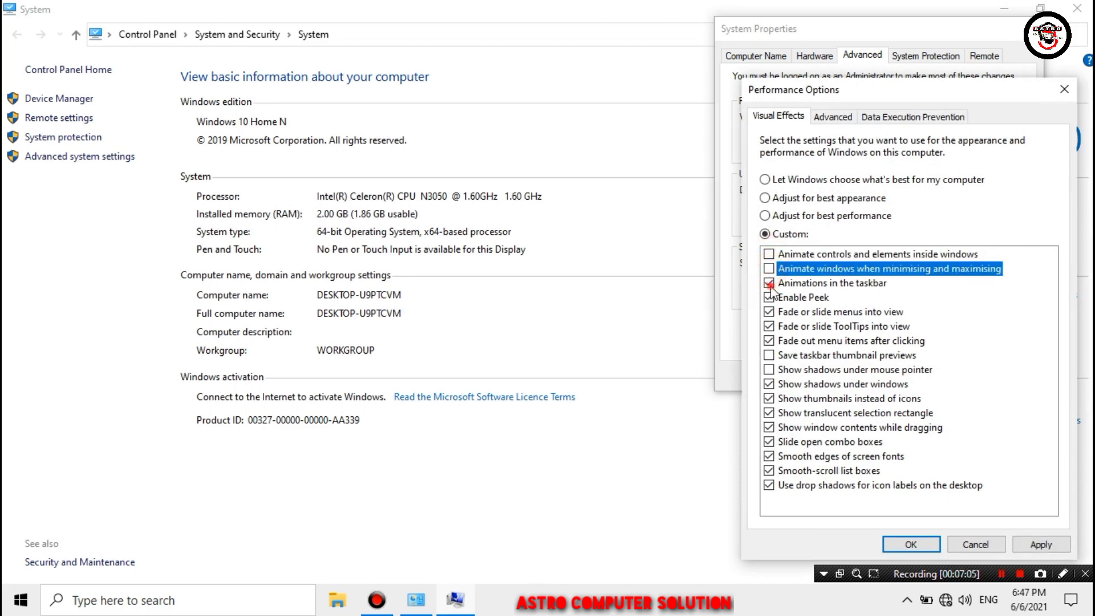
{"action": "left_click", "coordinate": [770, 297]}
{"action": "left_click", "coordinate": [769, 311]}
{"action": "left_click", "coordinate": [769, 326]}
{"action": "left_click", "coordinate": [769, 340]}
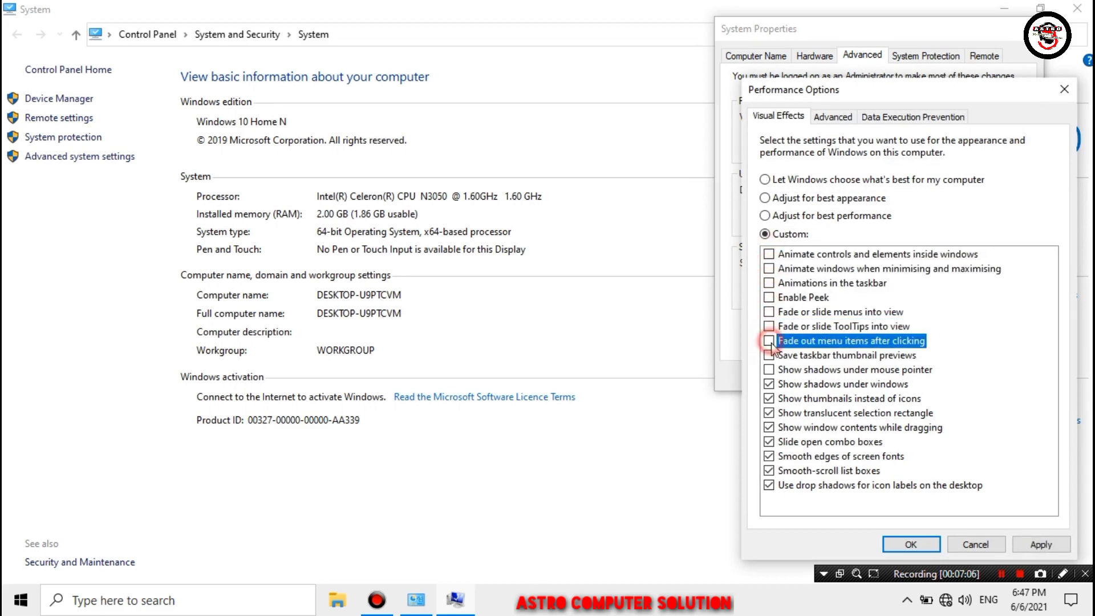
{"action": "left_click", "coordinate": [1033, 543]}
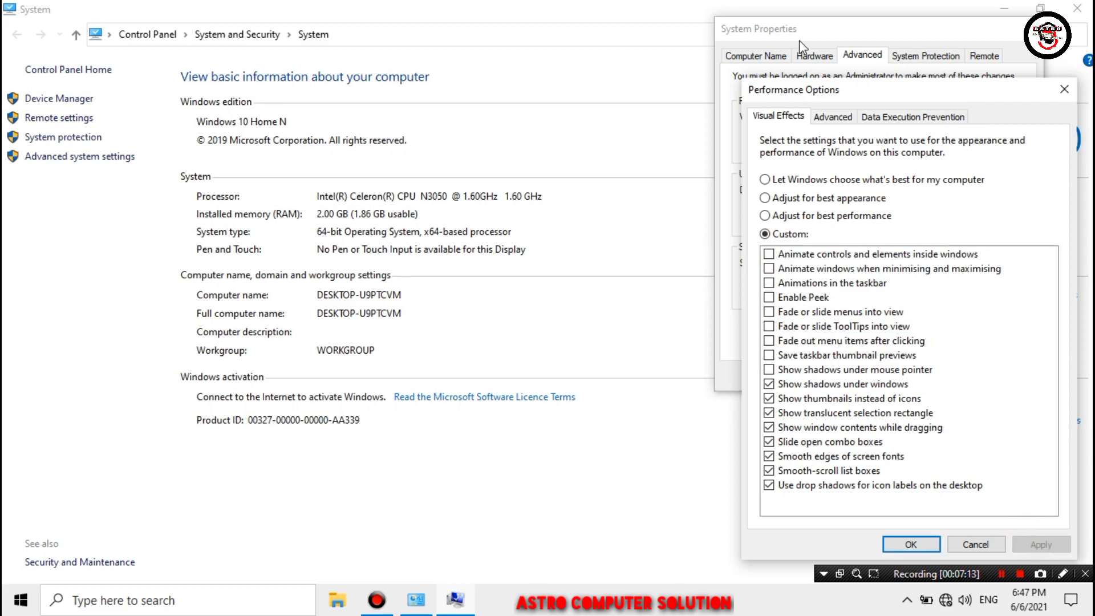
Step: In the virtual memory settings, turn off automatic paging file management and choose a custom size for drive C:
{"action": "left_click", "coordinate": [836, 117]}
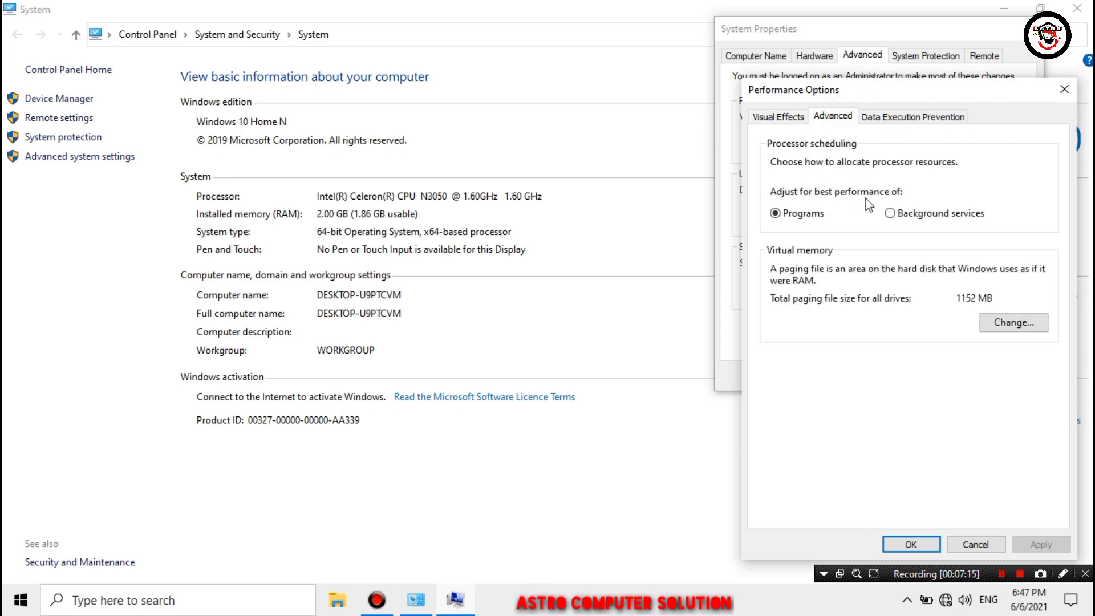
{"action": "left_click", "coordinate": [990, 322]}
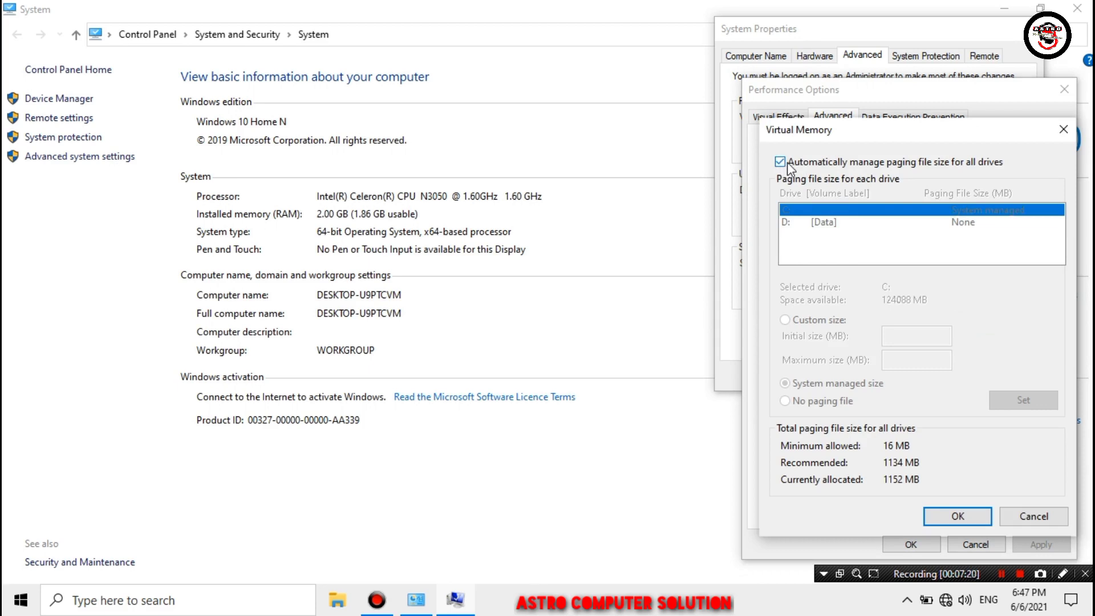
{"action": "left_click", "coordinate": [787, 162]}
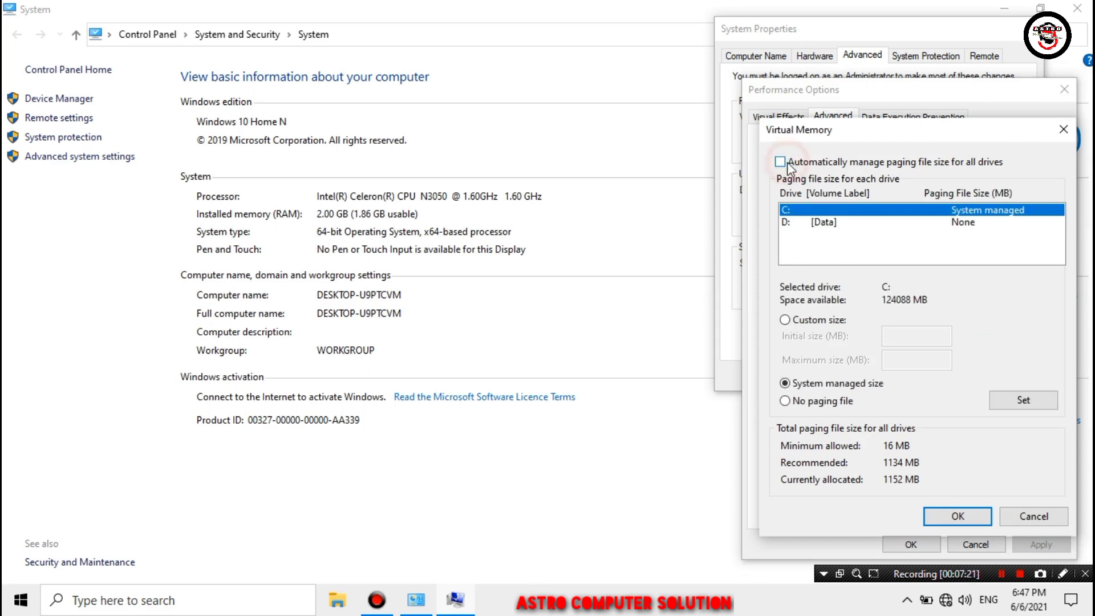
{"action": "left_click", "coordinate": [815, 323]}
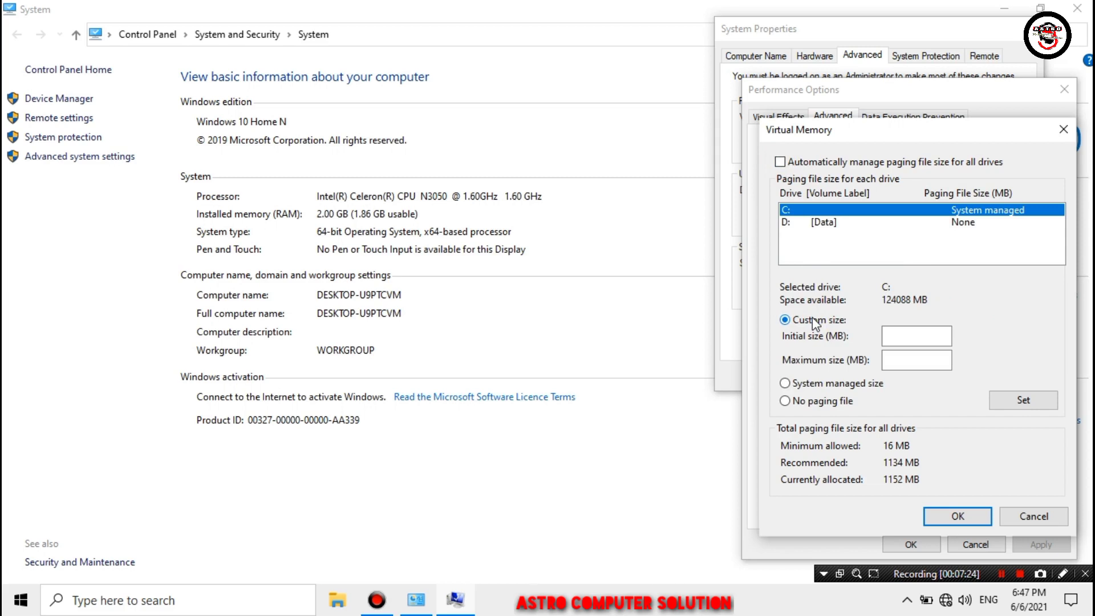
Step: Set drive C:'s paging file to an initial size of 2000 MB and a maximum of 4000 MB, and accept the performance options
{"action": "left_click", "coordinate": [892, 336]}
{"action": "type", "text": "2000"}
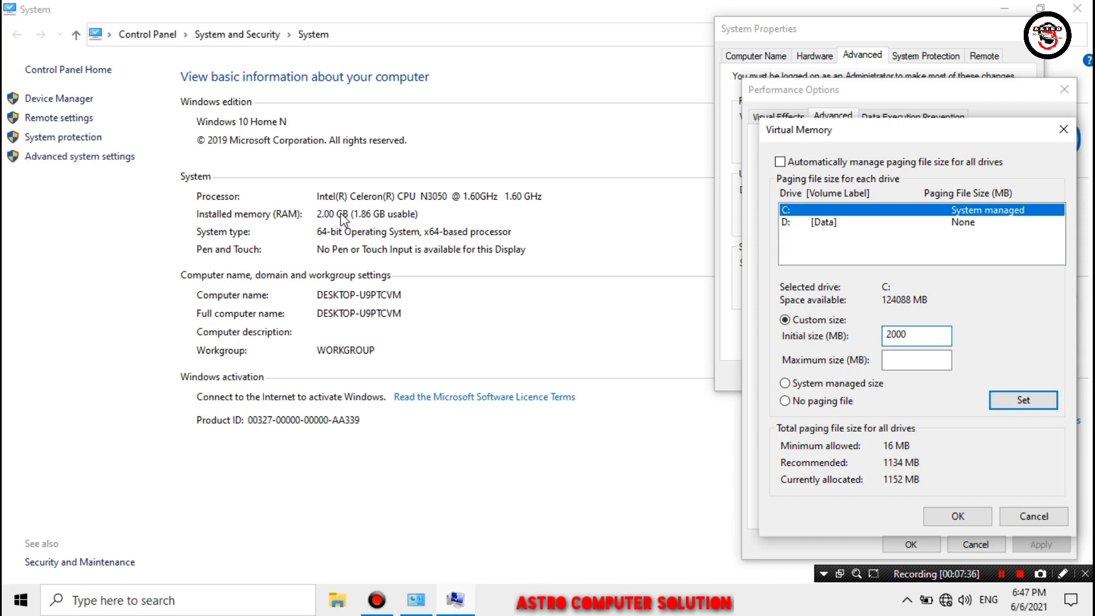
{"action": "left_click", "coordinate": [888, 360]}
{"action": "type", "text": "4000"}
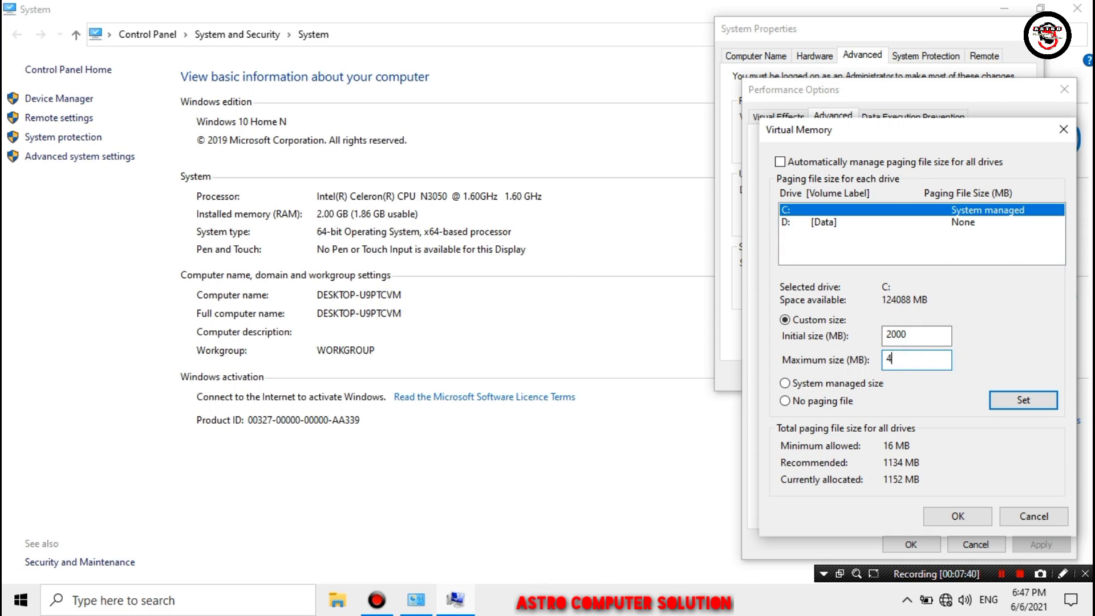
{"action": "left_click", "coordinate": [910, 337]}
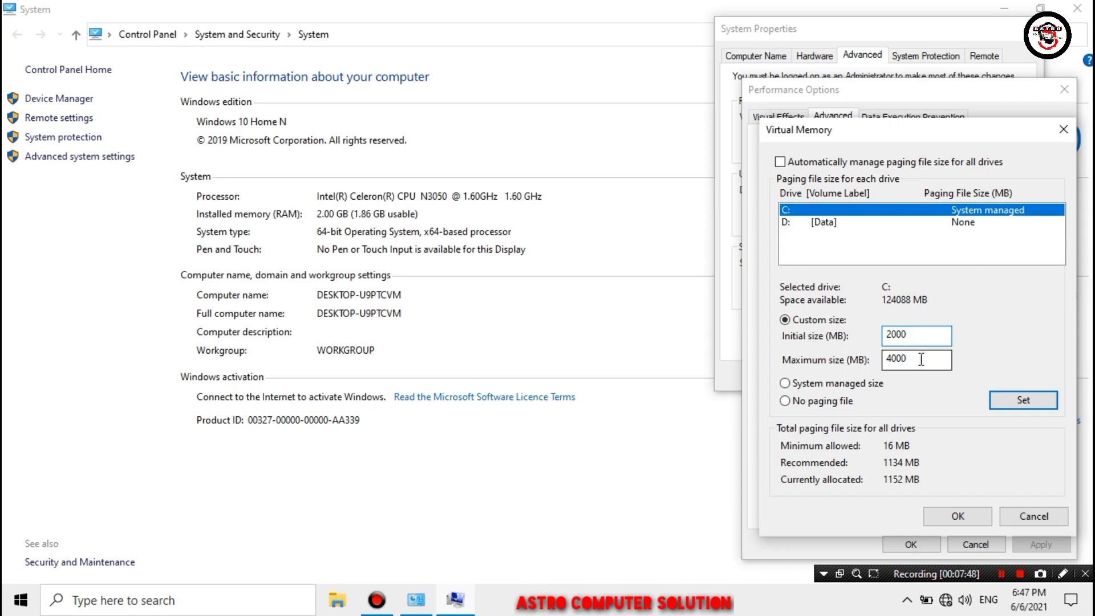
{"action": "left_click", "coordinate": [1001, 402]}
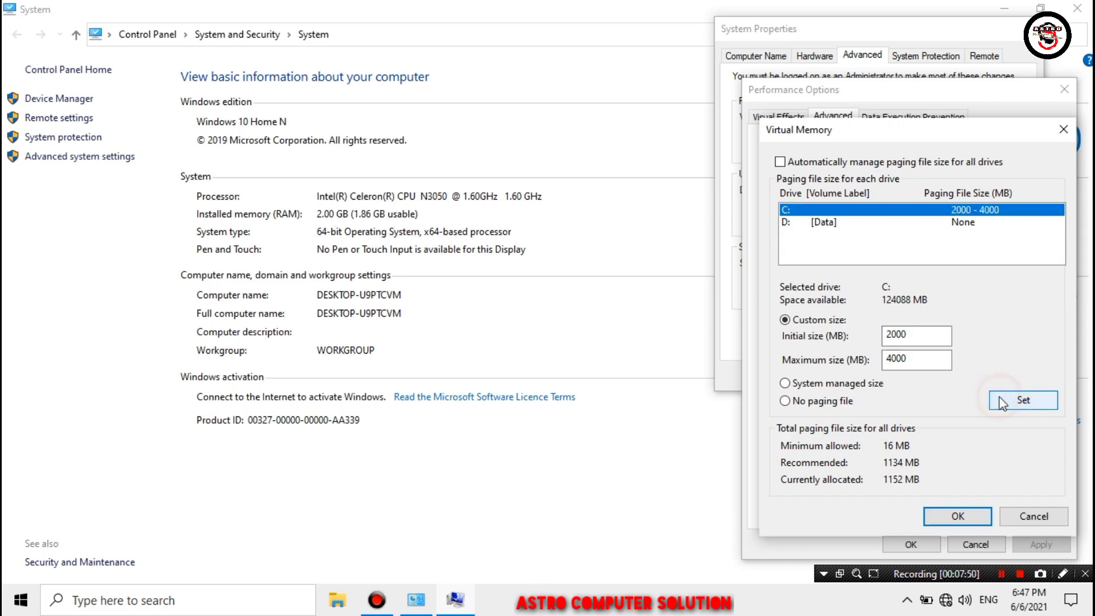
{"action": "left_click", "coordinate": [963, 512]}
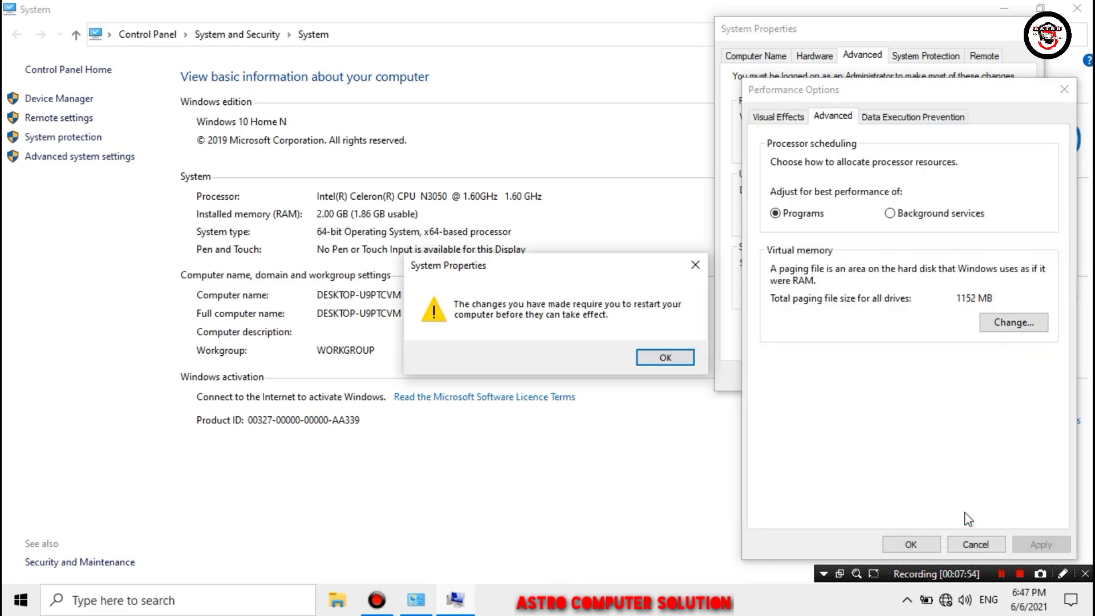
{"action": "left_click", "coordinate": [667, 358]}
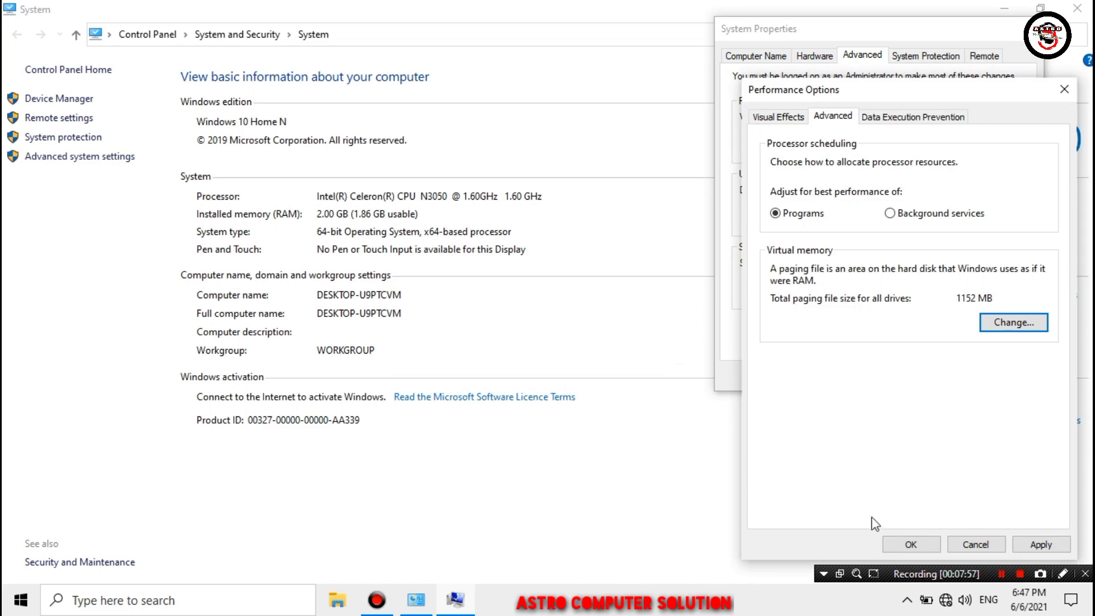
{"action": "left_click", "coordinate": [904, 545]}
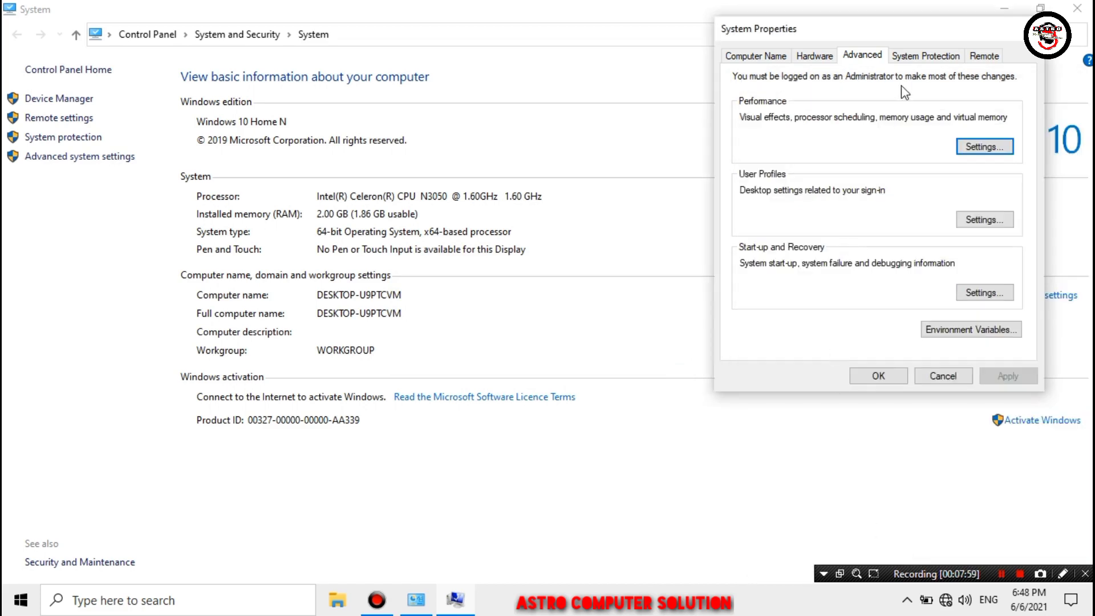
Step: Turn on system protection for Local Disk (C:) with a maximum disk space usage of 7%
{"action": "left_click", "coordinate": [914, 57]}
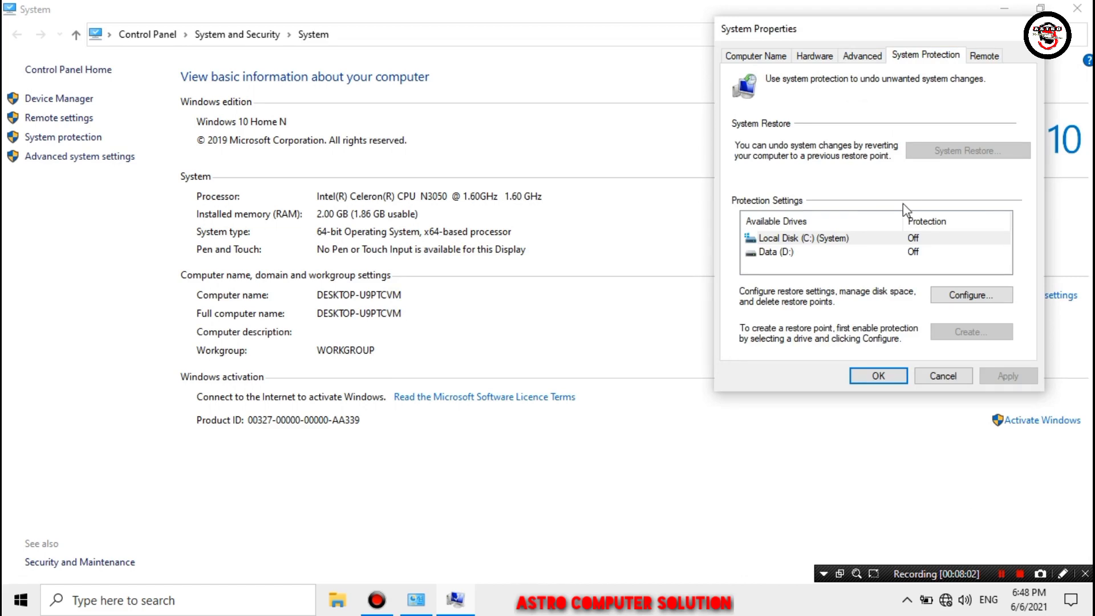
{"action": "left_click", "coordinate": [912, 239]}
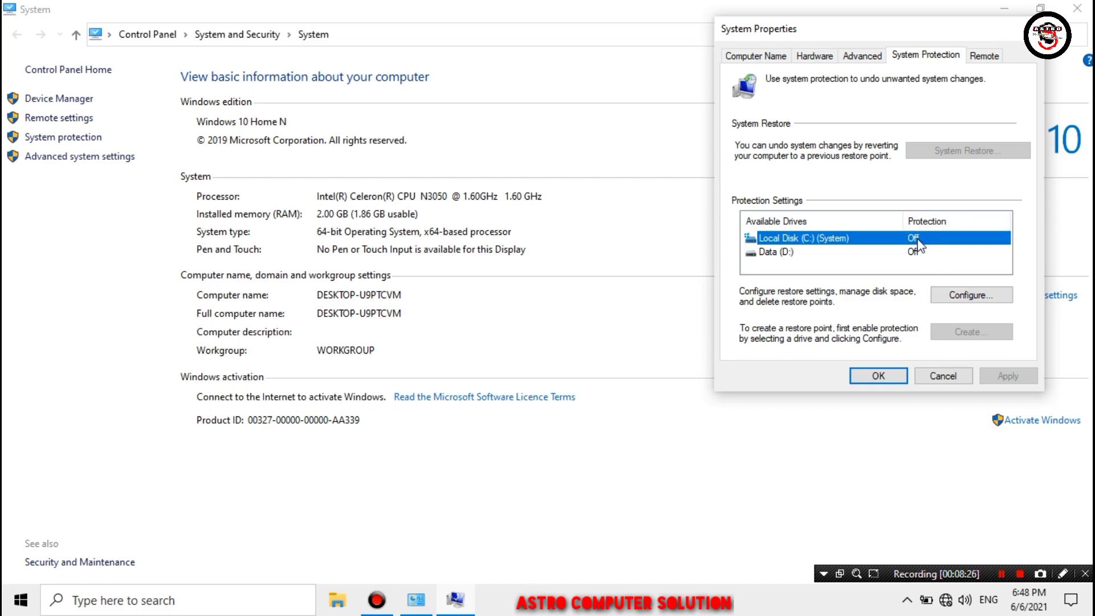
{"action": "left_click", "coordinate": [946, 296]}
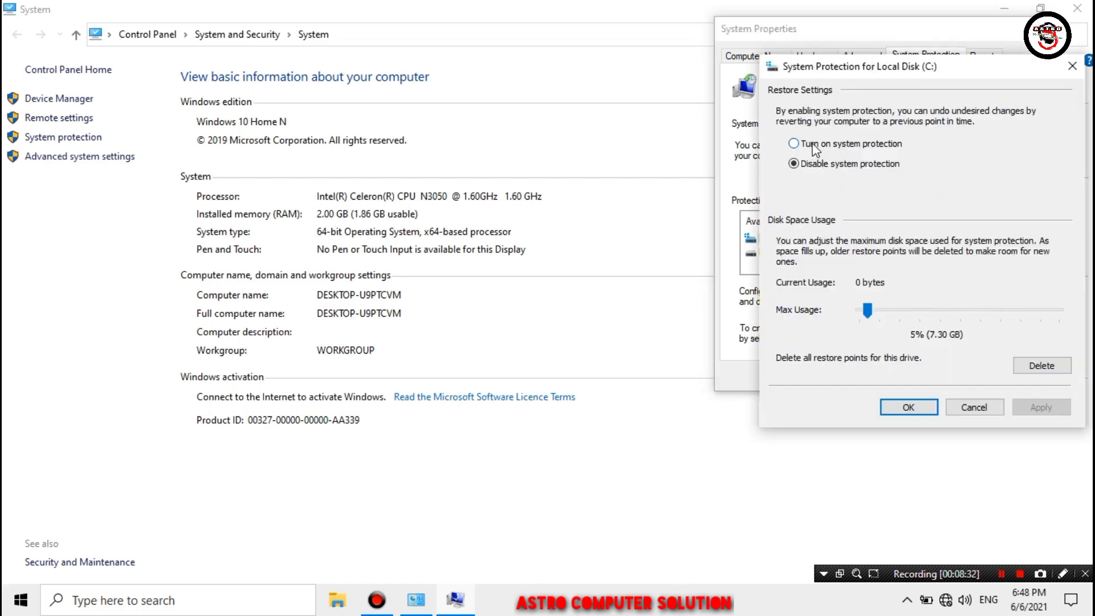
{"action": "left_click", "coordinate": [813, 147]}
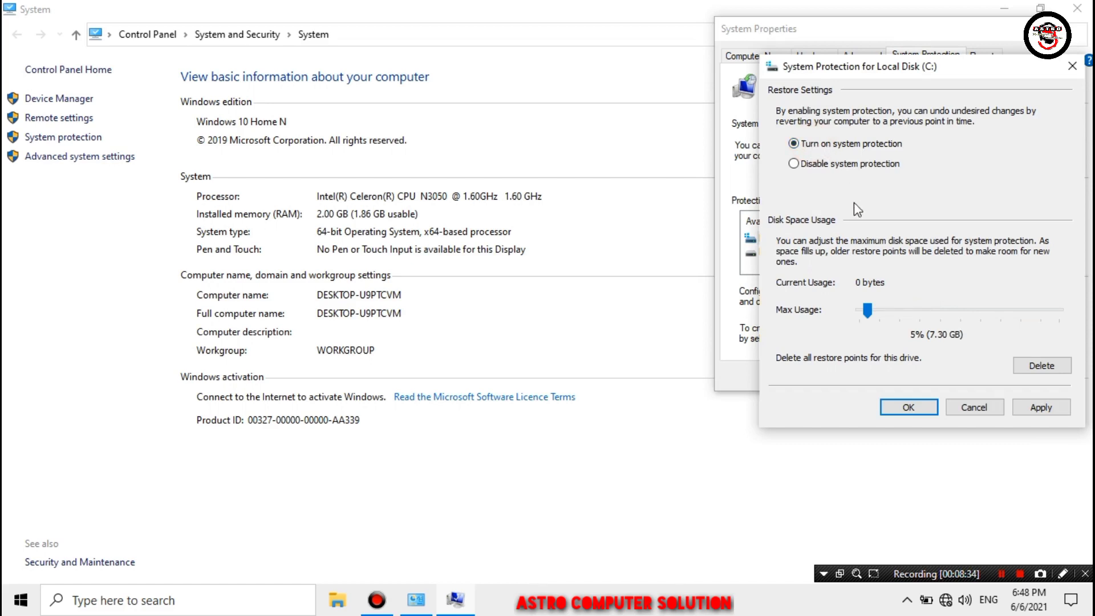
{"action": "left_click_drag", "start_coordinate": [870, 305], "coordinate": [876, 311]}
{"action": "left_click", "coordinate": [1027, 408]}
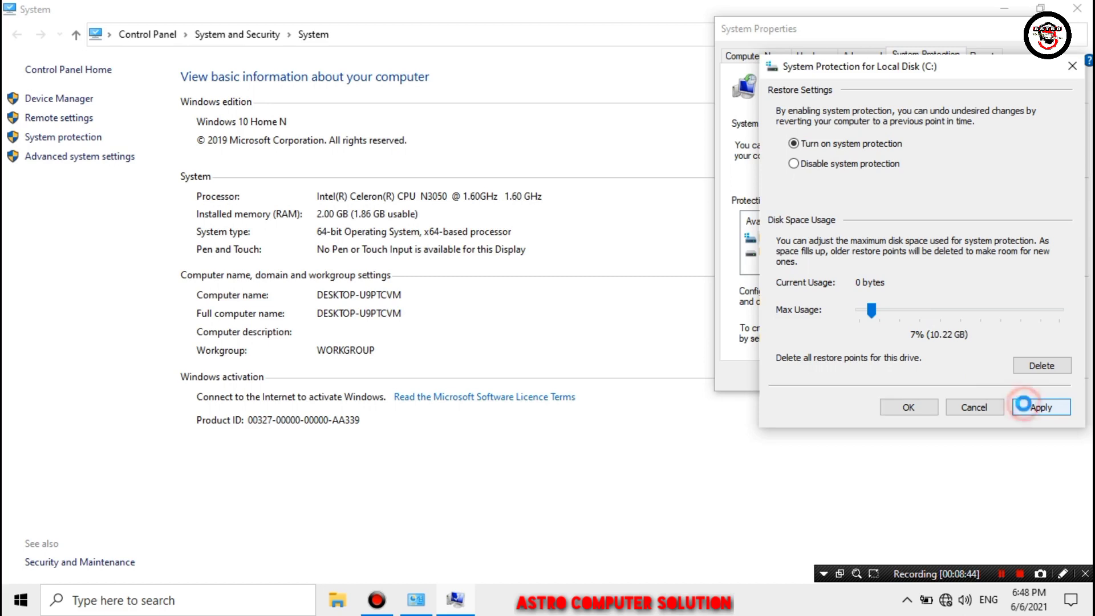
{"action": "left_click", "coordinate": [933, 413]}
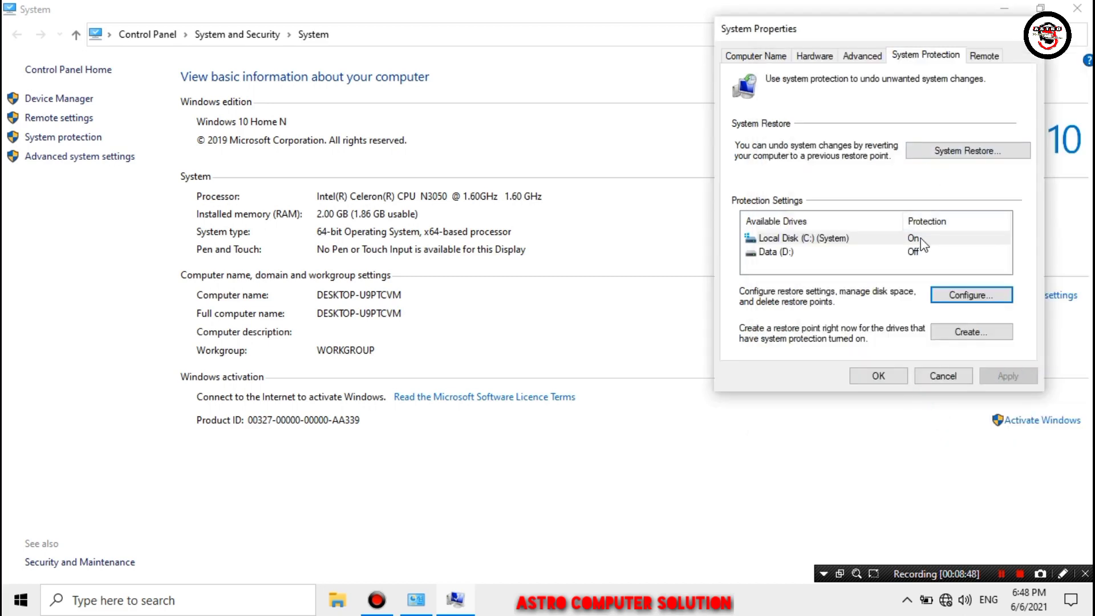
Step: Accept the system properties, postpone the restart, and close the System window
{"action": "left_click", "coordinate": [879, 375]}
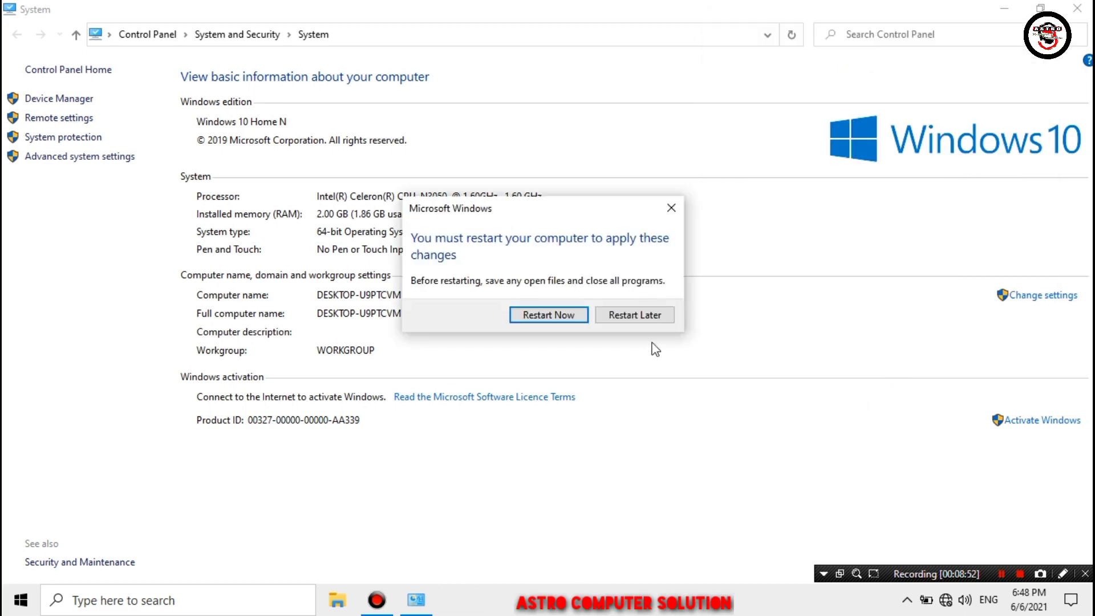
{"action": "left_click", "coordinate": [627, 313]}
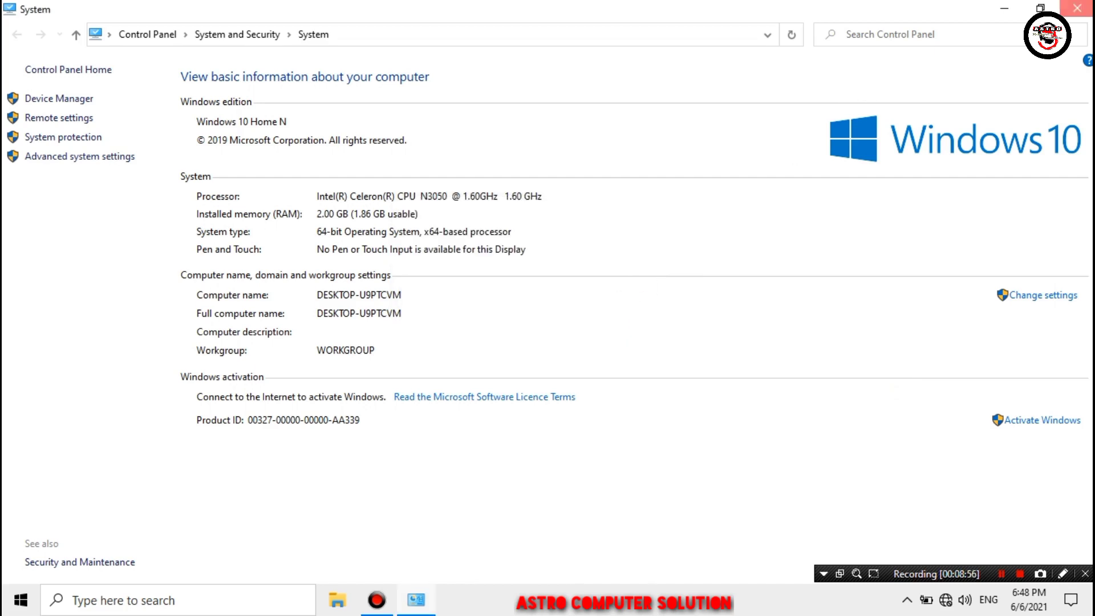
{"action": "left_click", "coordinate": [1077, 8]}
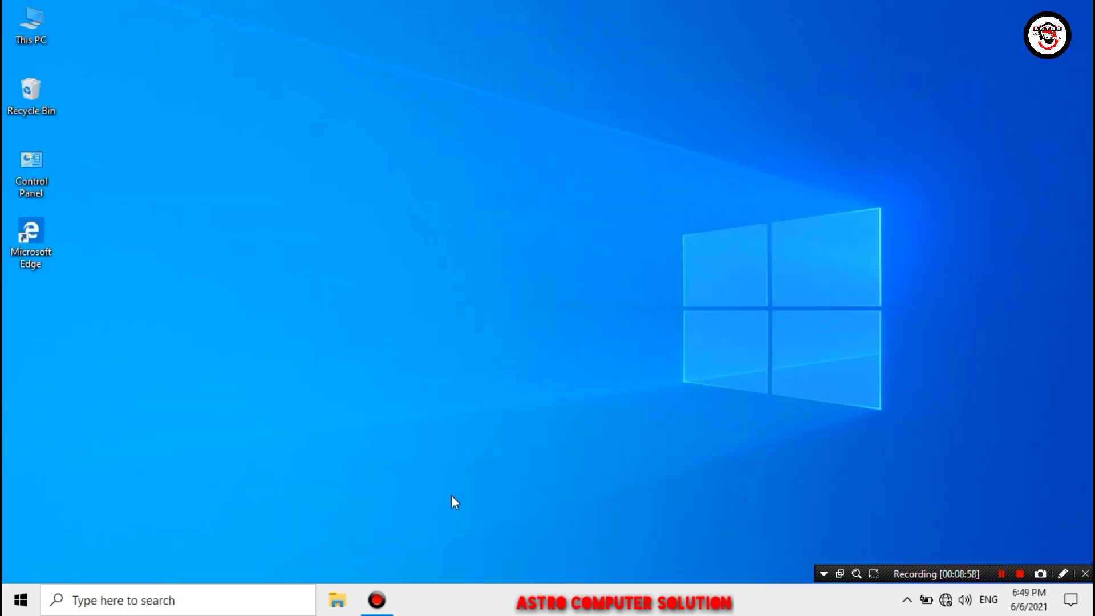
Step: Search Windows for "SYSTEM CONFIGURATION" and open the System Configuration app
{"action": "left_click", "coordinate": [268, 596]}
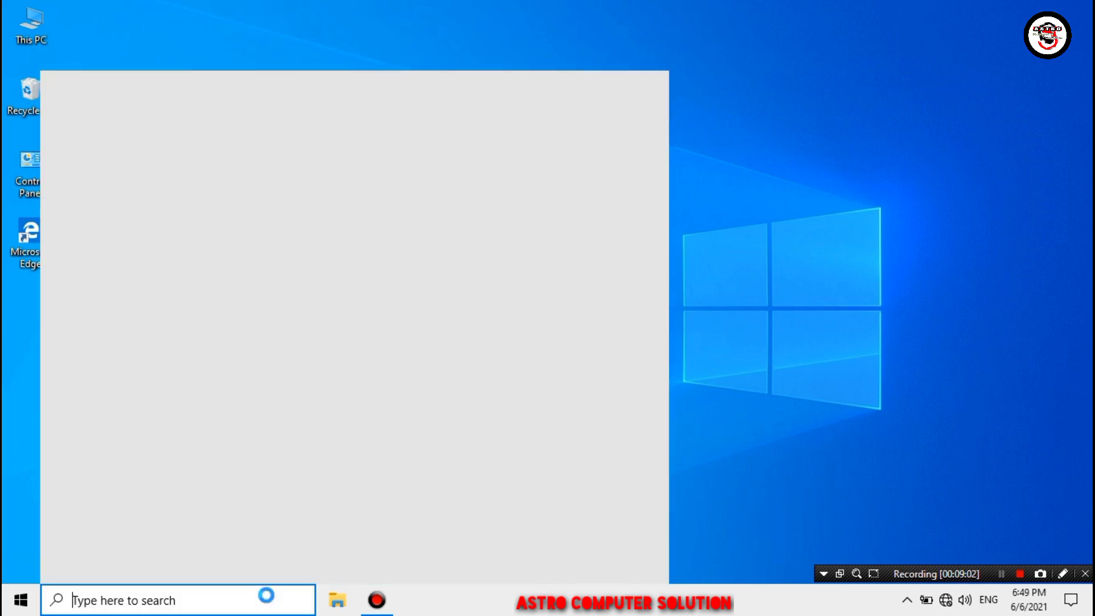
{"action": "type", "text": "SYSTEM"}
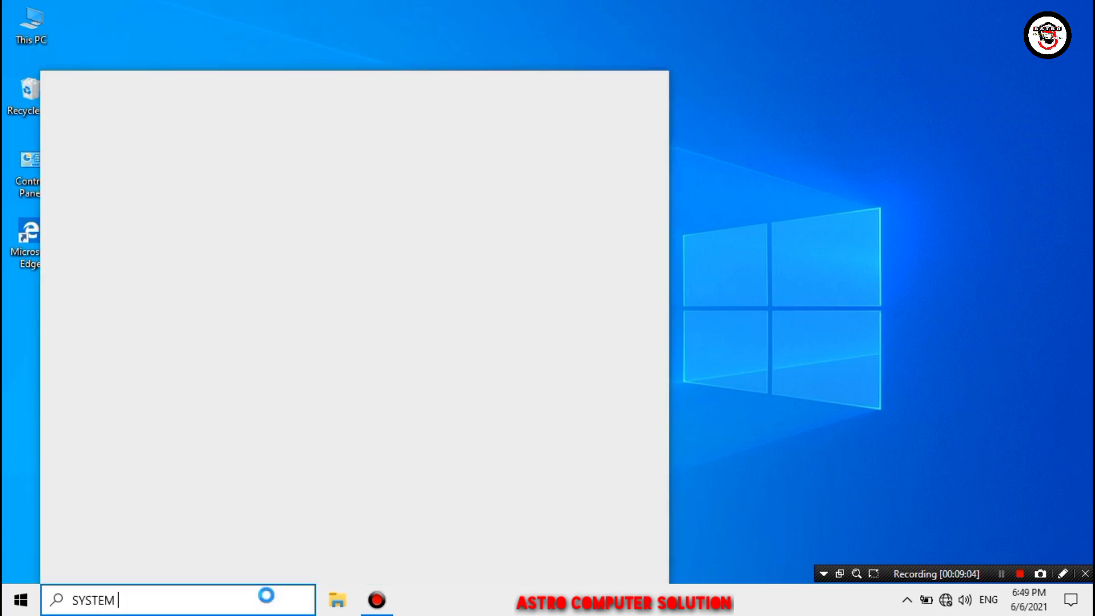
{"action": "type", "text": " CONFIGURATI"}
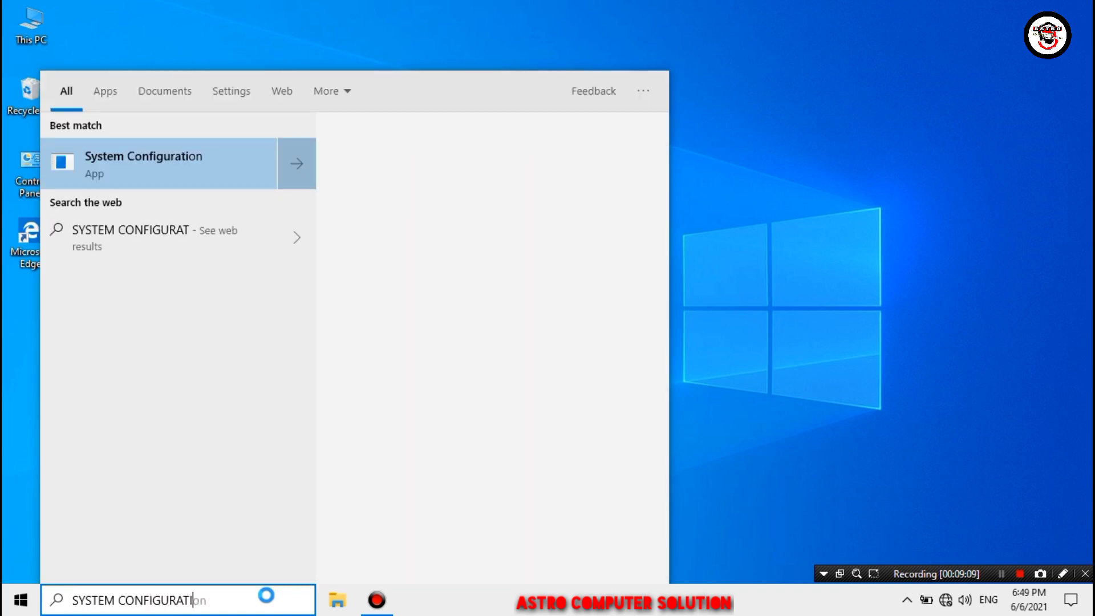
{"action": "type", "text": "ON"}
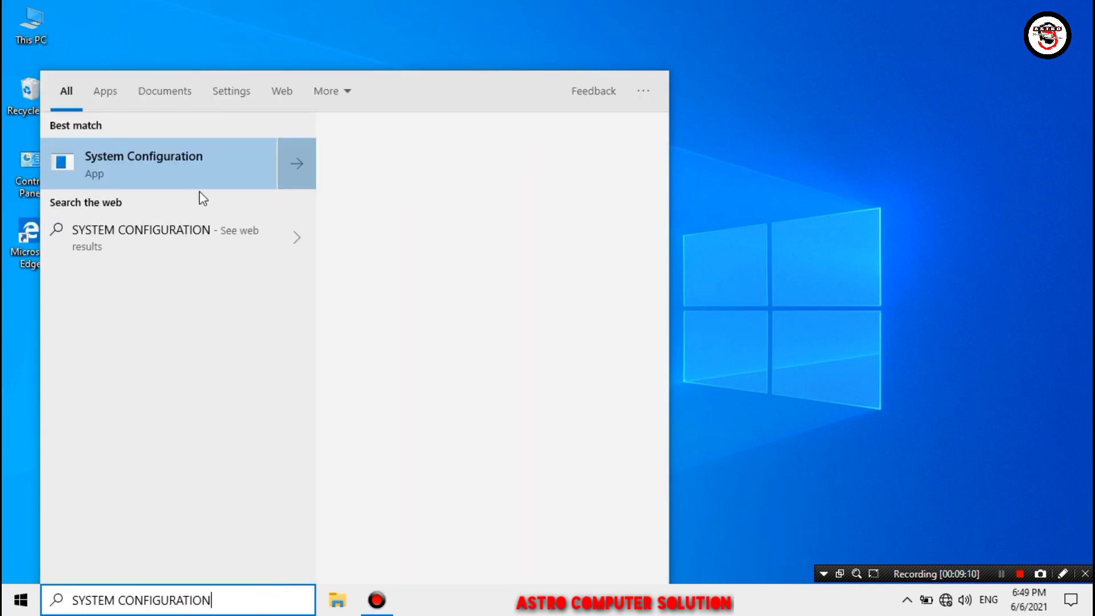
{"action": "left_click", "coordinate": [183, 173]}
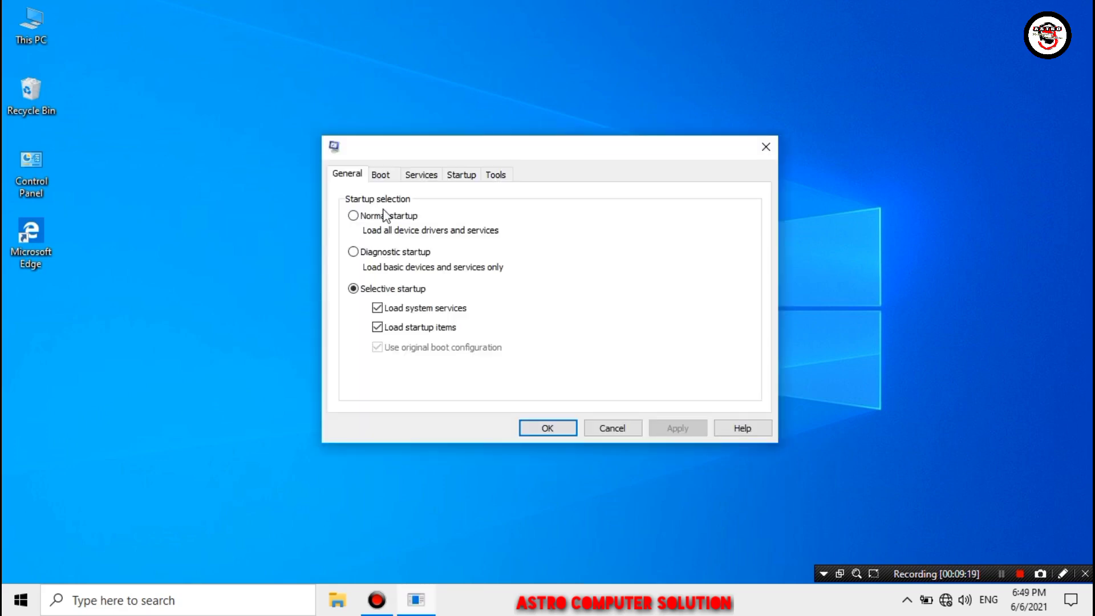
Step: Set the number of processors to 2 in the advanced boot options for Windows 10 and apply the boot configuration
{"action": "left_click", "coordinate": [381, 176]}
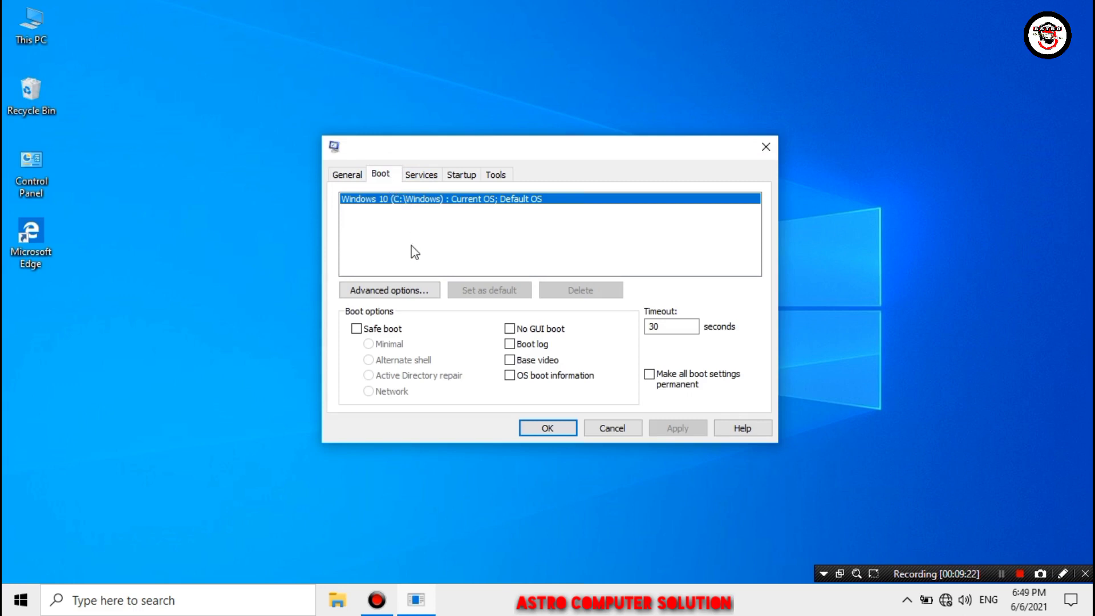
{"action": "left_click", "coordinate": [406, 292]}
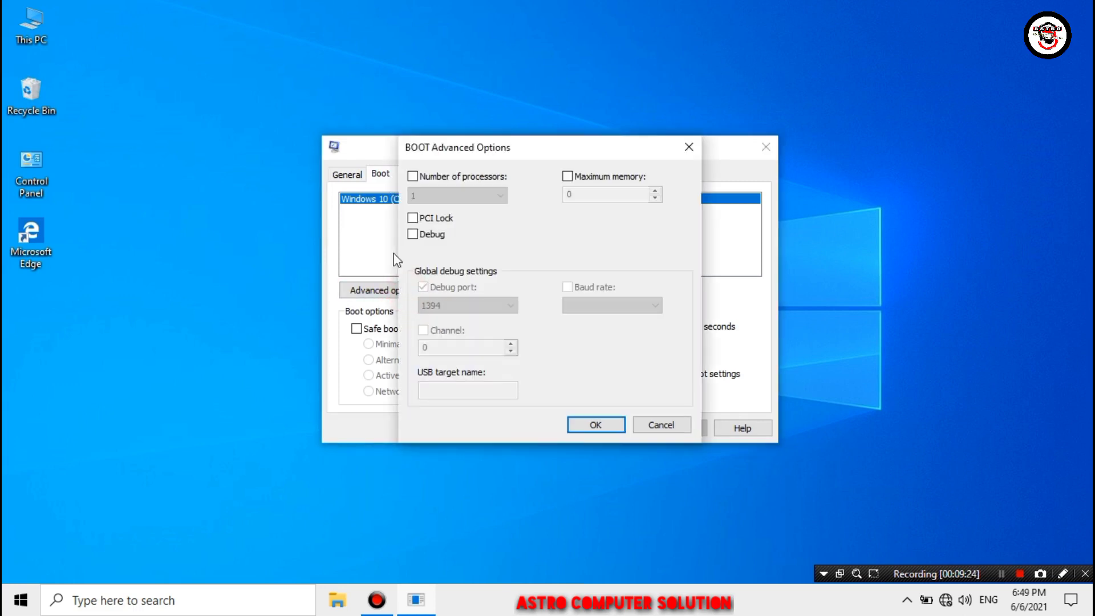
{"action": "left_click", "coordinate": [412, 177]}
{"action": "left_click", "coordinate": [419, 196]}
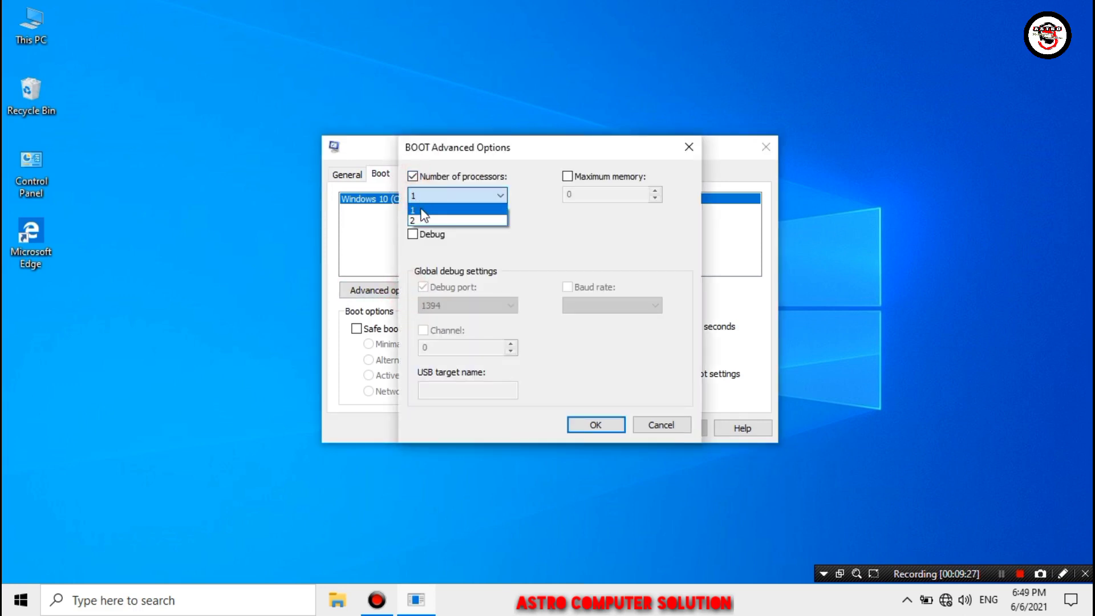
{"action": "left_click", "coordinate": [423, 216]}
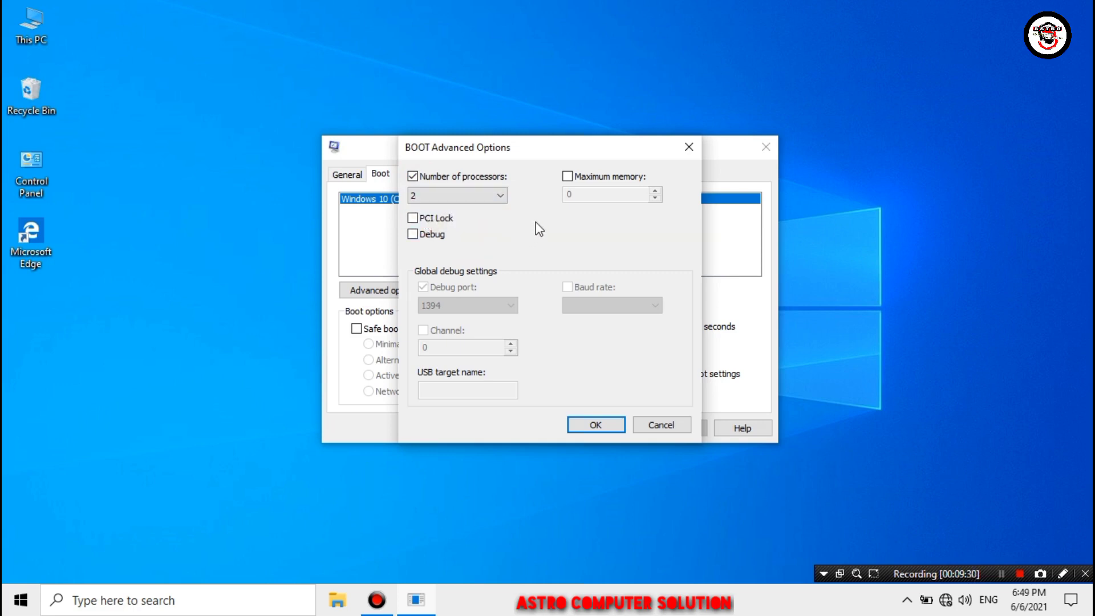
{"action": "left_click", "coordinate": [568, 177]}
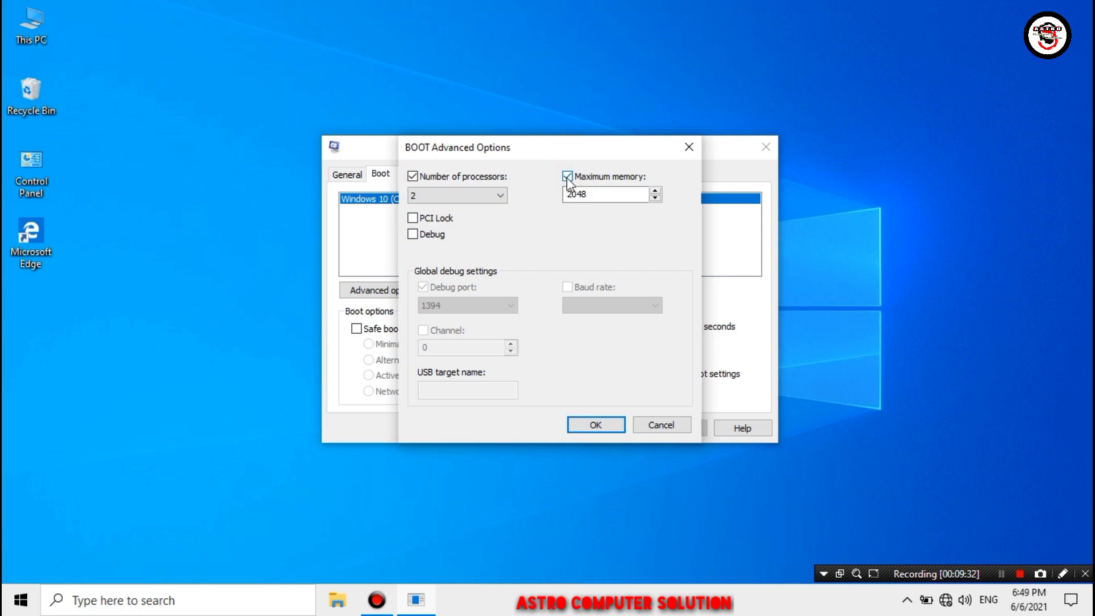
{"action": "left_click", "coordinate": [568, 178]}
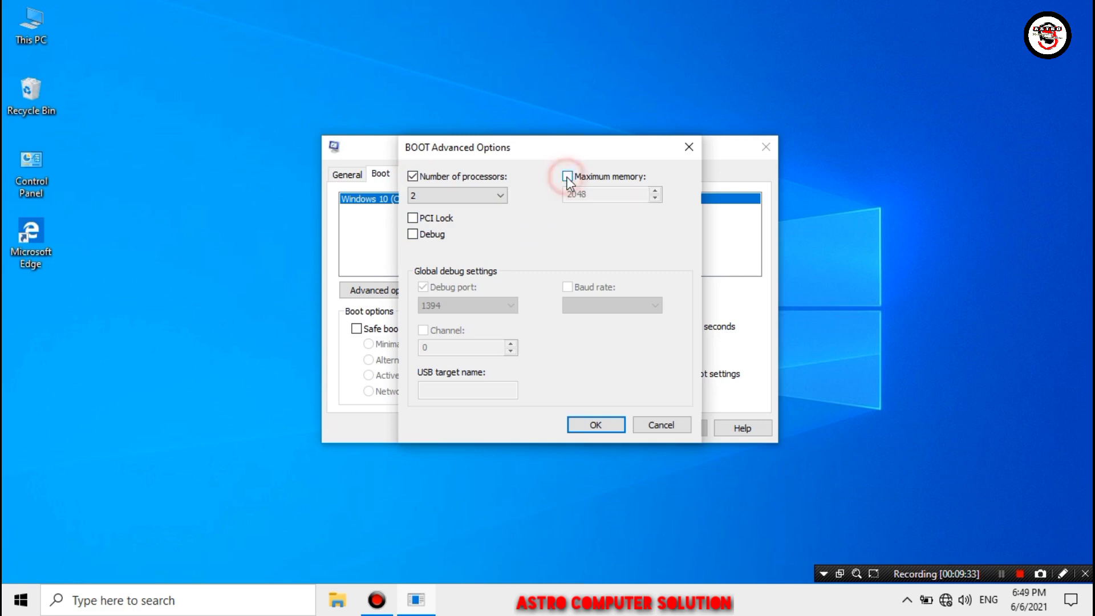
{"action": "left_click", "coordinate": [596, 423]}
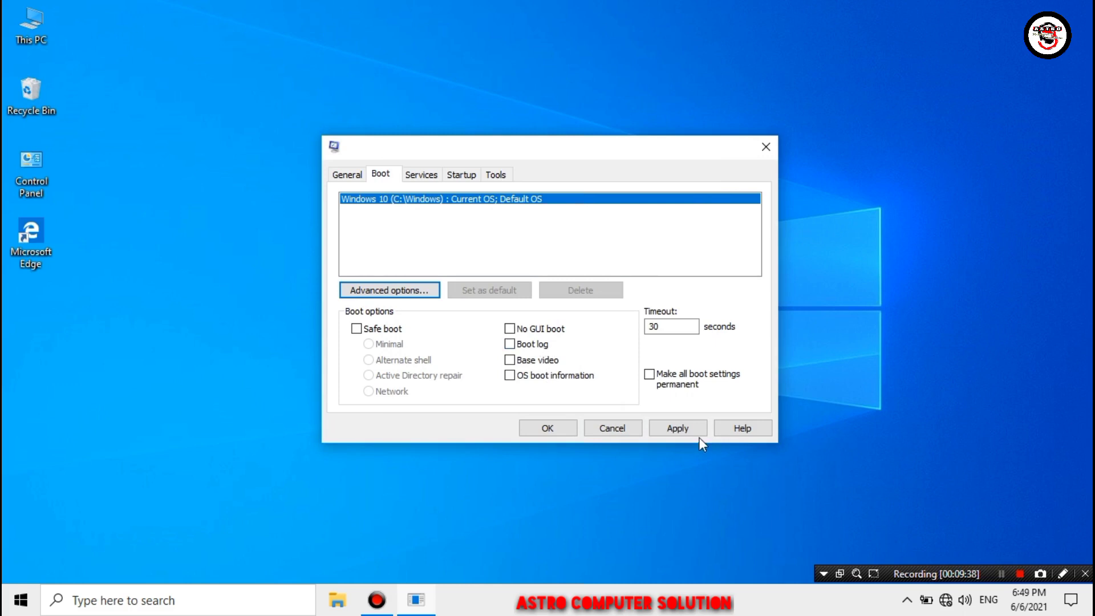
{"action": "left_click", "coordinate": [678, 429]}
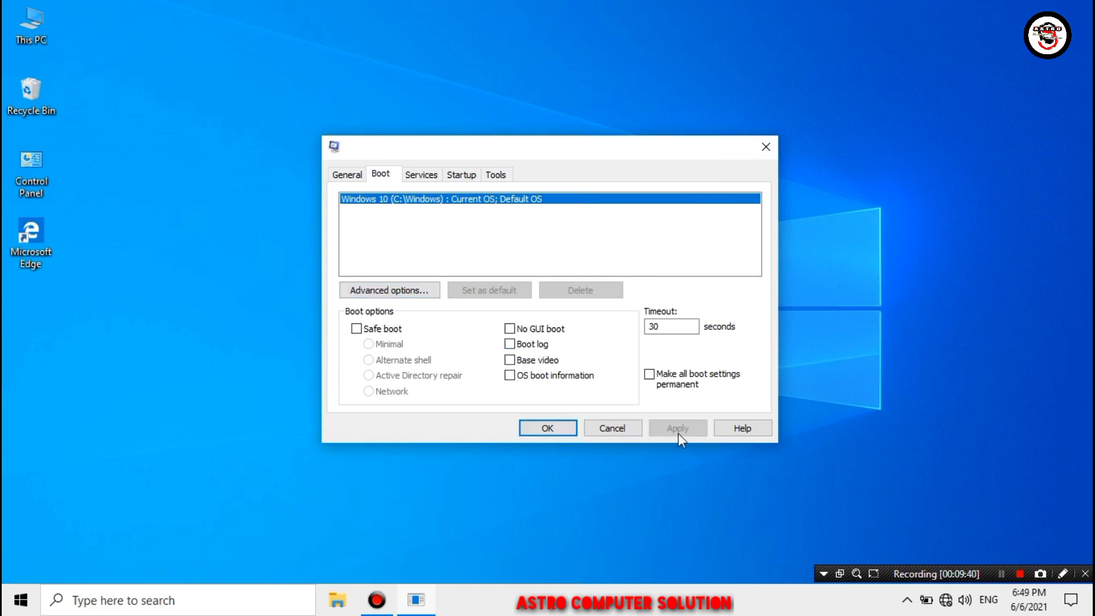
Step: Hide all Microsoft services in the services list, accept the system configuration, and exit without restarting
{"action": "left_click", "coordinate": [418, 175]}
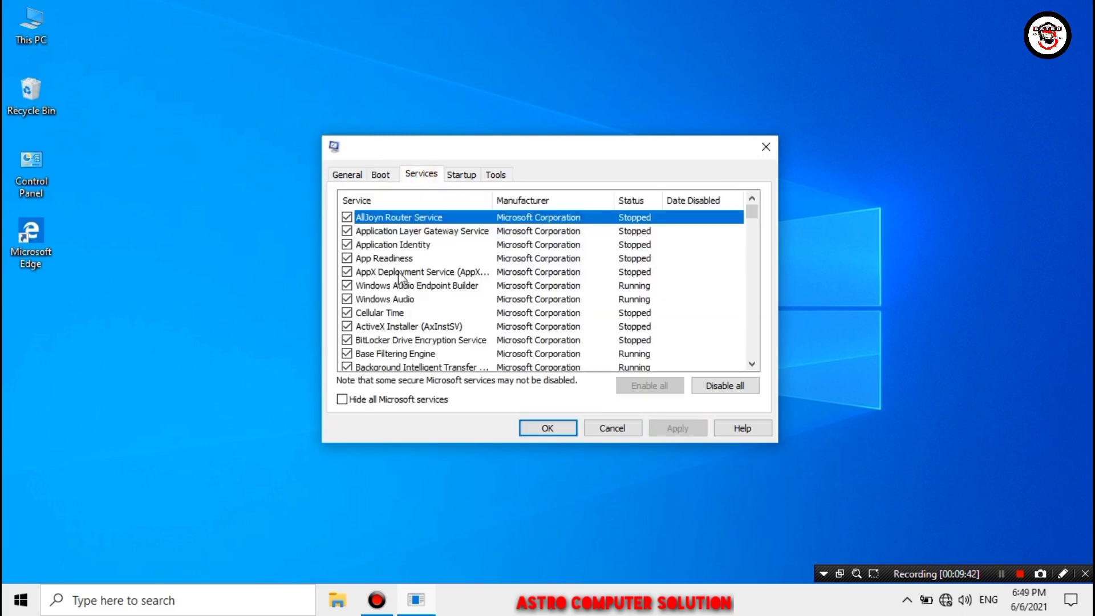
{"action": "left_click", "coordinate": [342, 399]}
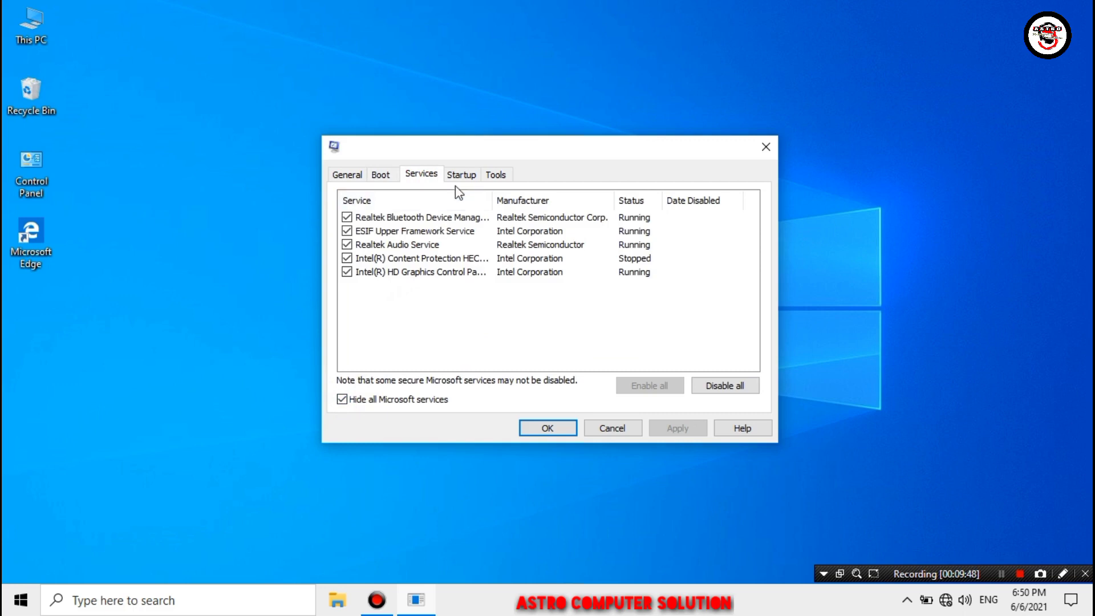
{"action": "left_click", "coordinate": [564, 426]}
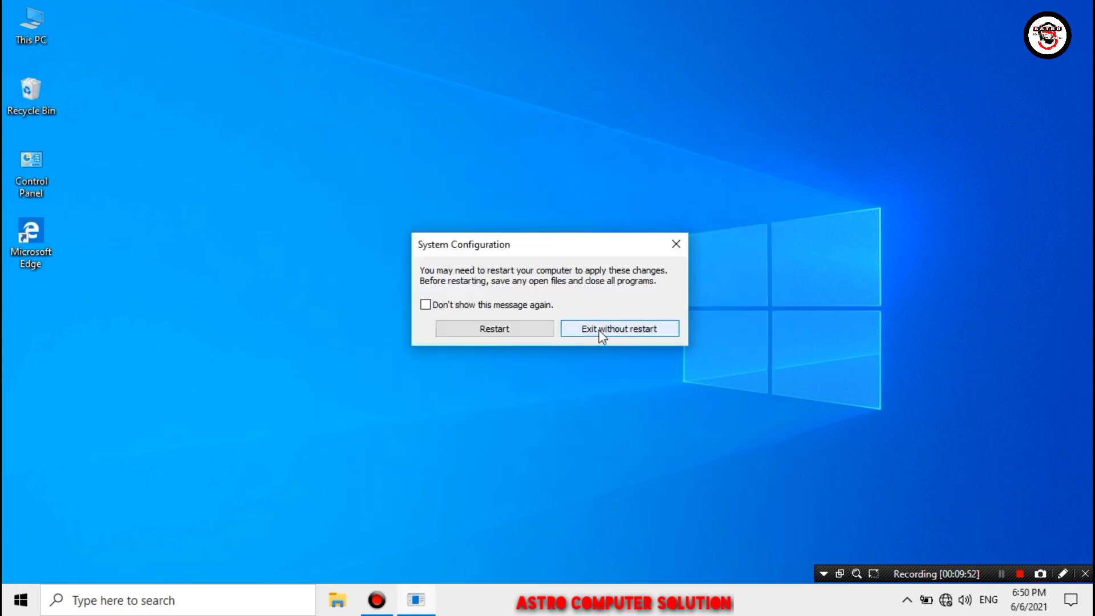
{"action": "left_click", "coordinate": [600, 329]}
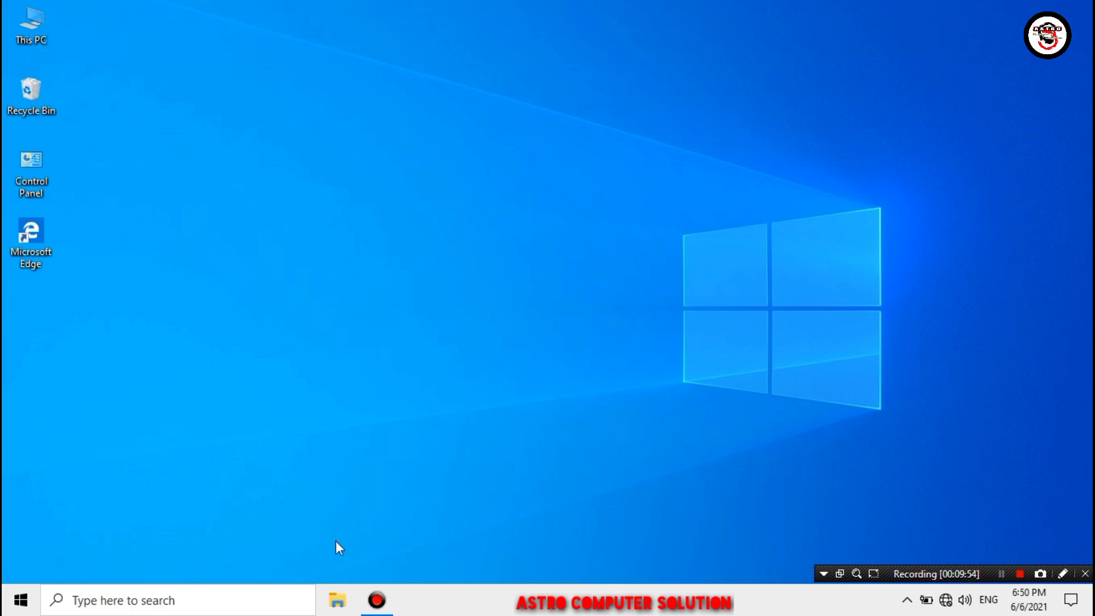
Step: Open the properties of Local Disk (C:) from This PC in File Explorer and launch its drive optimisation tool
{"action": "left_click", "coordinate": [337, 601]}
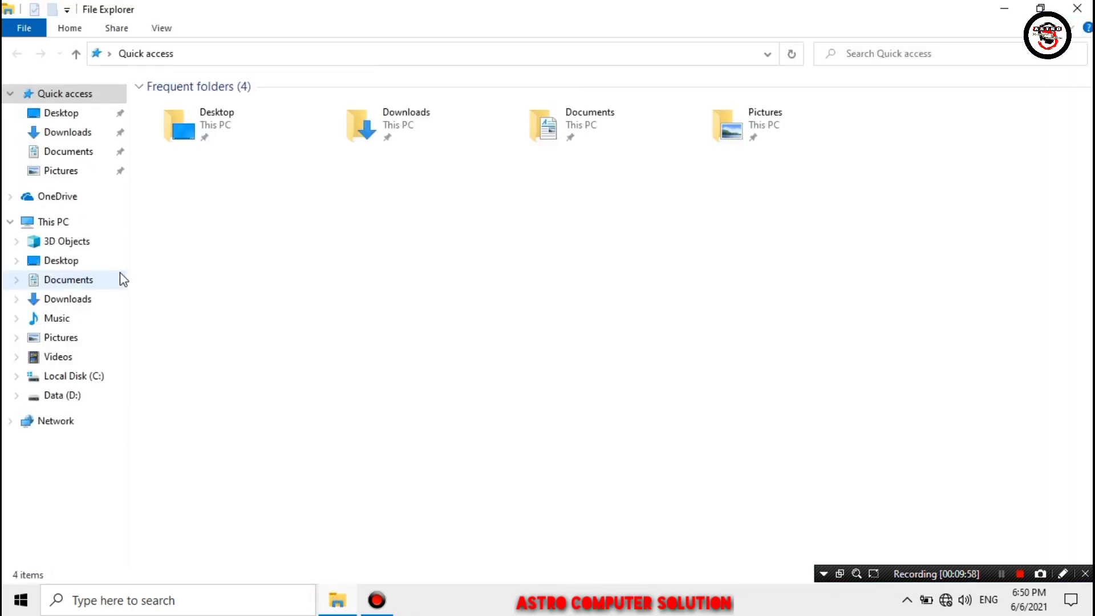
{"action": "left_click", "coordinate": [71, 222]}
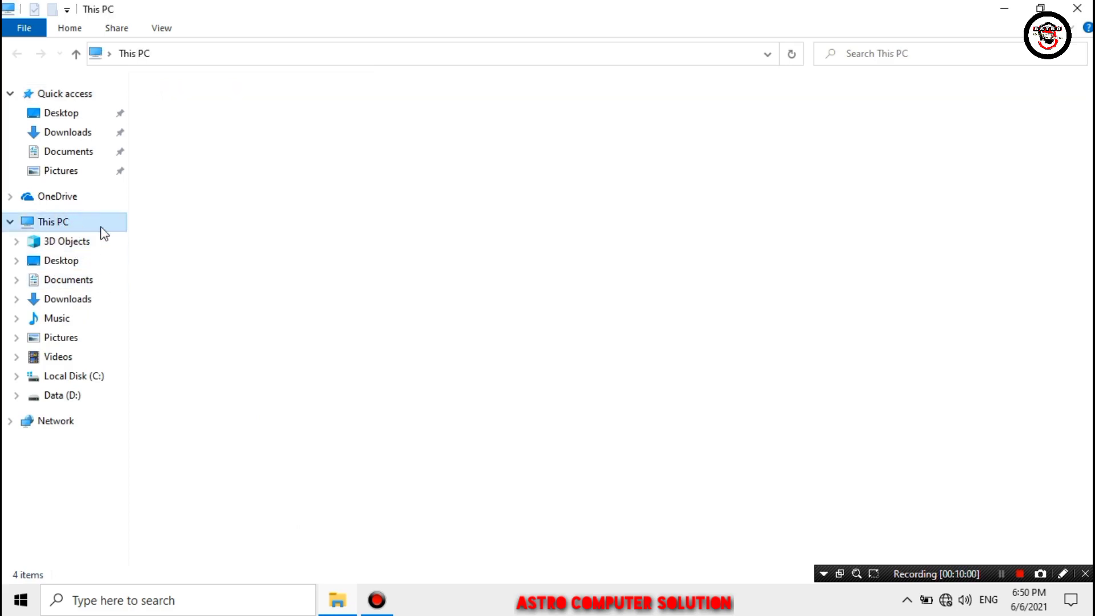
{"action": "left_click", "coordinate": [228, 244]}
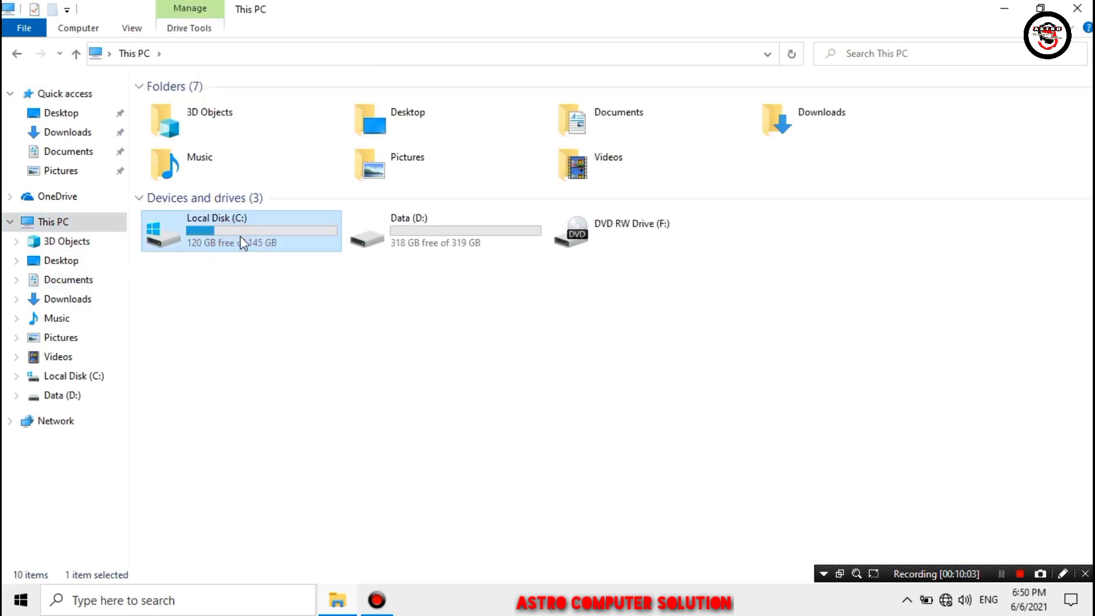
{"action": "right_click", "coordinate": [242, 235]}
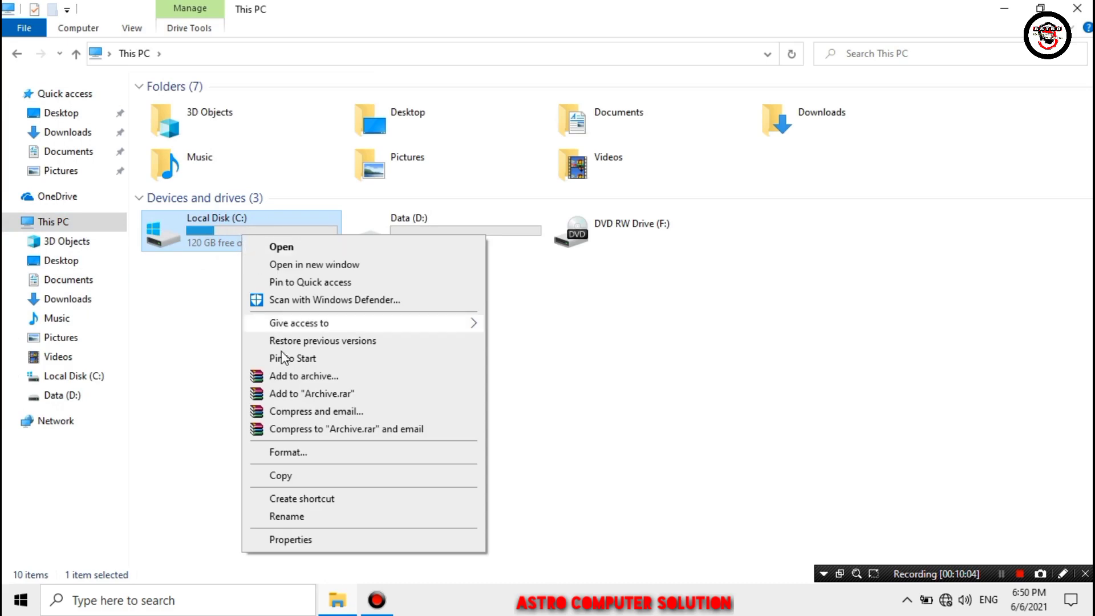
{"action": "left_click", "coordinate": [326, 541]}
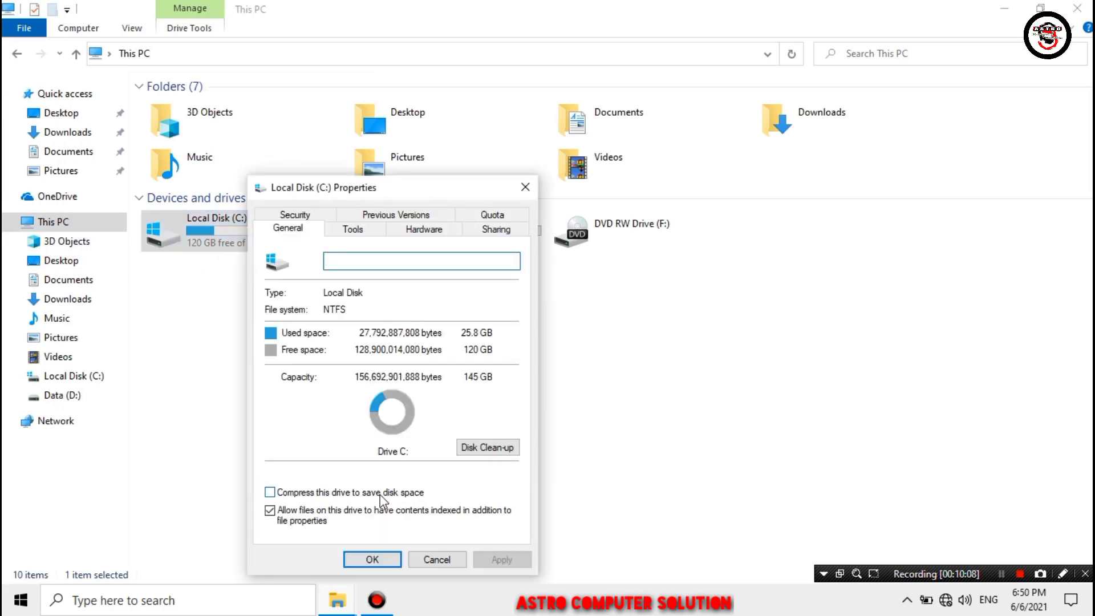
{"action": "left_click", "coordinate": [355, 229]}
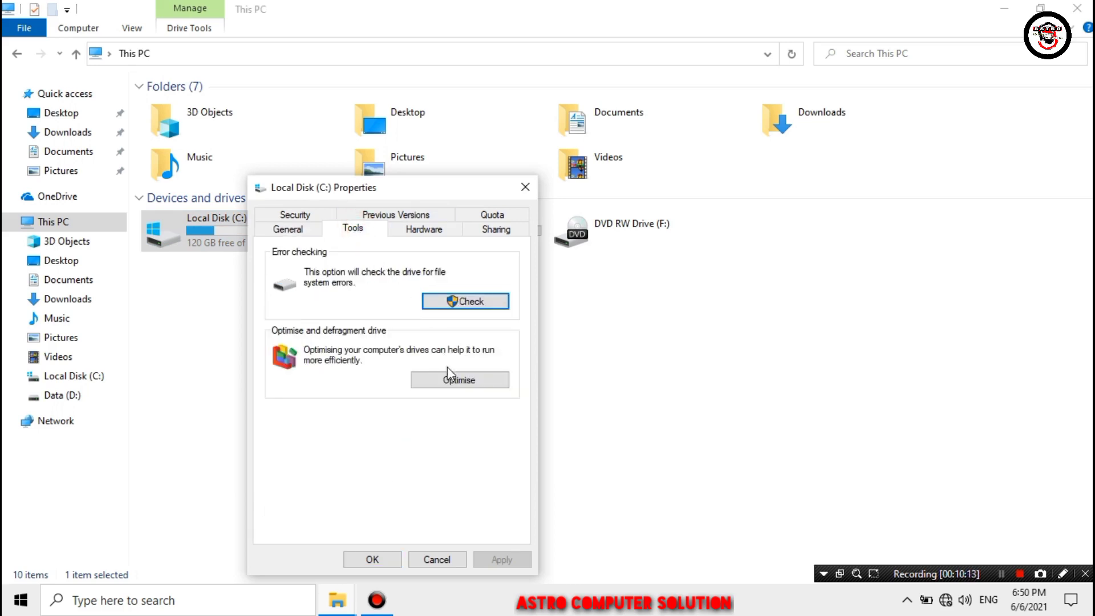
{"action": "left_click", "coordinate": [479, 383]}
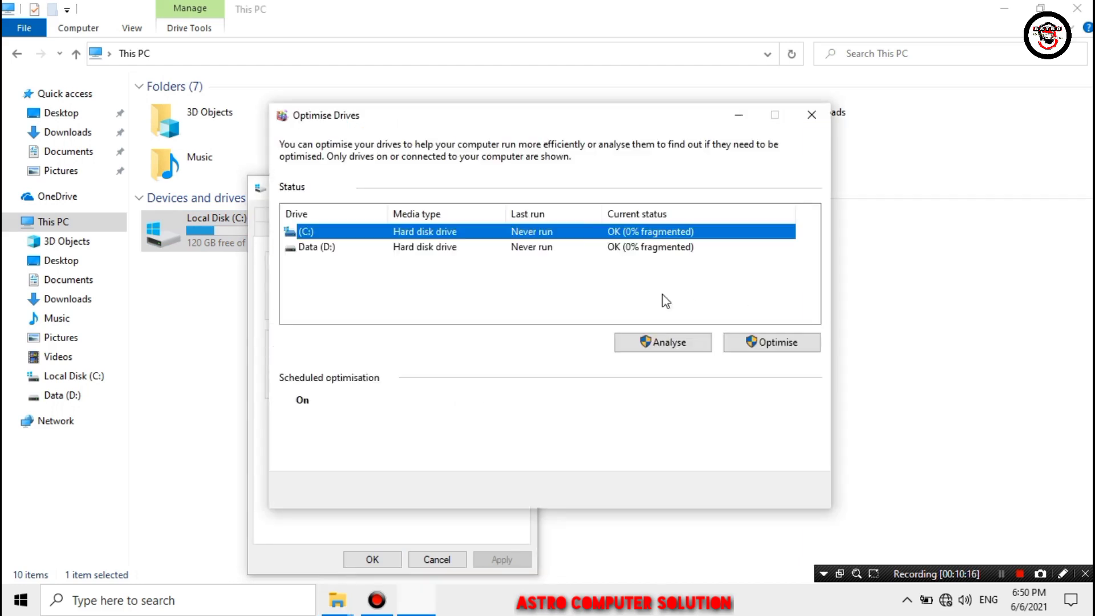
Step: Close the File Explorer window and the Local Disk (C:) properties, keeping Optimise Drives open
{"action": "left_click", "coordinate": [897, 128]}
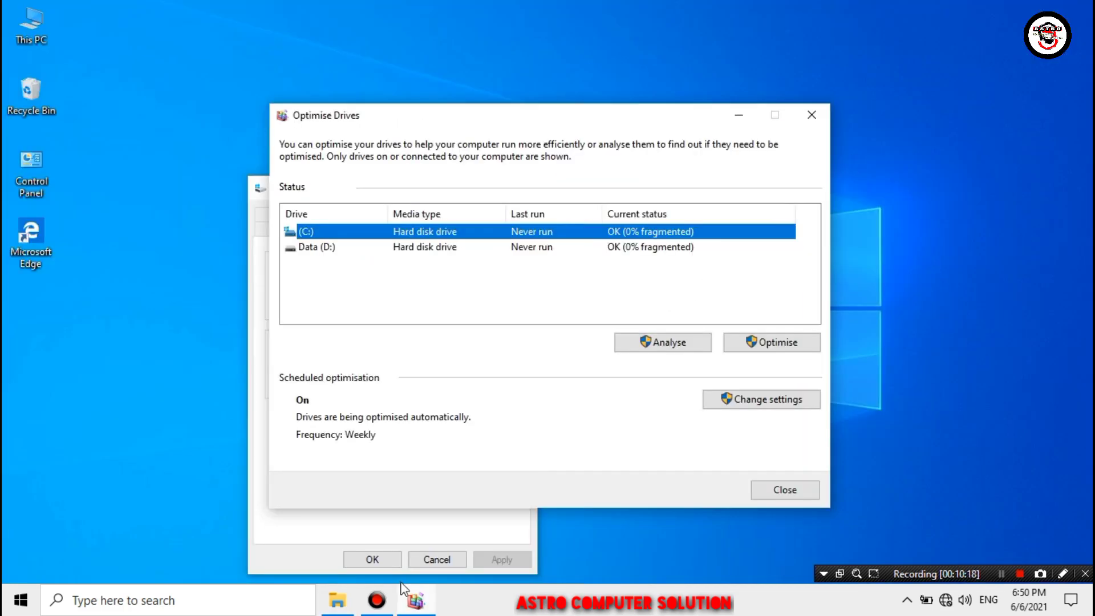
{"action": "left_click", "coordinate": [396, 565]}
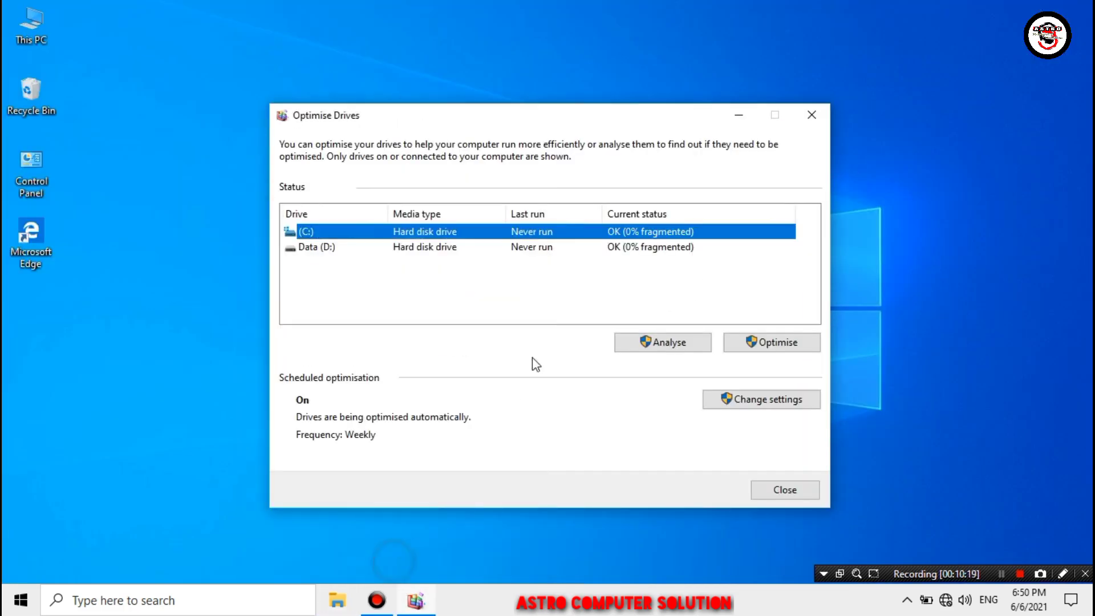
{"action": "left_click", "coordinate": [543, 117]}
{"action": "left_click_drag", "start_coordinate": [543, 117], "coordinate": [526, 110]}
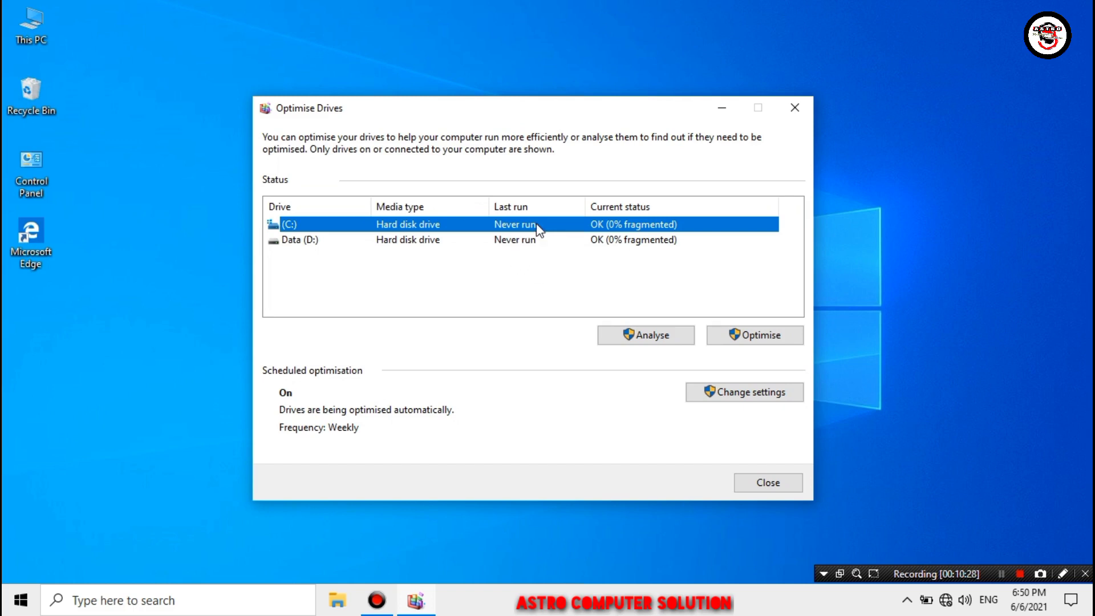
Step: Analyse drive (C:) and drive Data (D:) for fragmentation in Optimise Drives
{"action": "left_click", "coordinate": [636, 336]}
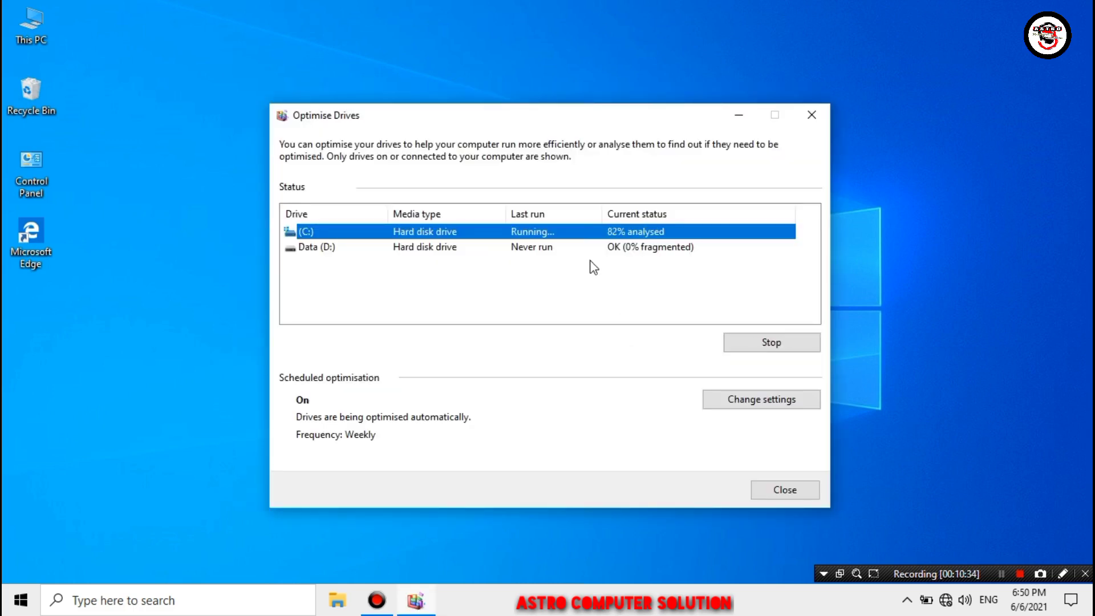
{"action": "left_click", "coordinate": [570, 247]}
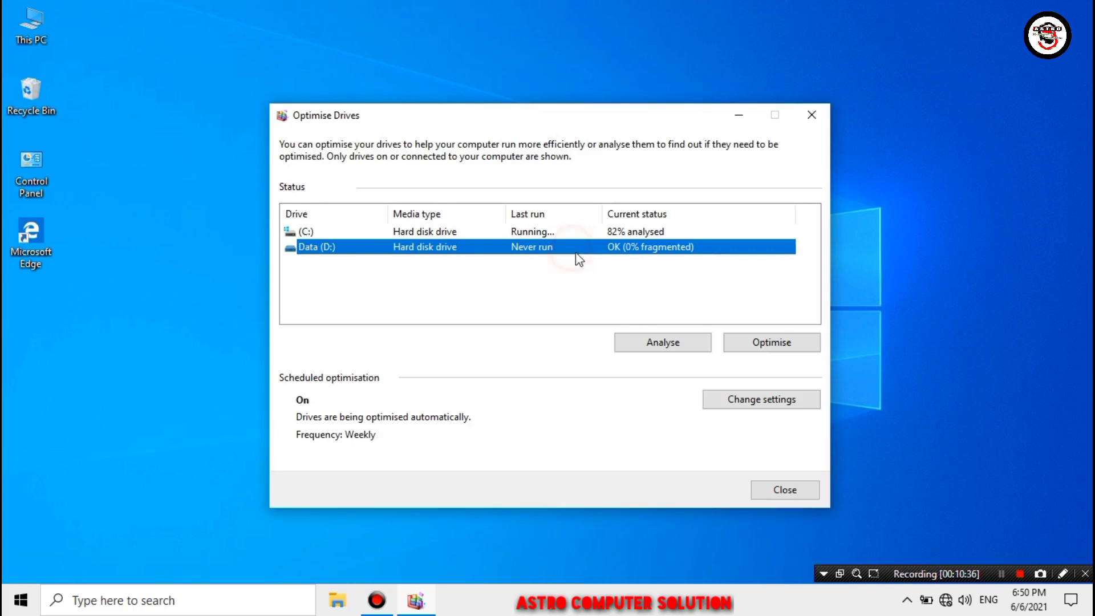
{"action": "left_click", "coordinate": [670, 342]}
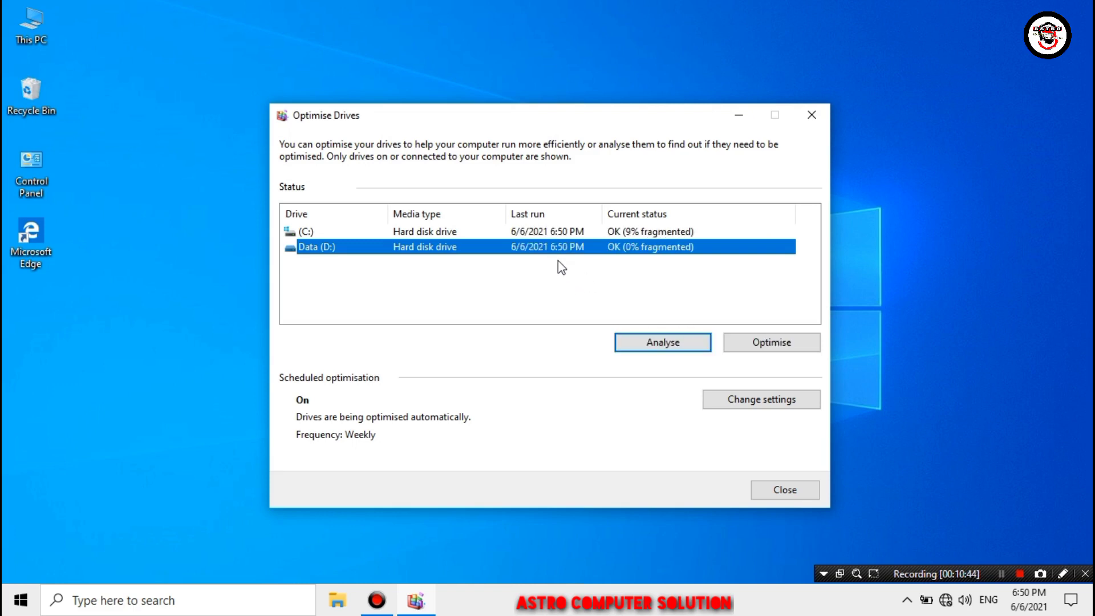
Step: Start optimising drive (C:) and drive Data (D:)
{"action": "left_click", "coordinate": [586, 273]}
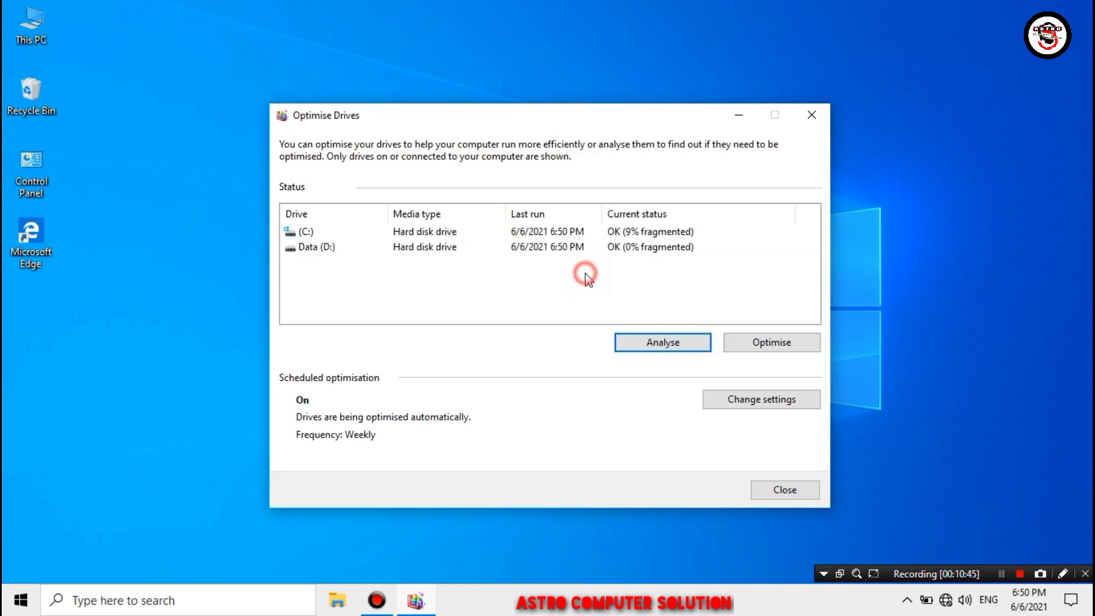
{"action": "left_click", "coordinate": [589, 234]}
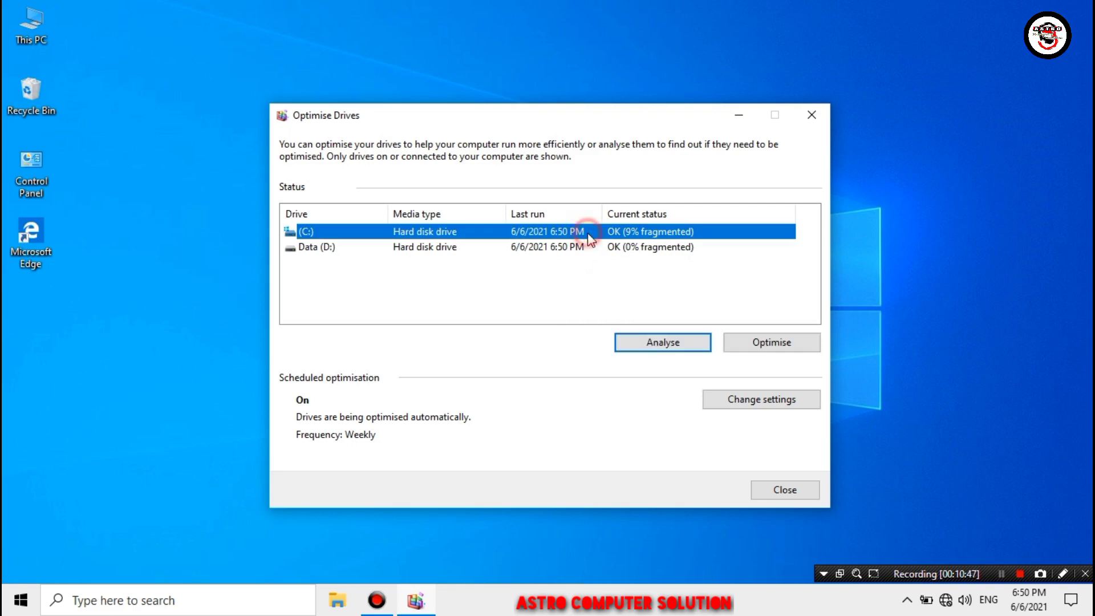
{"action": "left_click", "coordinate": [754, 346]}
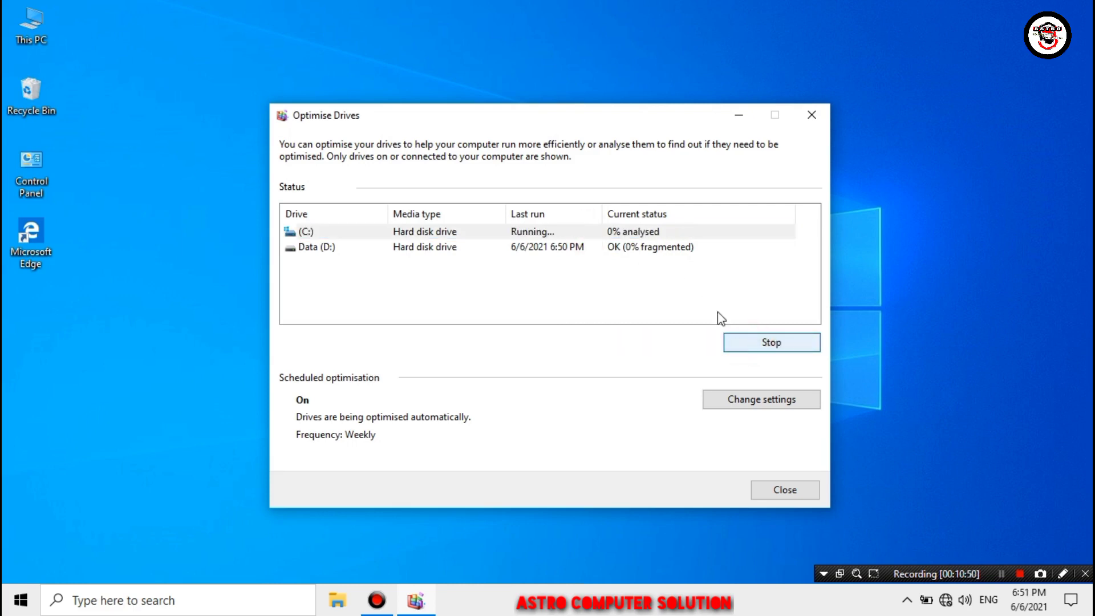
{"action": "left_click", "coordinate": [656, 249]}
{"action": "left_click", "coordinate": [735, 343]}
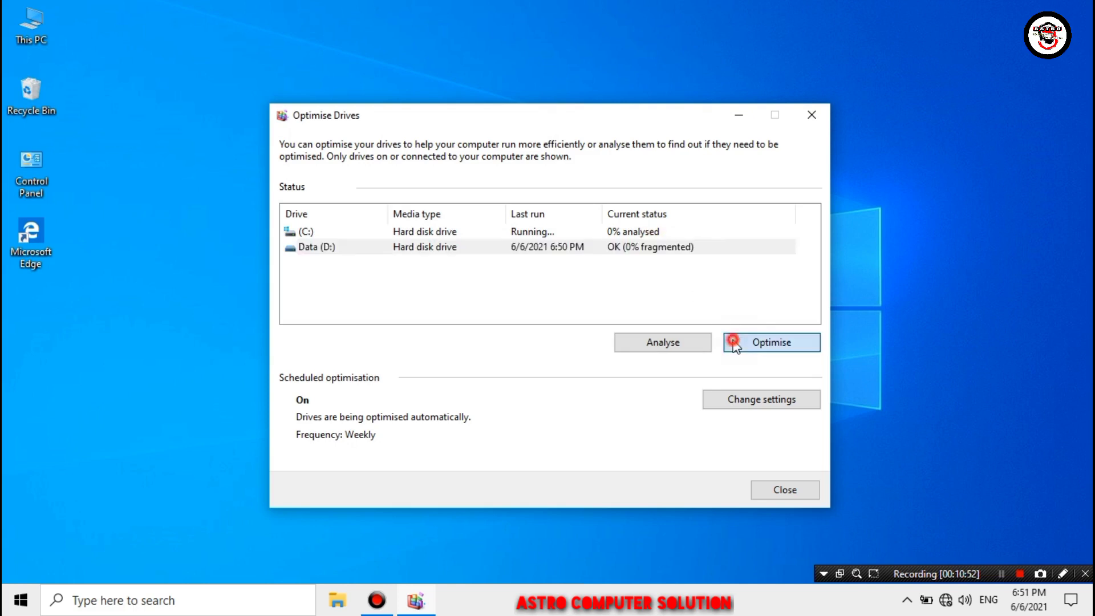
Step: Check the optimisation status of both drives until it finishes, and close Optimise Drives
{"action": "left_click", "coordinate": [648, 233]}
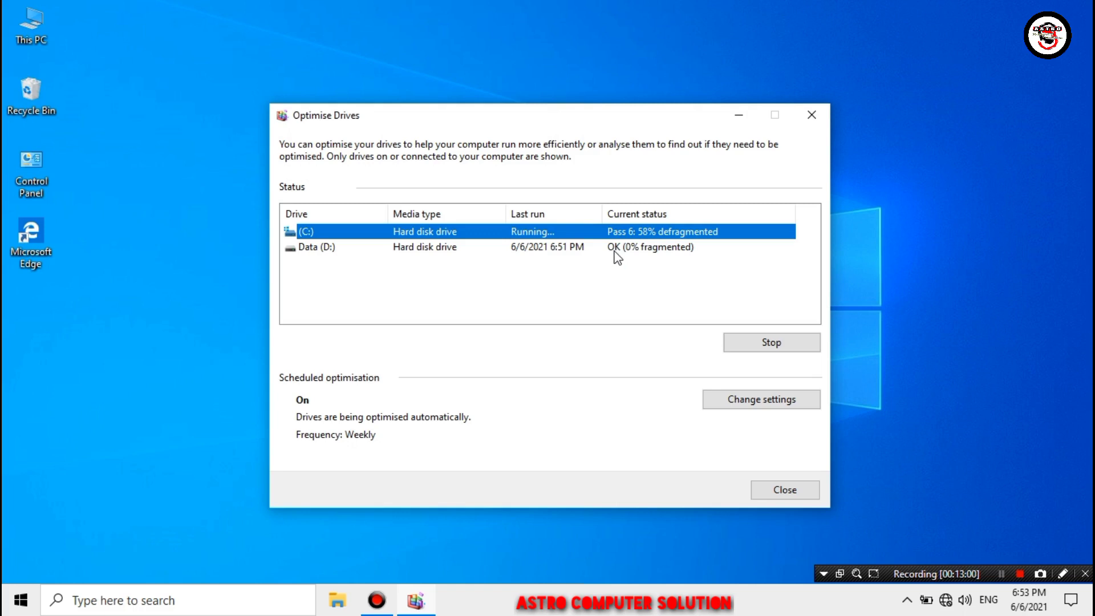
{"action": "left_click", "coordinate": [614, 251]}
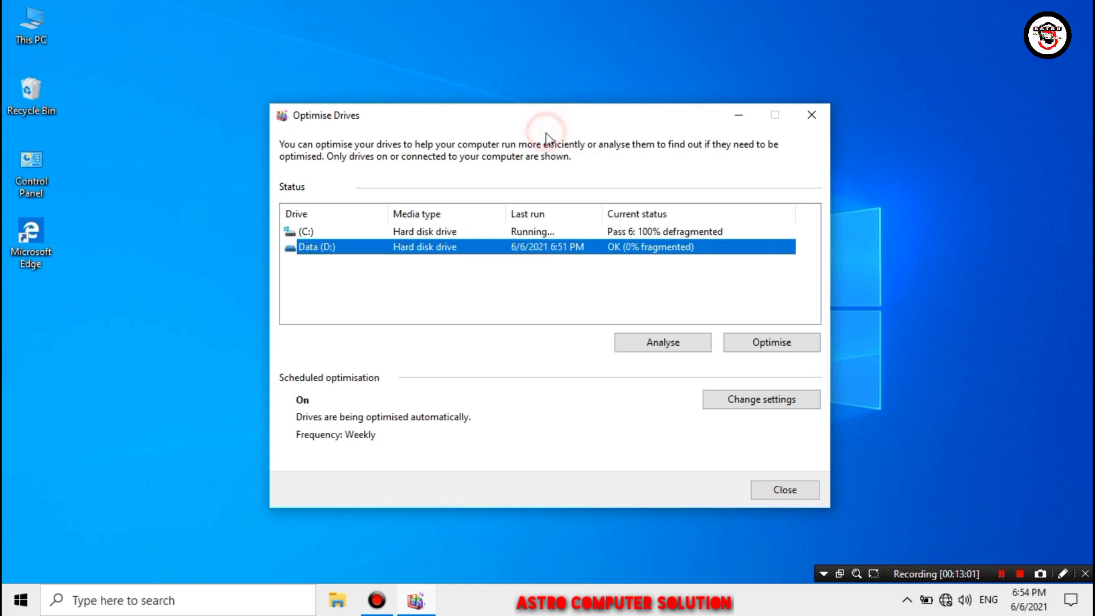
{"action": "left_click", "coordinate": [577, 232]}
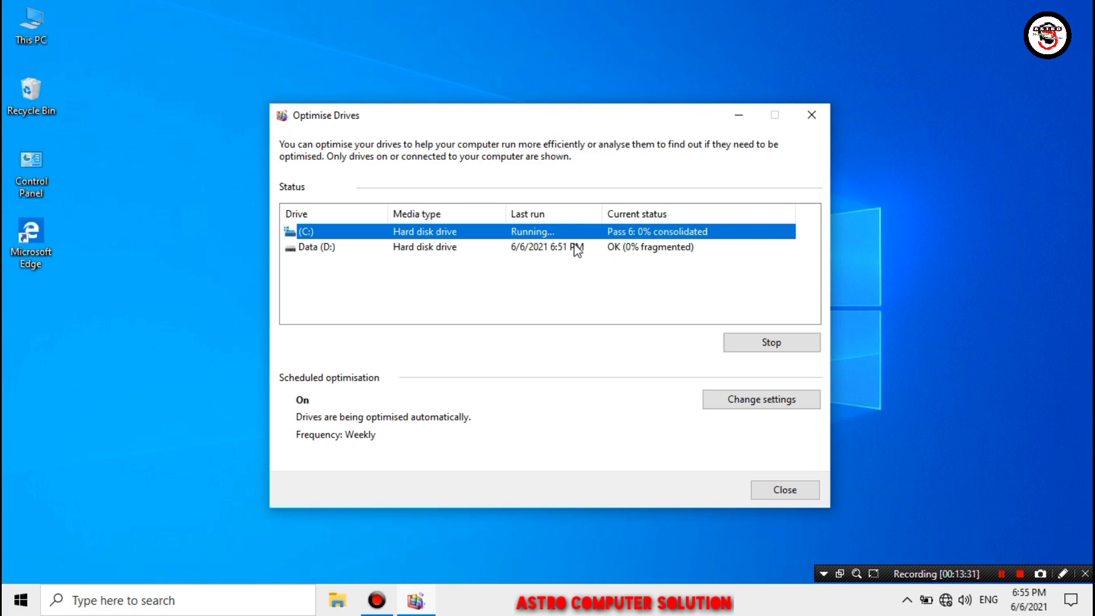
{"action": "left_click", "coordinate": [551, 246]}
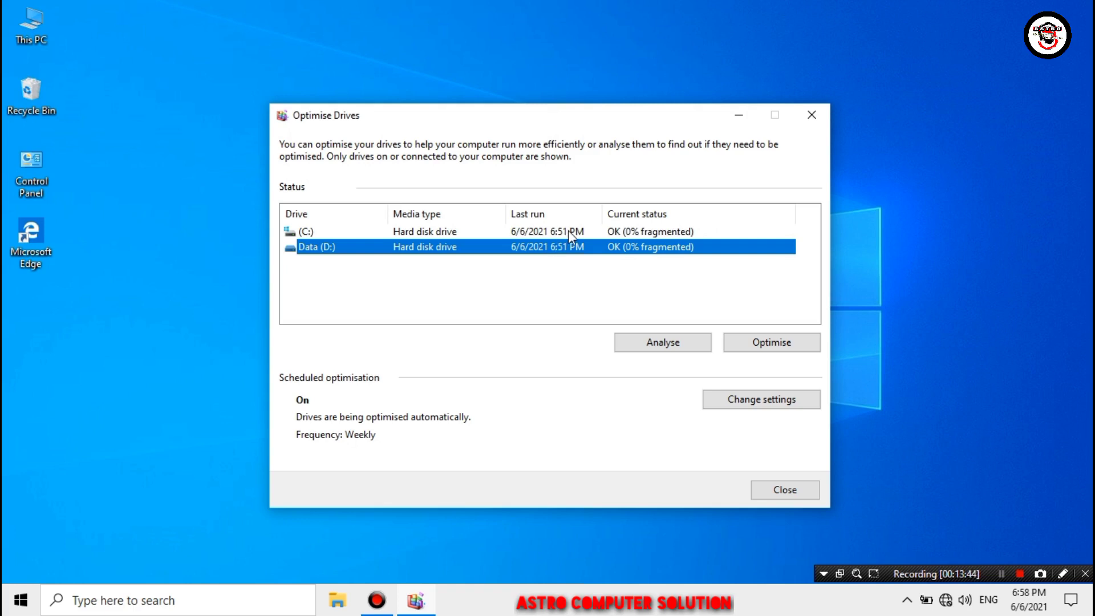
{"action": "left_click", "coordinate": [569, 232]}
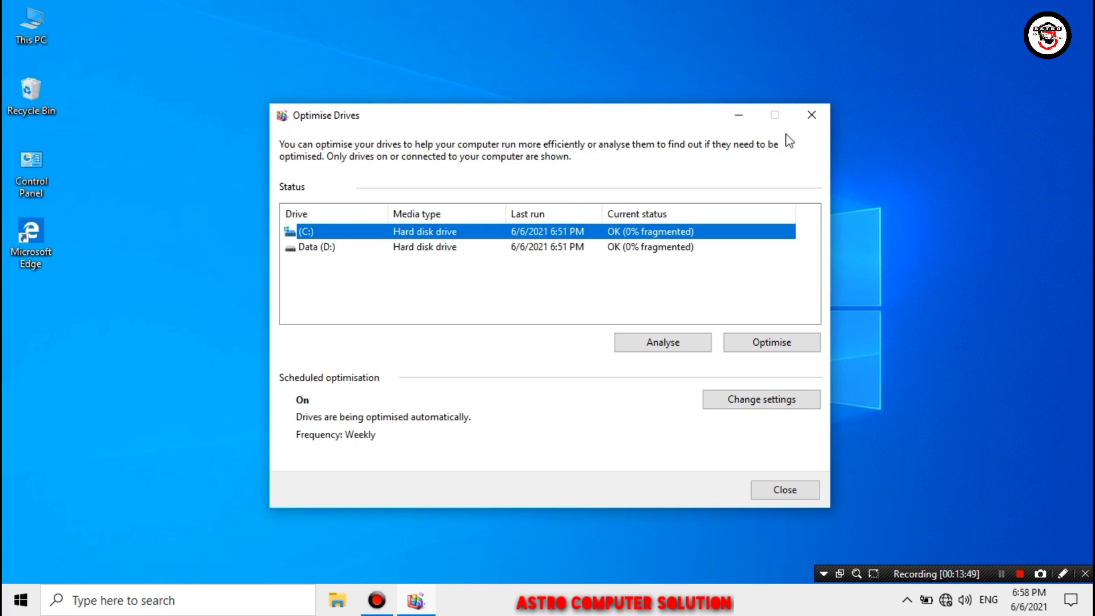
{"action": "left_click", "coordinate": [812, 115]}
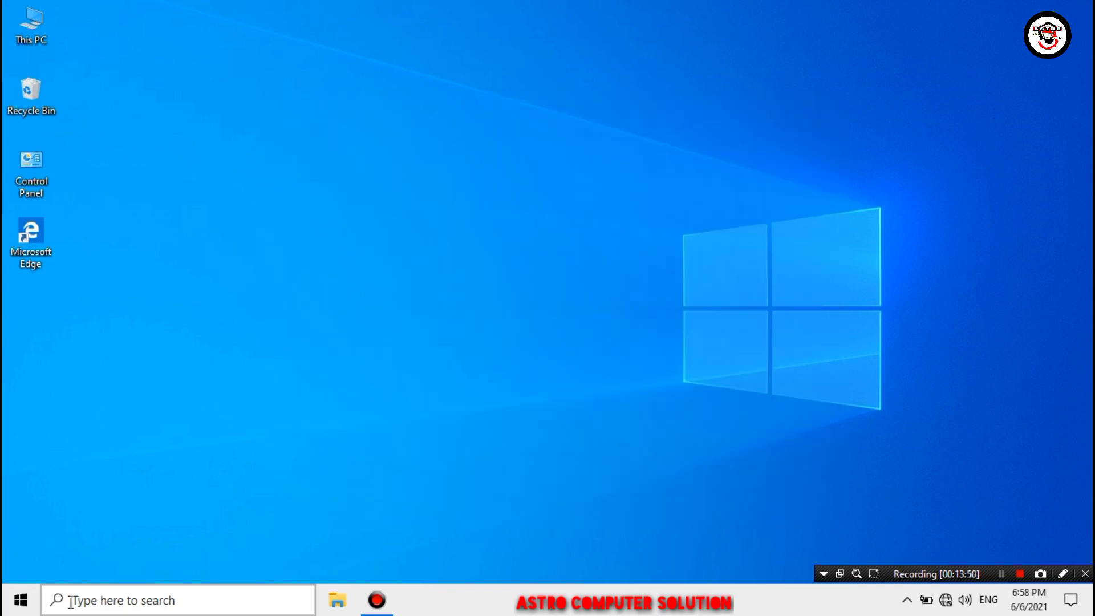
Step: Search Windows for %TEMP% and open the user's temporary files folder
{"action": "left_click", "coordinate": [92, 599]}
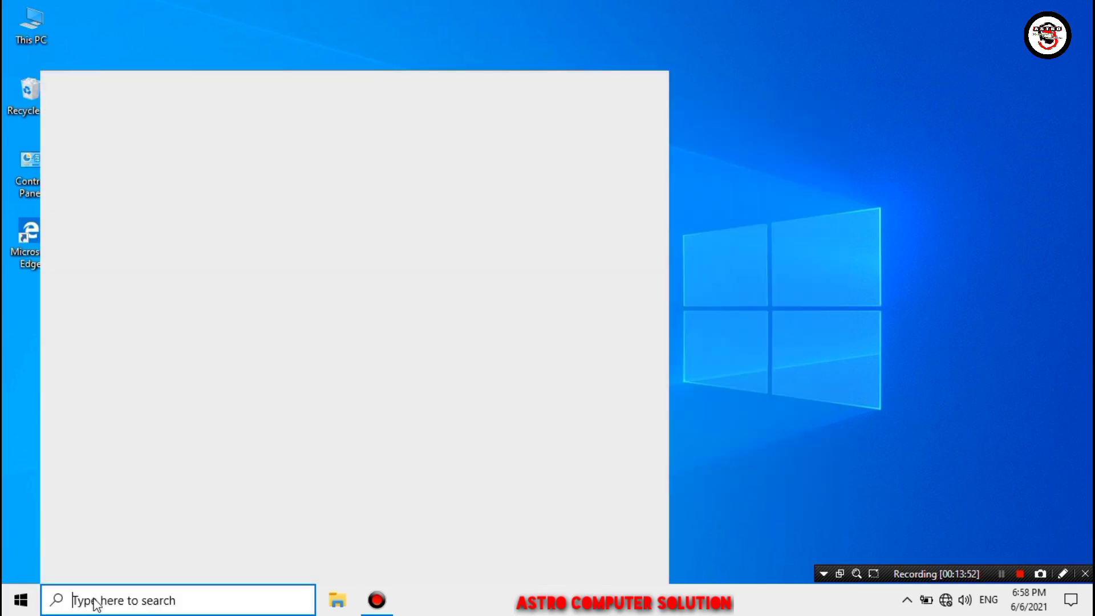
{"action": "type", "text": "%"}
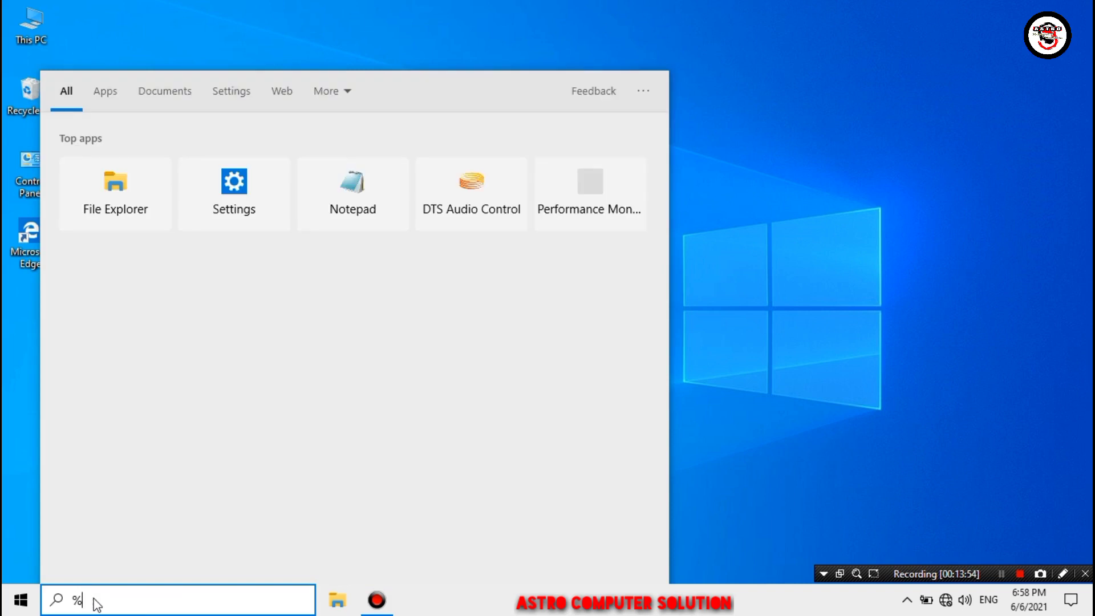
{"action": "type", "text": "TEMP%"}
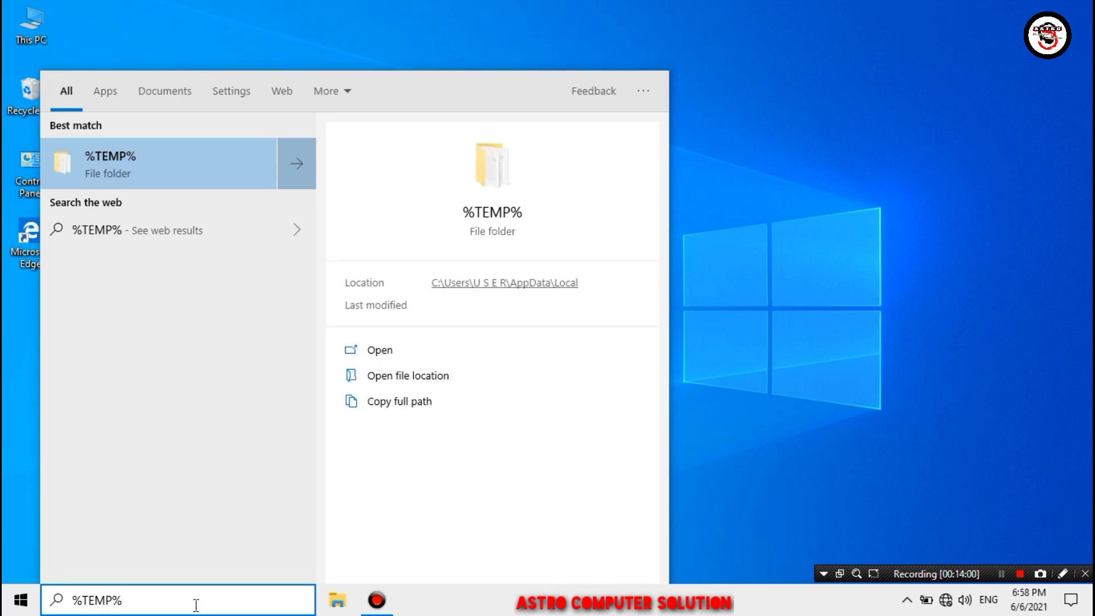
{"action": "key", "text": "Return"}
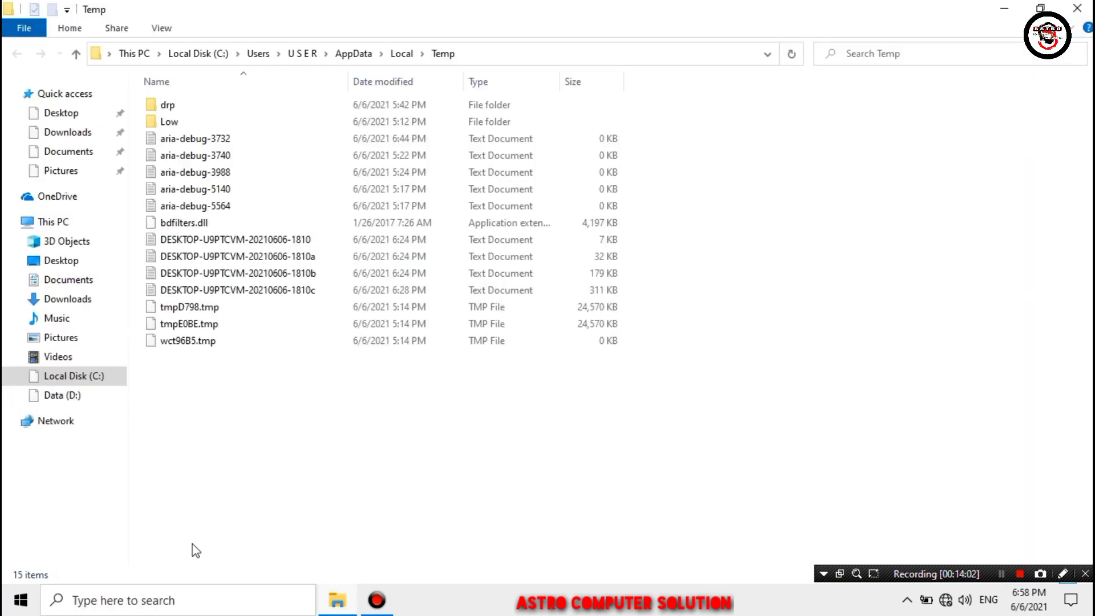
Step: Delete all items in the Temp folder, skipping every file that is in use, and close the folder window
{"action": "key", "text": "ctrl+a"}
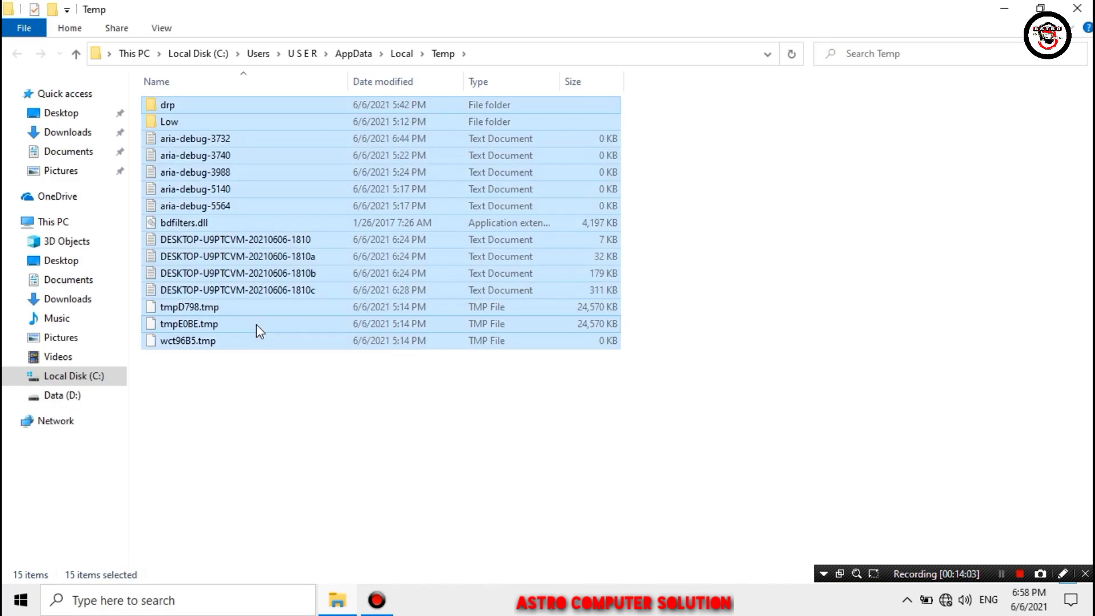
{"action": "key", "text": "Delete"}
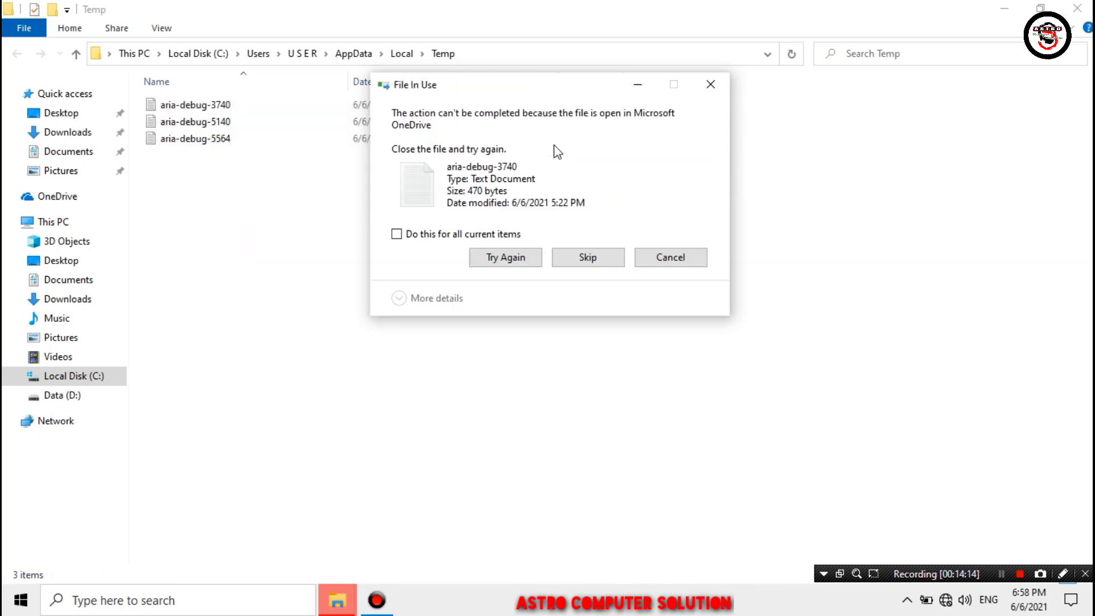
{"action": "left_click", "coordinate": [516, 235]}
{"action": "left_click", "coordinate": [568, 260]}
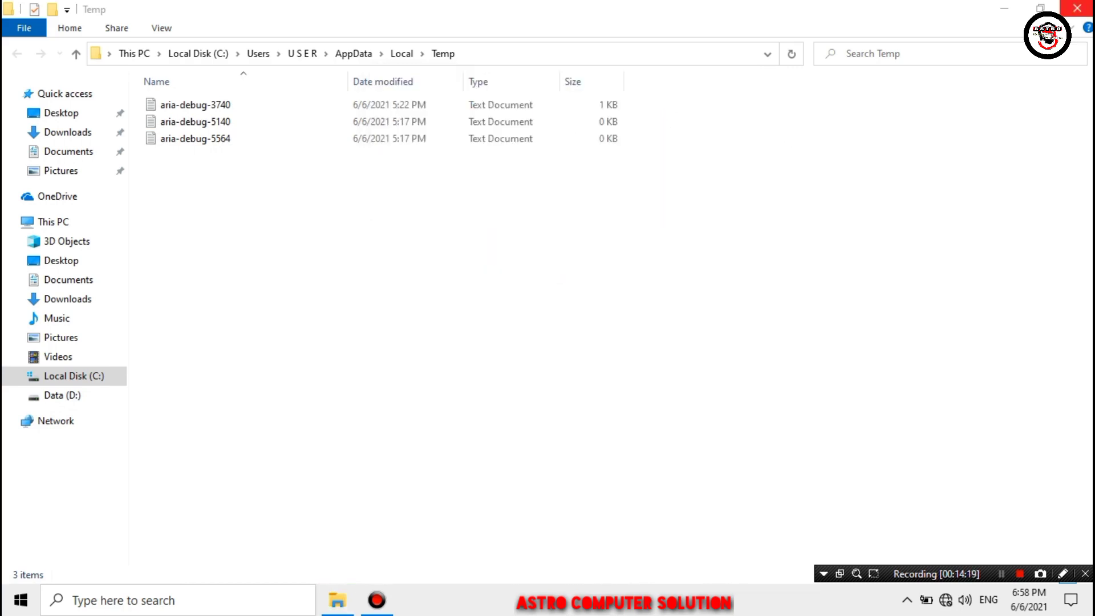
{"action": "key", "text": "alt+F4"}
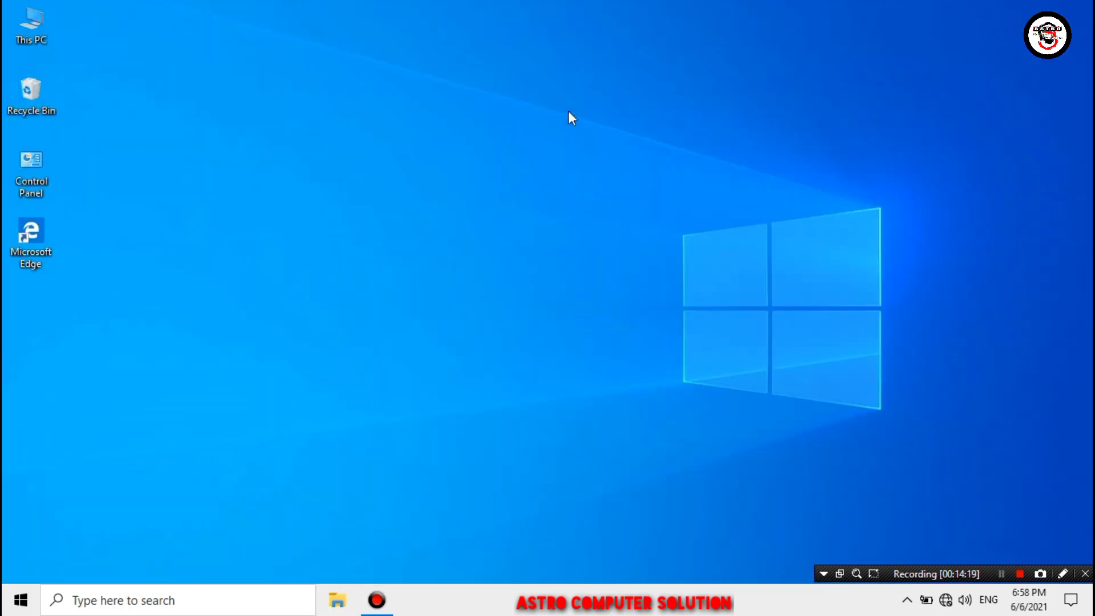
Step: Empty the Recycle Bin, permanently deleting all the items in it
{"action": "right_click", "coordinate": [39, 97]}
{"action": "left_click", "coordinate": [70, 126]}
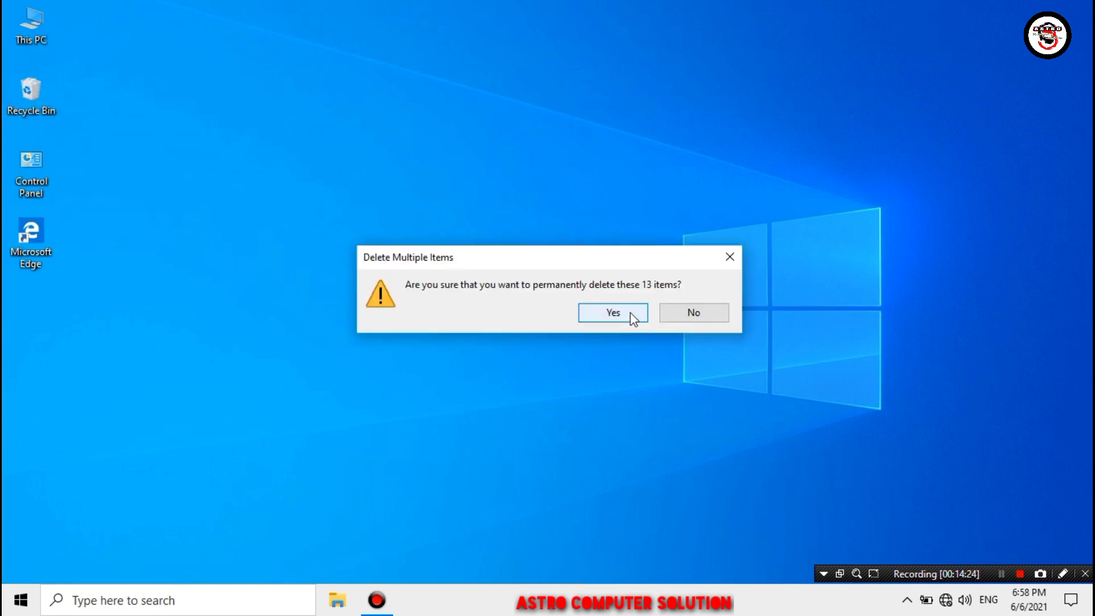
{"action": "left_click", "coordinate": [632, 318]}
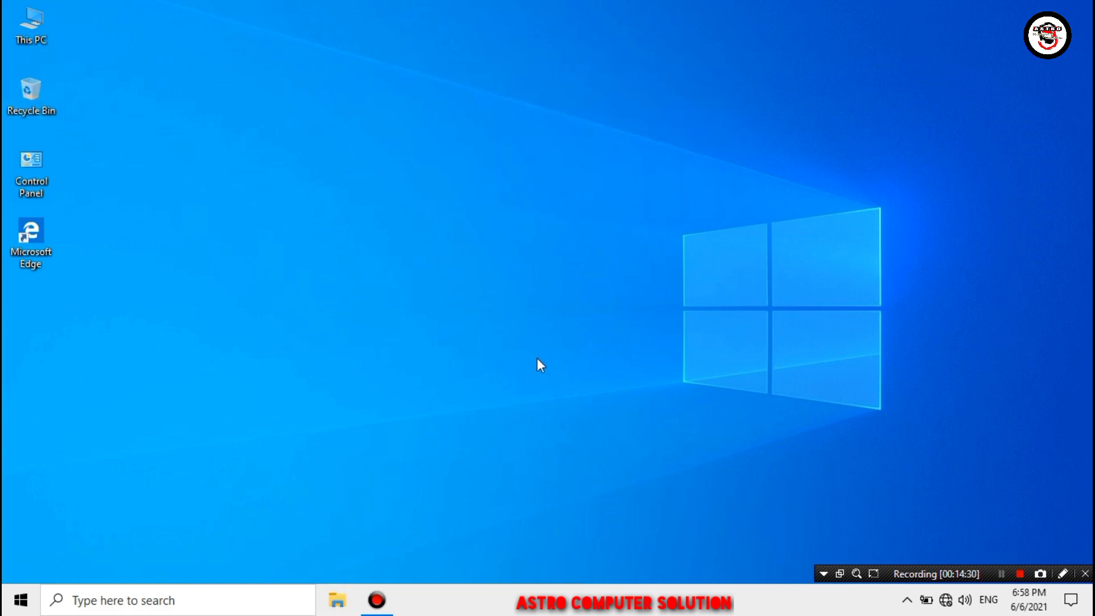
Step: Open the computer's power options that offer Sleep, Shut down and Restart
{"action": "left_click", "coordinate": [21, 599]}
{"action": "left_click", "coordinate": [696, 225]}
{"action": "left_click", "coordinate": [23, 600]}
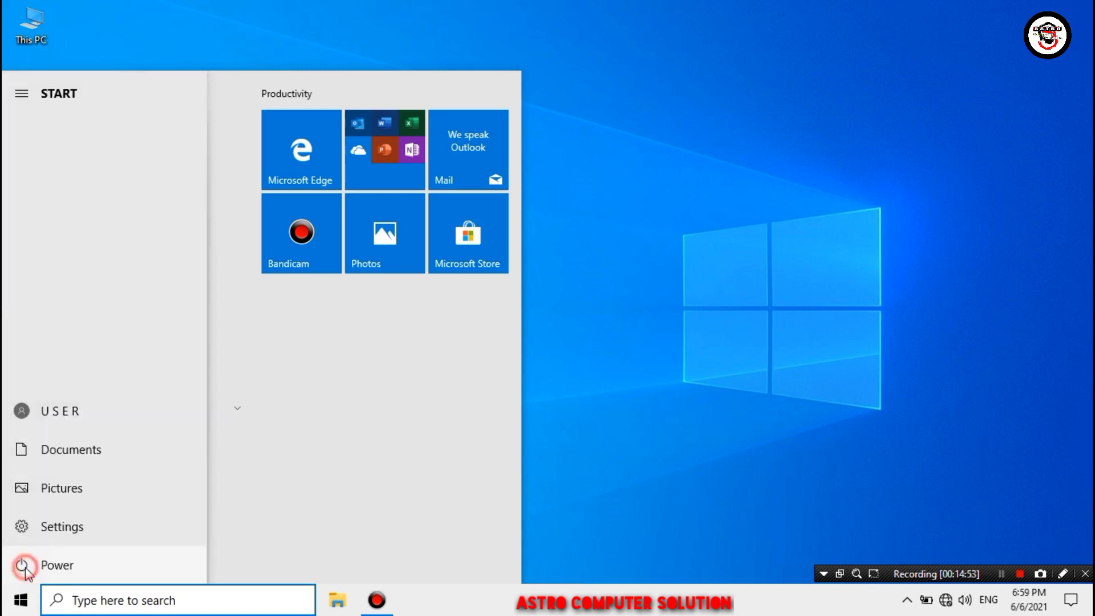
{"action": "left_click", "coordinate": [23, 565]}
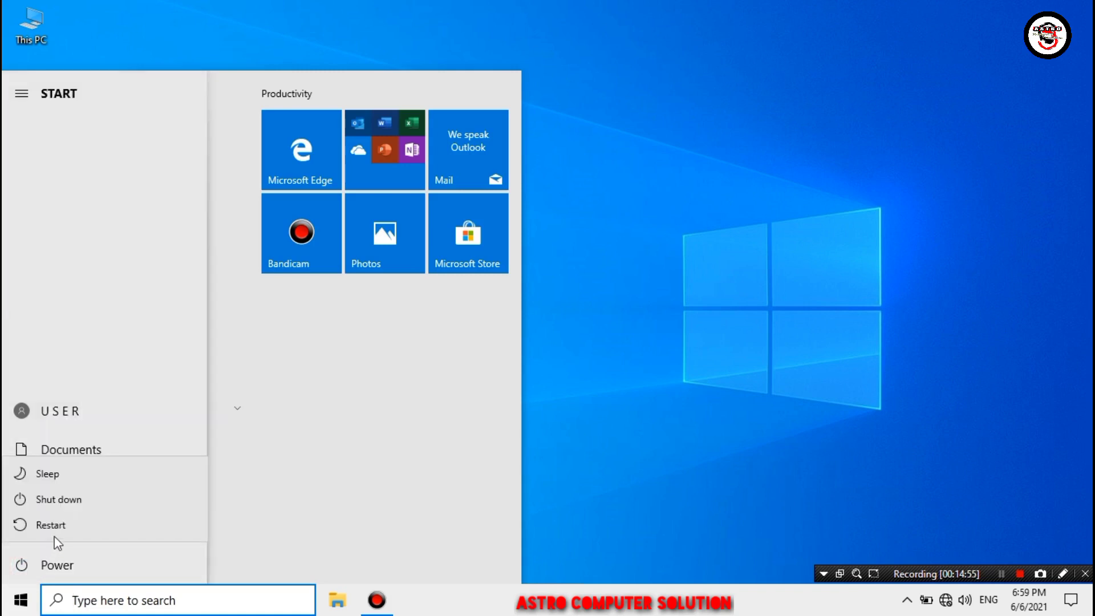